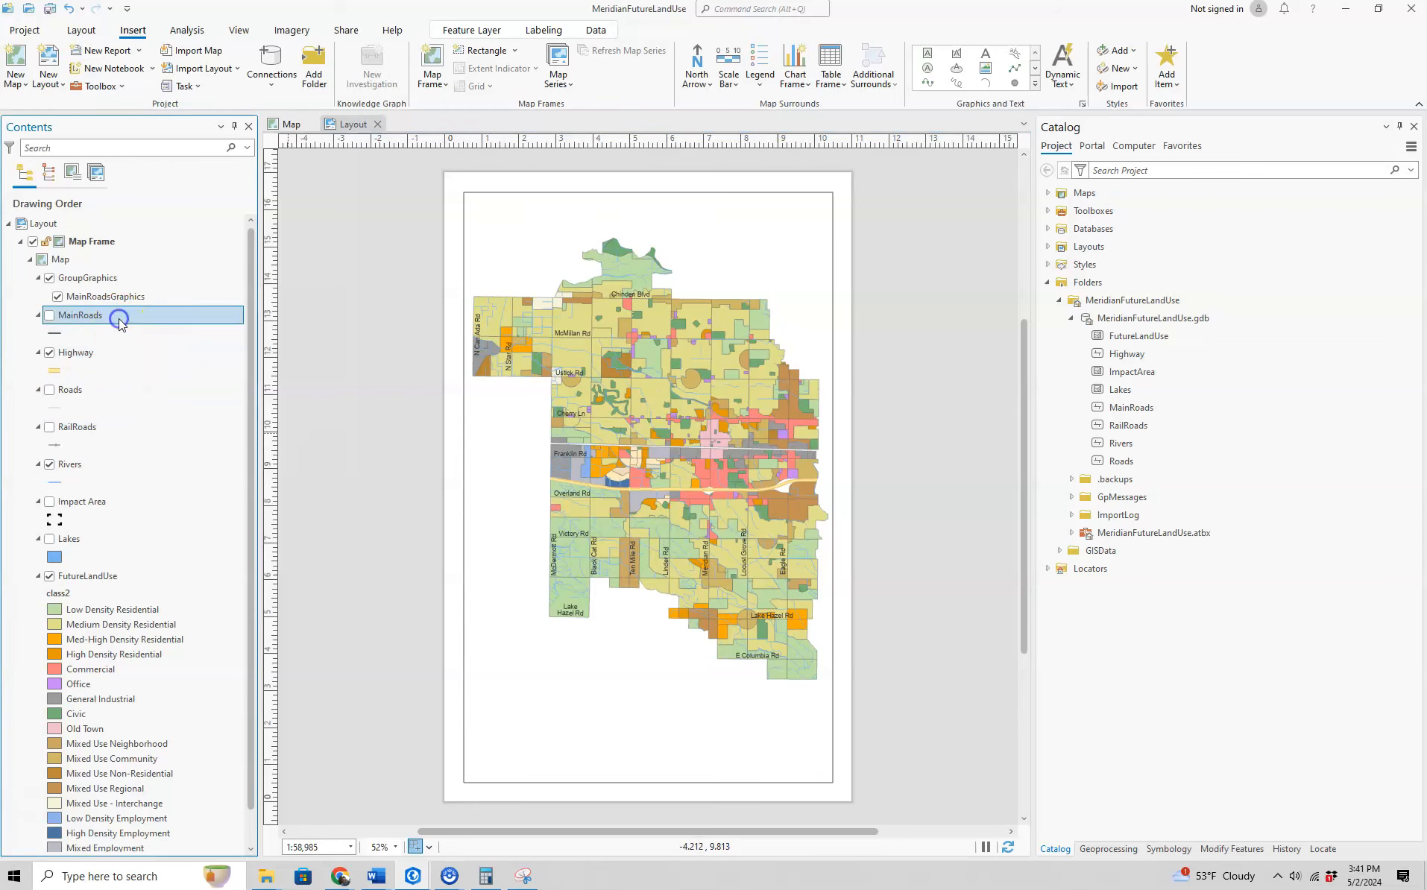
# - Rename the MainRoads layer to "Main Roads" in its layer properties
pyautogui.click(200, 838)
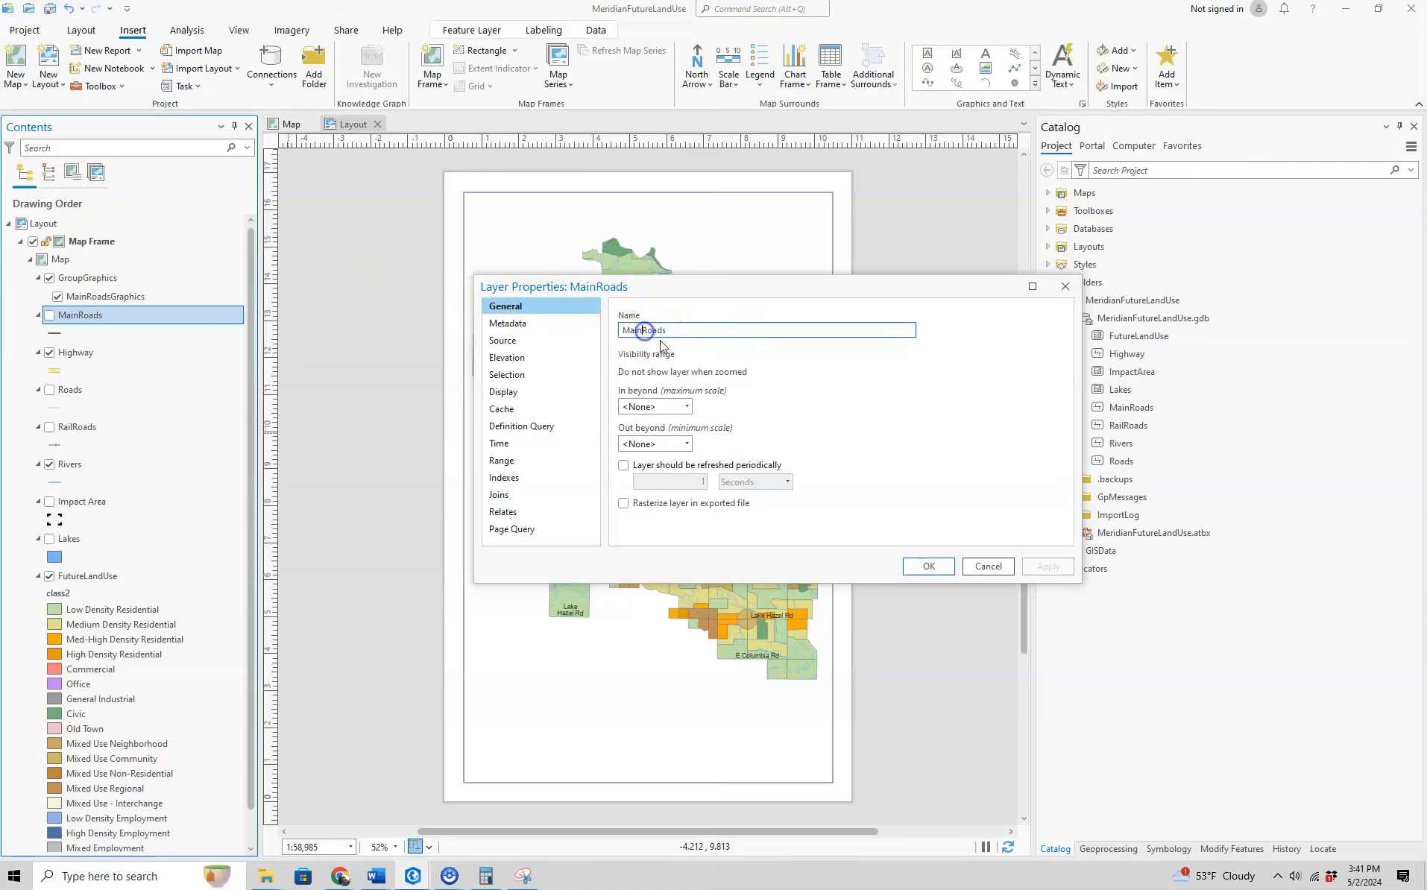
pyautogui.write('r')
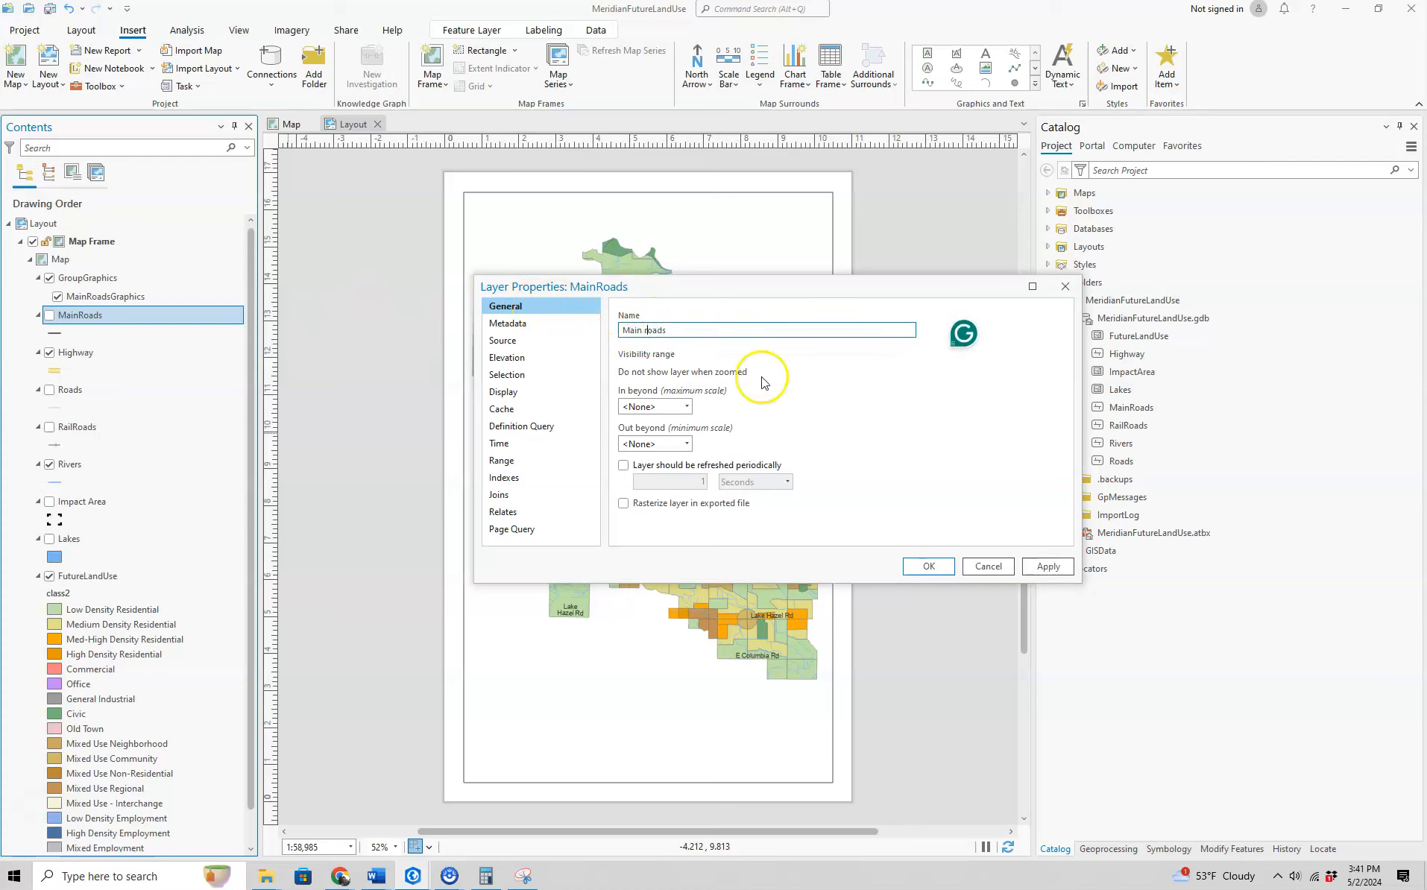
pyautogui.write('R')
pyautogui.click(944, 568)
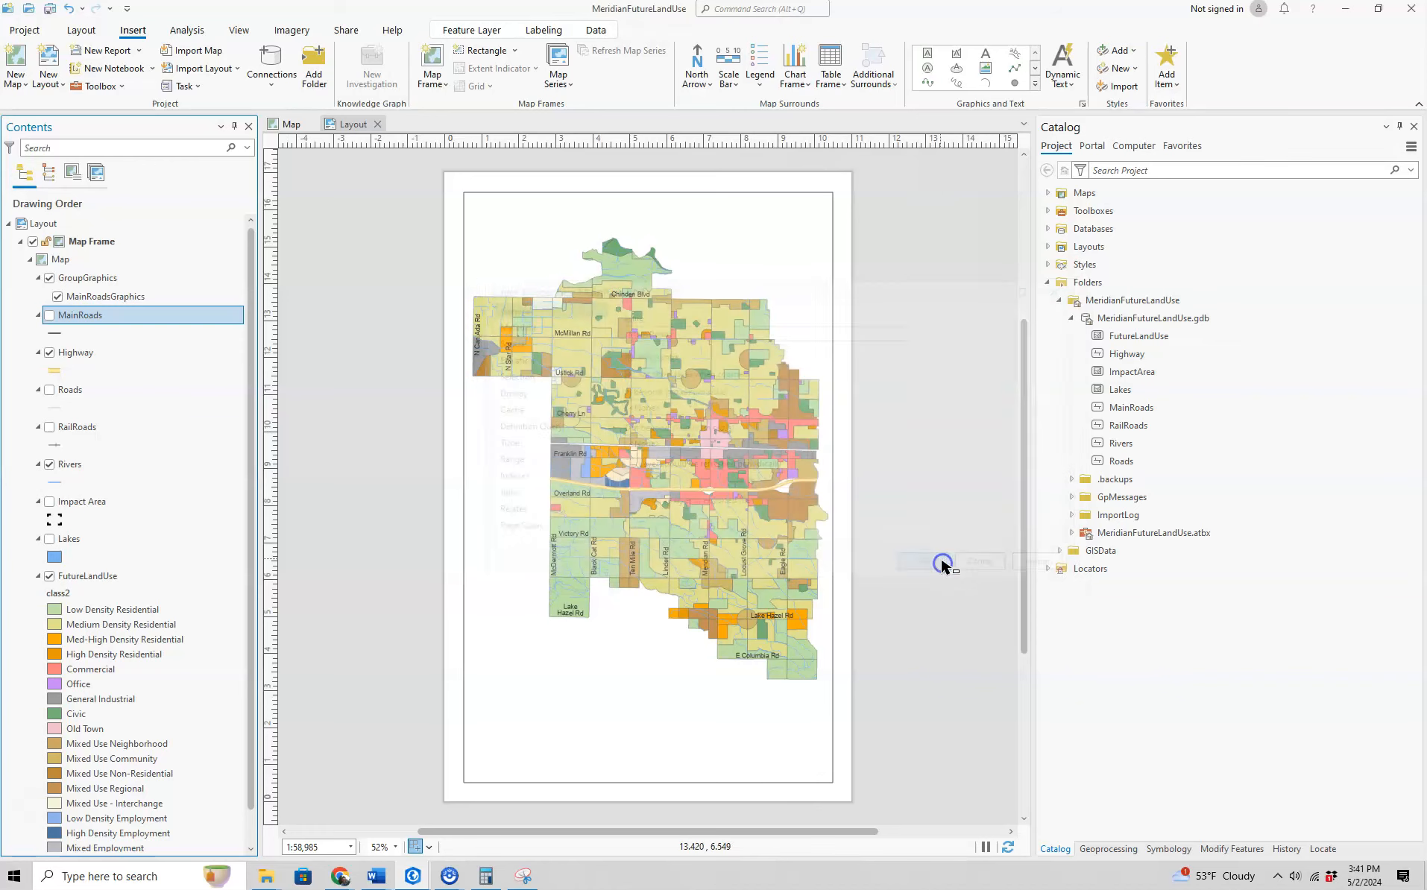
# - Rename the RailRoads layer to "Railroads" in its layer properties
pyautogui.rightClick(97, 425)
pyautogui.click(182, 836)
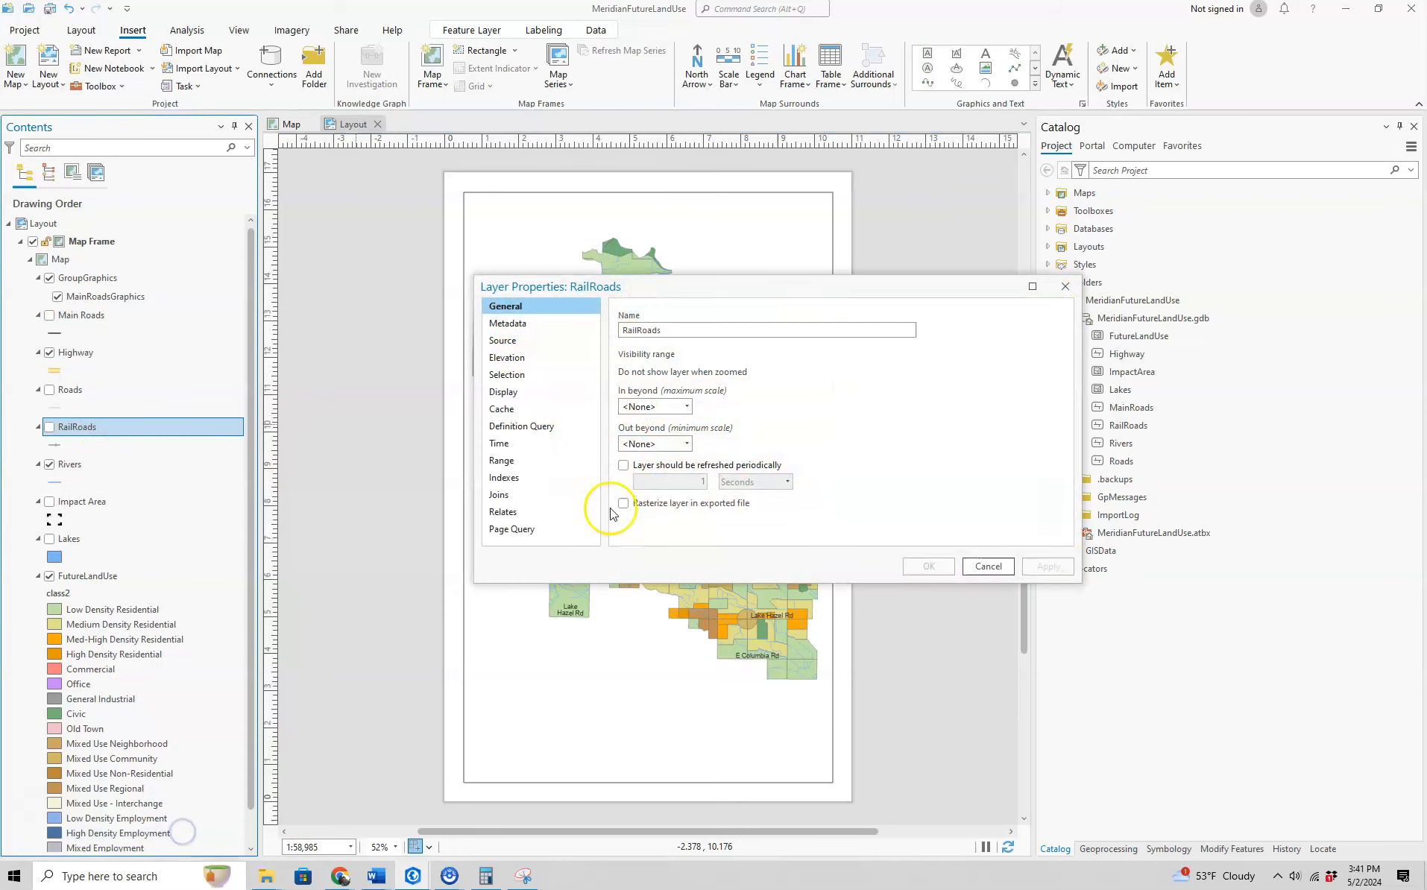
pyautogui.click(634, 329)
pyautogui.click(647, 332)
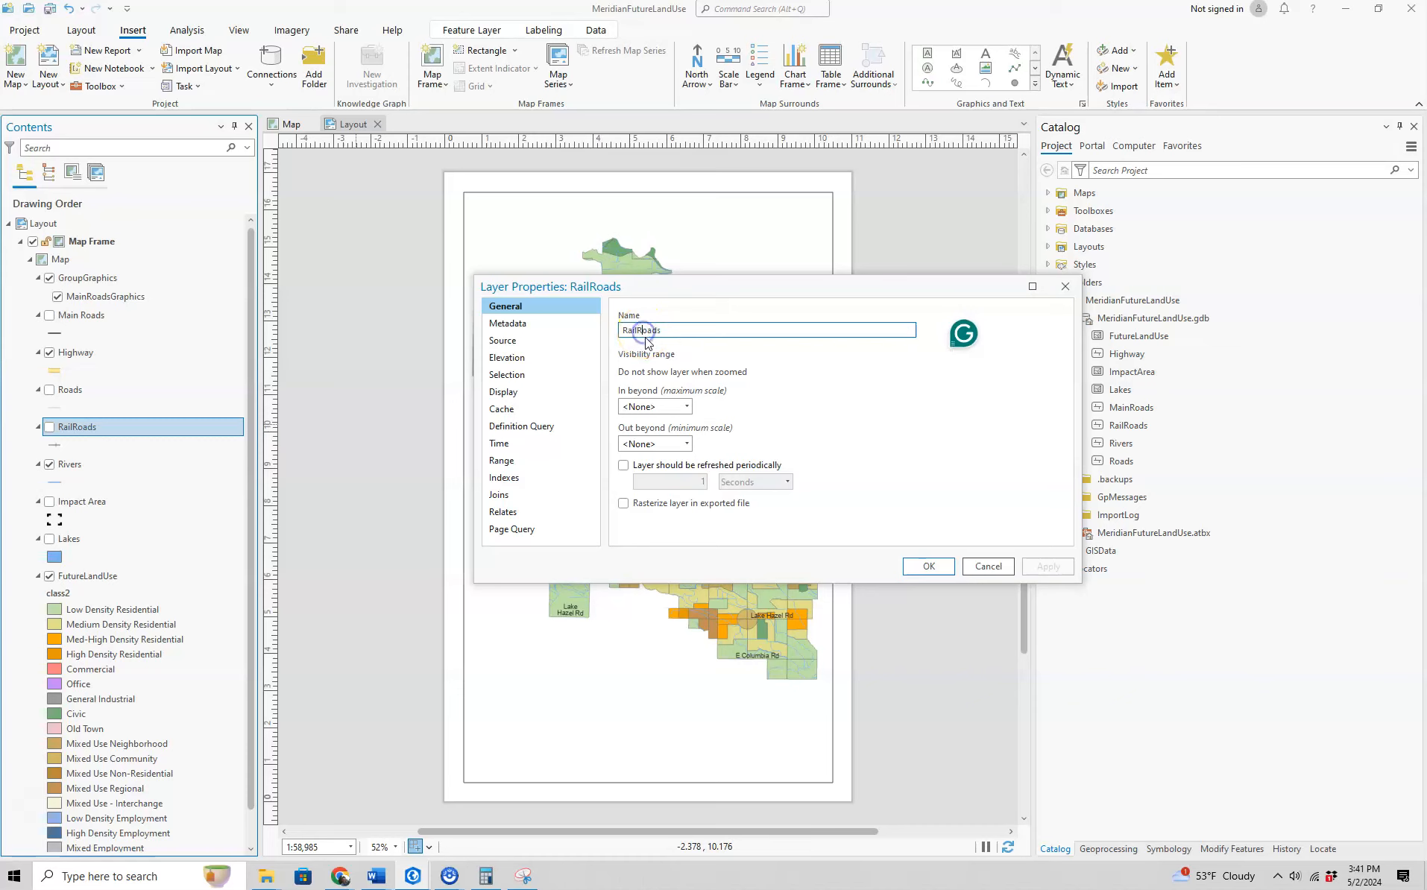
pyautogui.press('BackSpace')
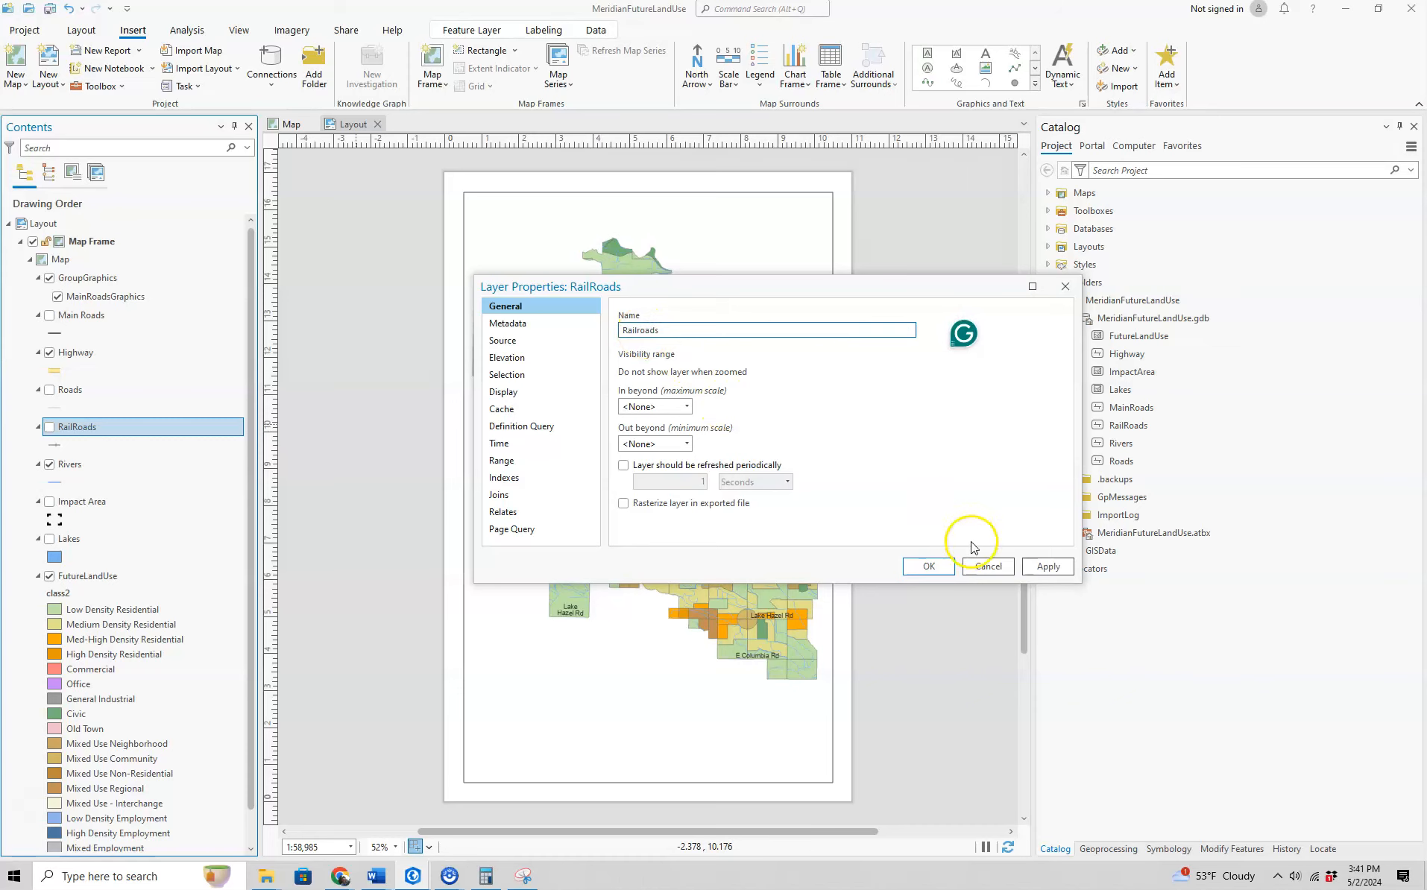
pyautogui.click(929, 565)
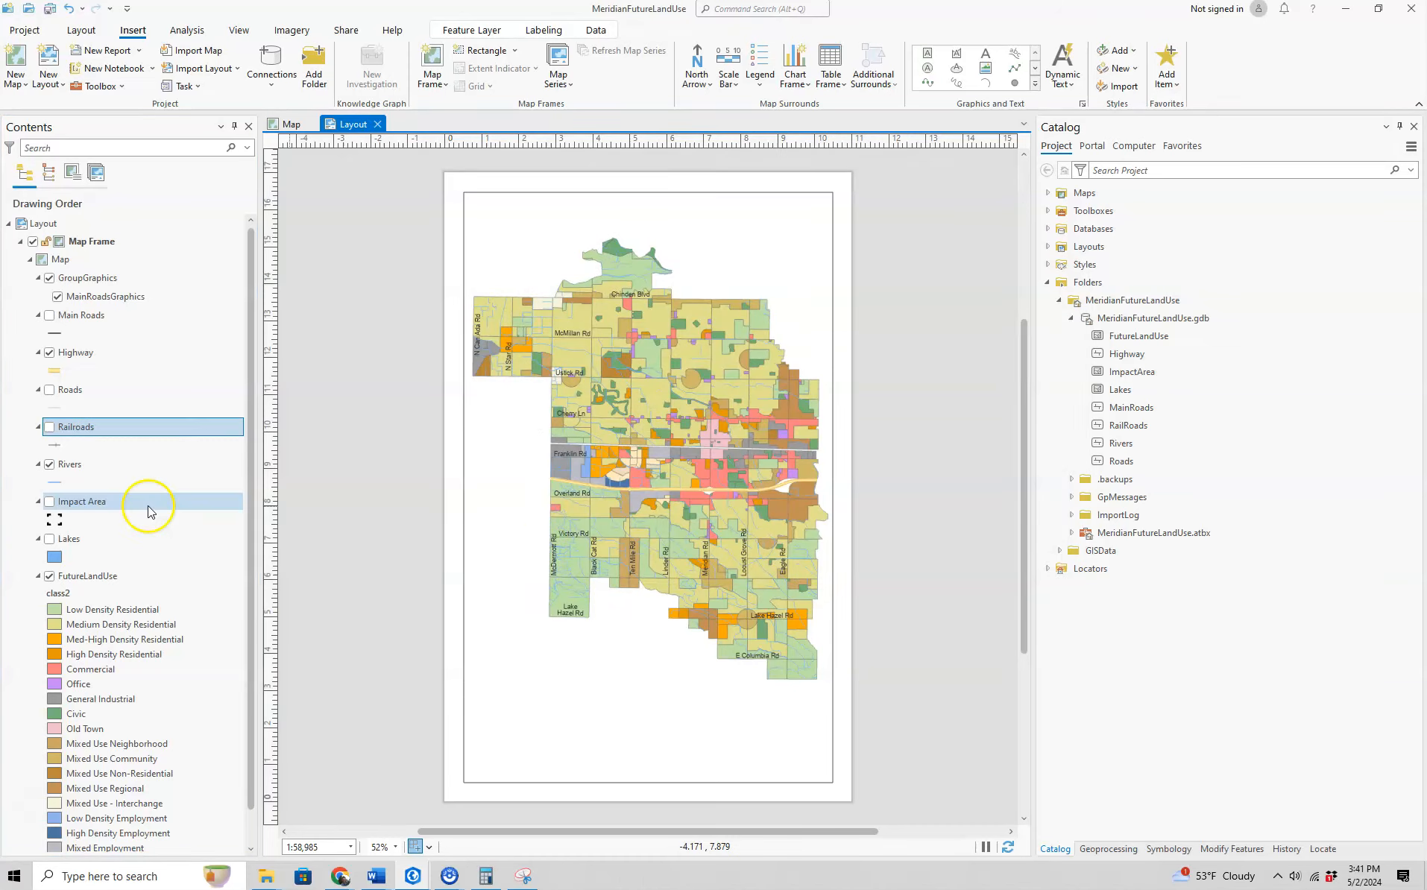
# - Rename the FutureLandUse layer to "Future Land Use" in its layer properties
pyautogui.rightClick(93, 572)
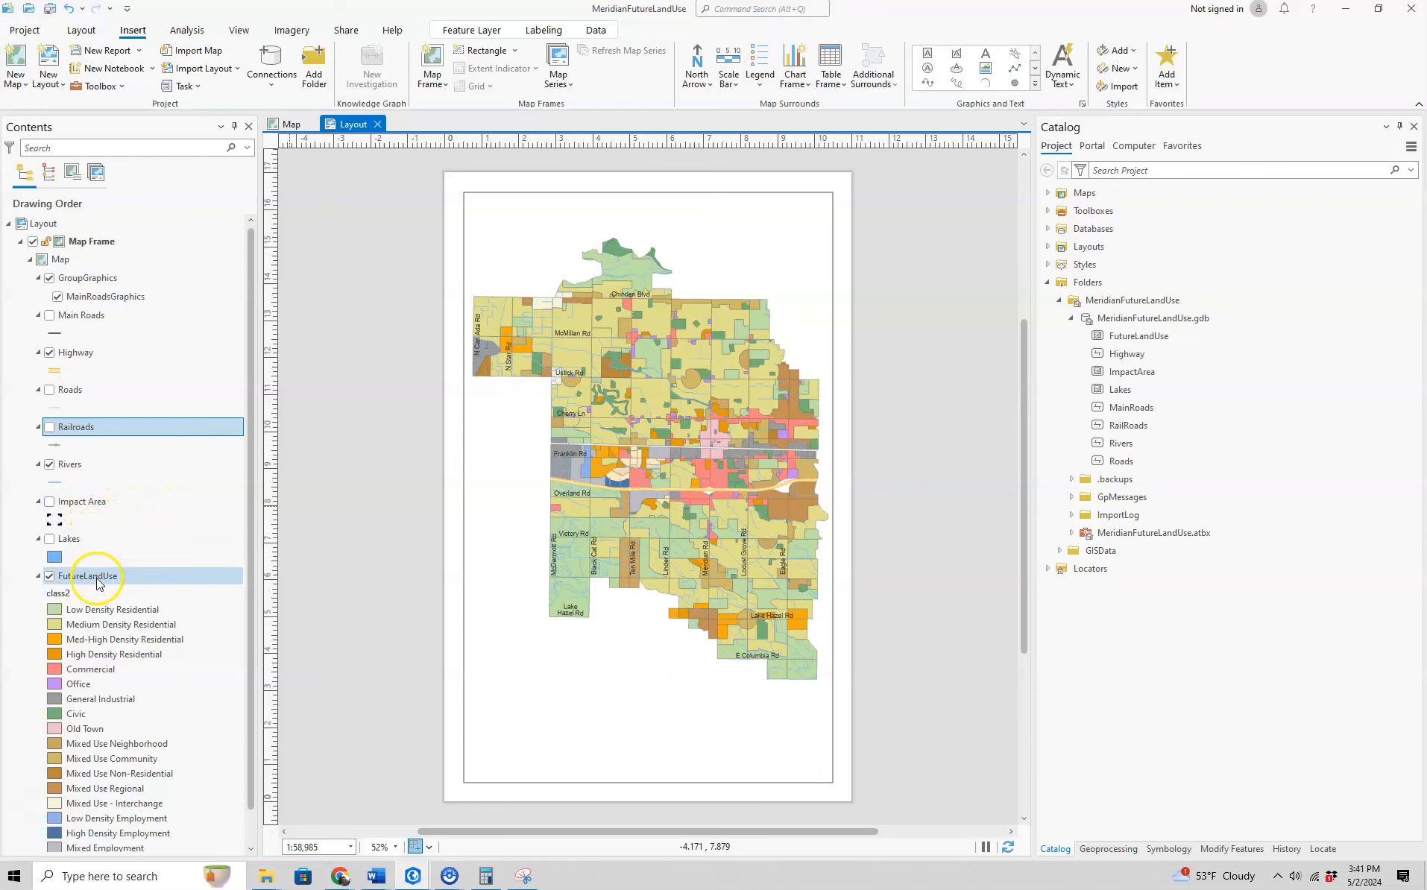
pyautogui.click(133, 556)
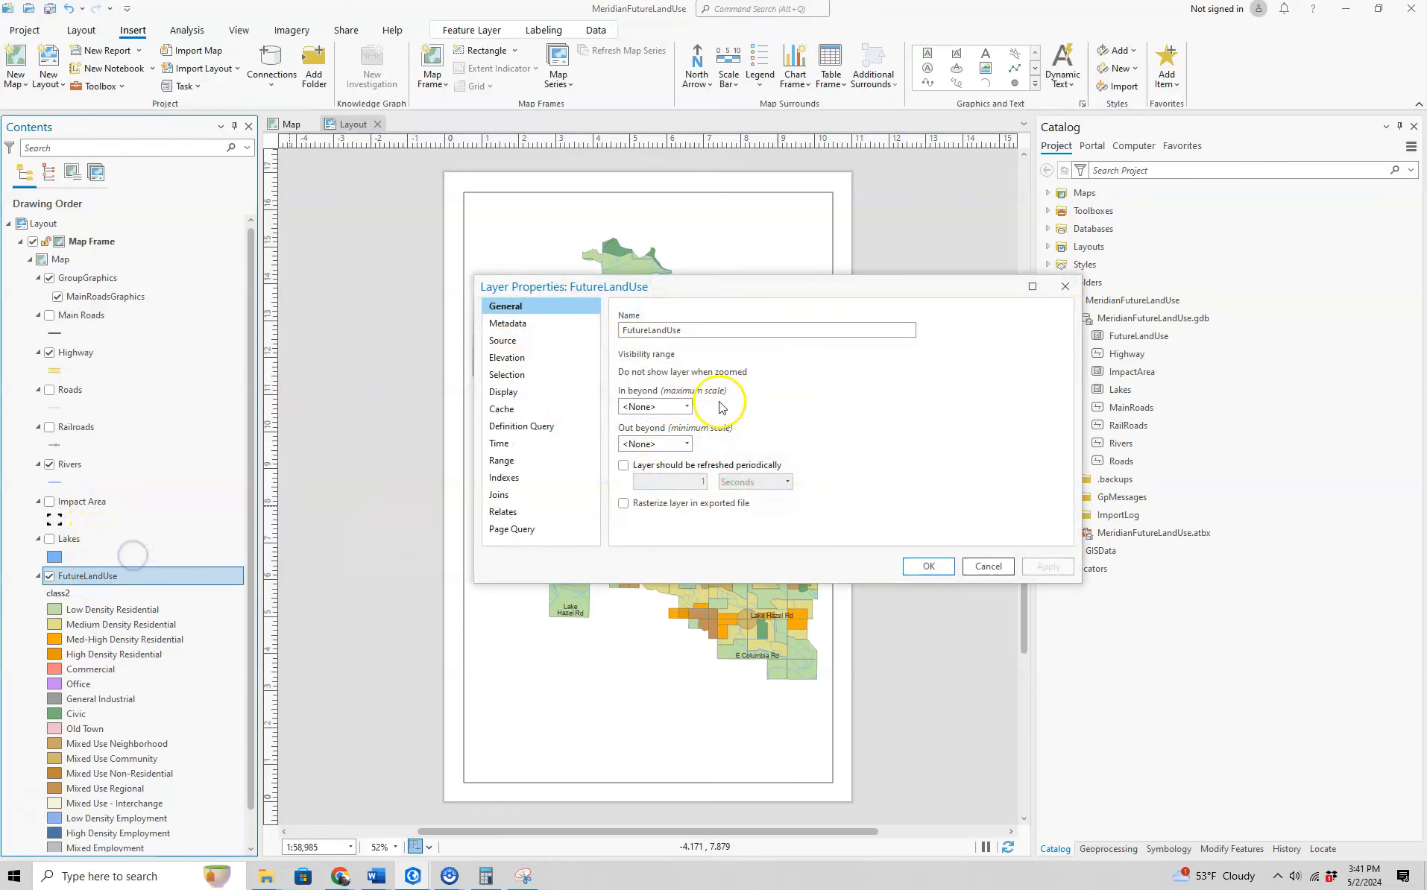
pyautogui.click(648, 330)
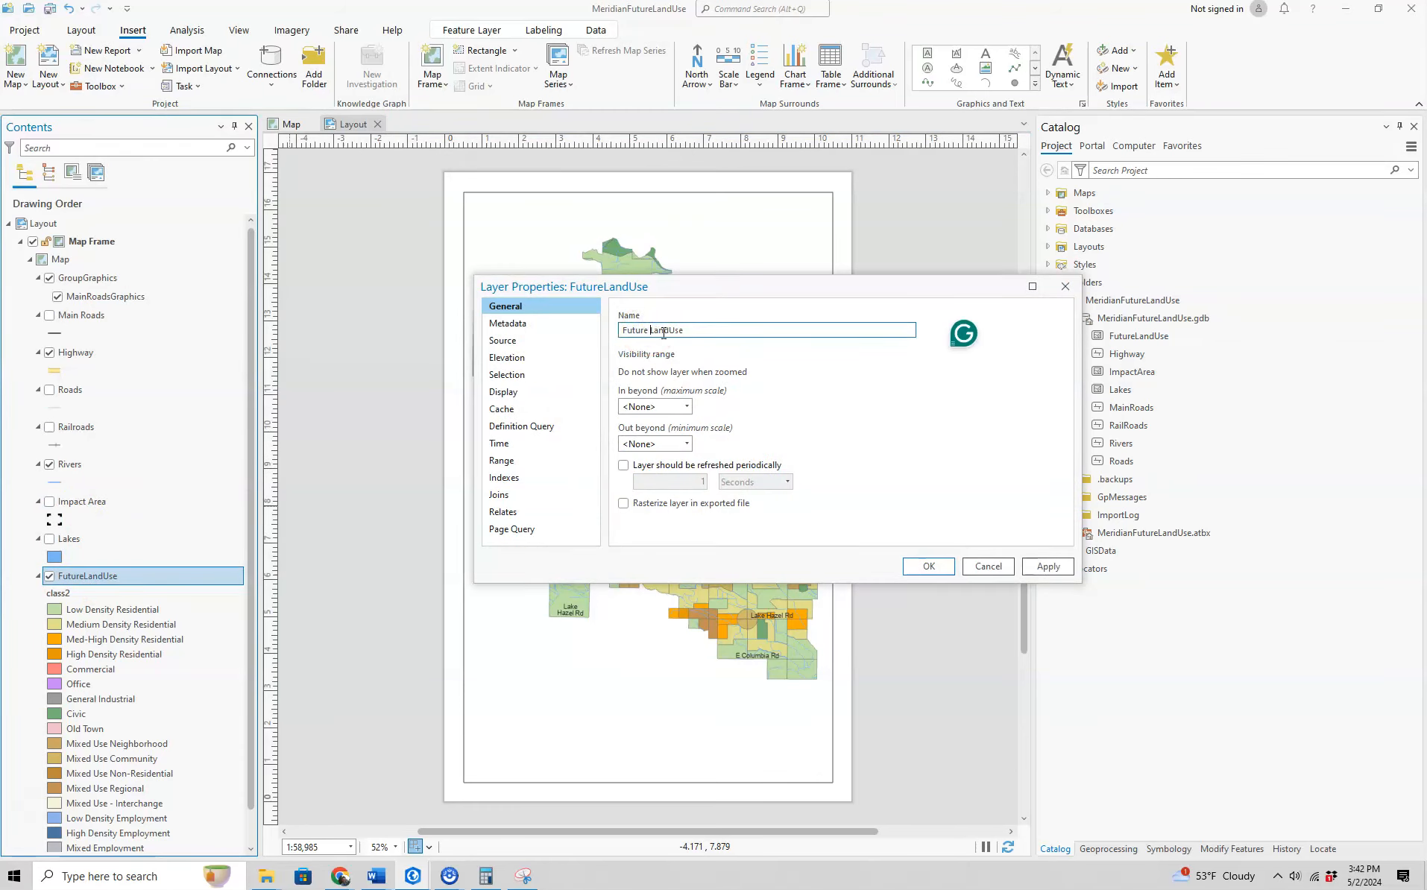
pyautogui.click(668, 330)
pyautogui.click(929, 567)
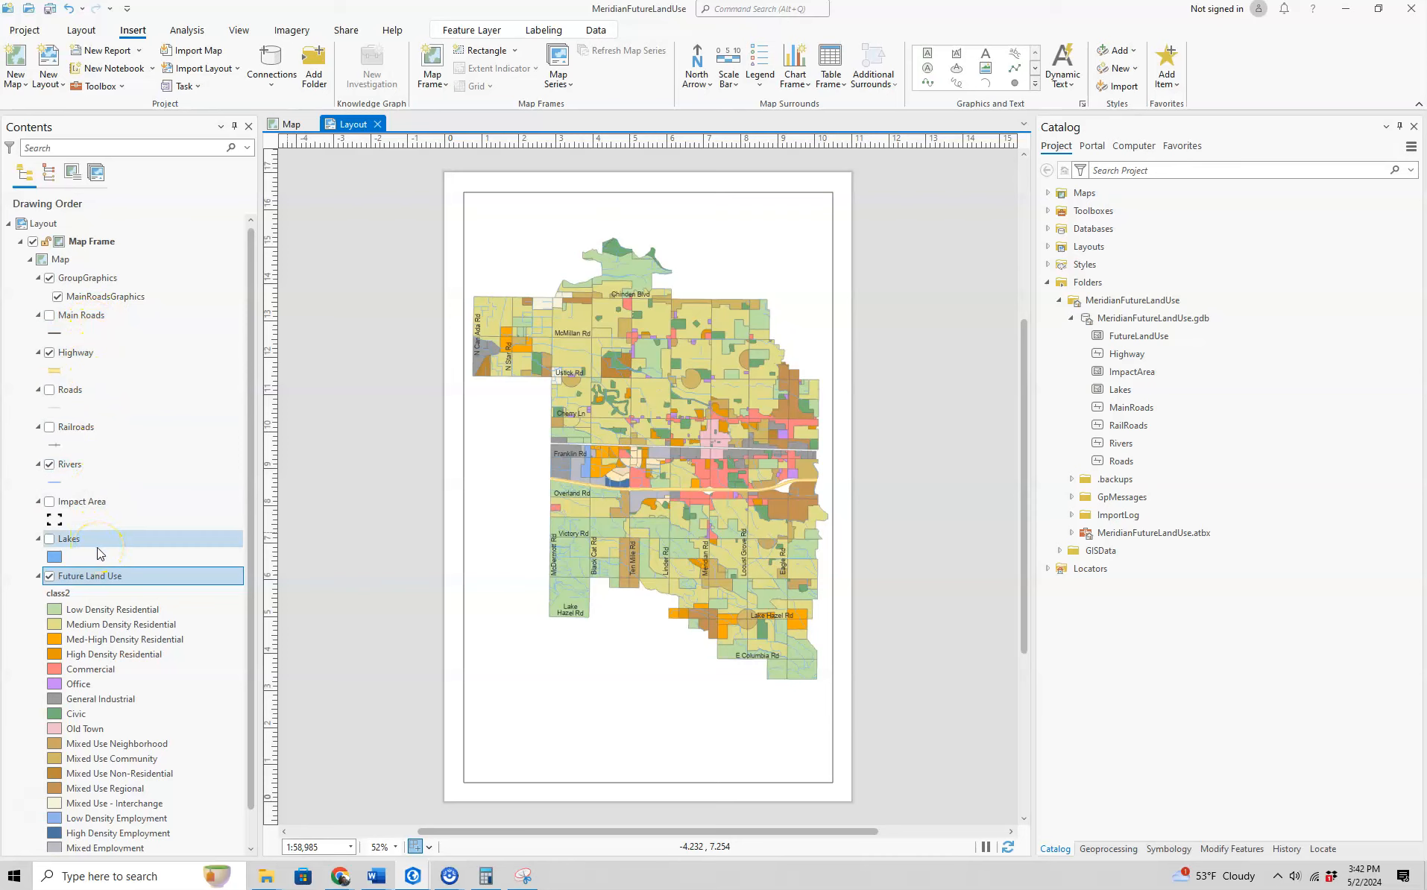
pyautogui.click(1159, 337)
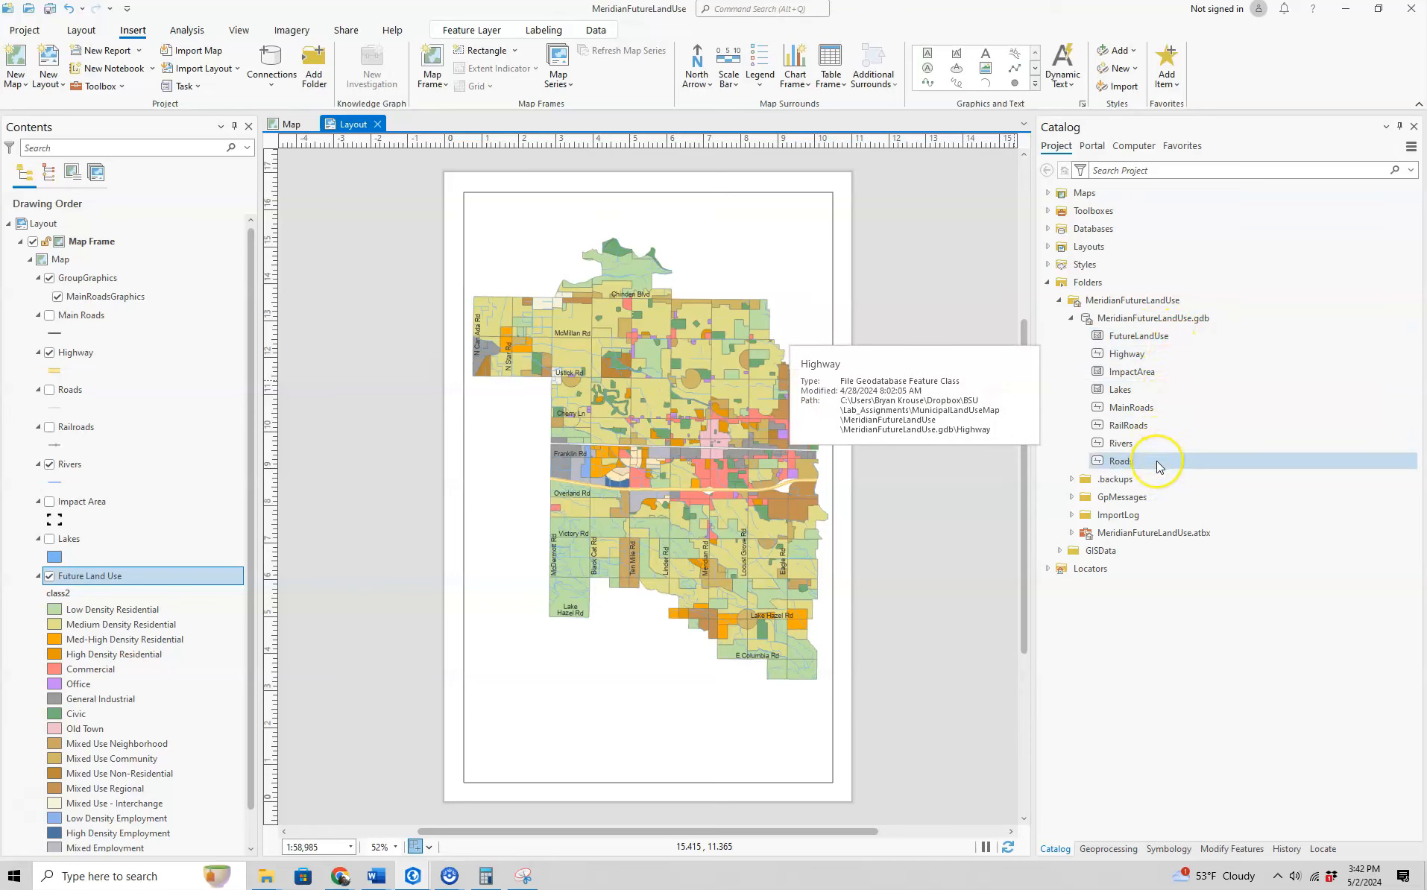
pyautogui.moveTo(1160, 466)
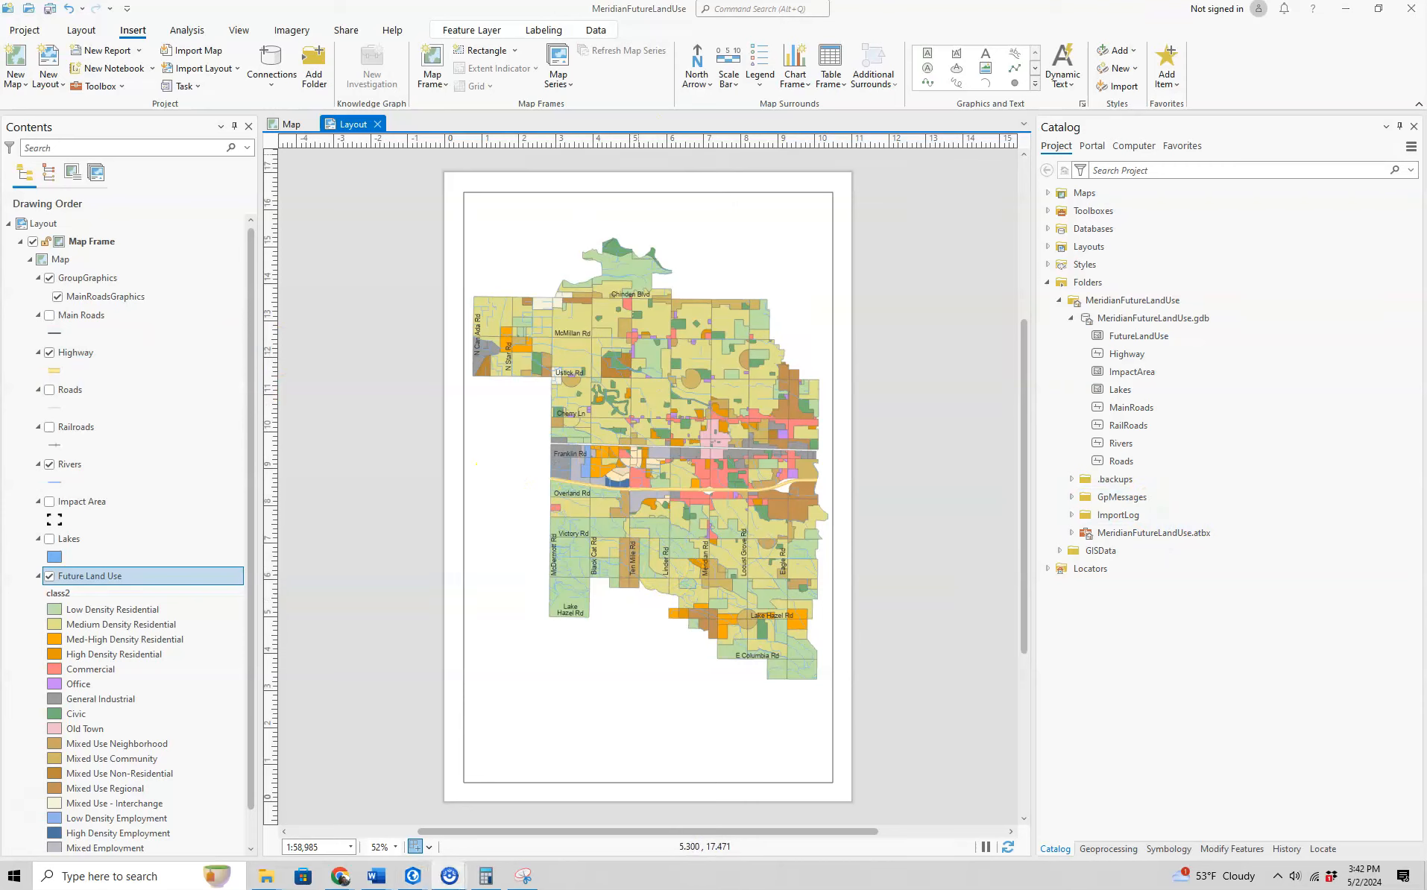
pyautogui.doubleClick(181, 578)
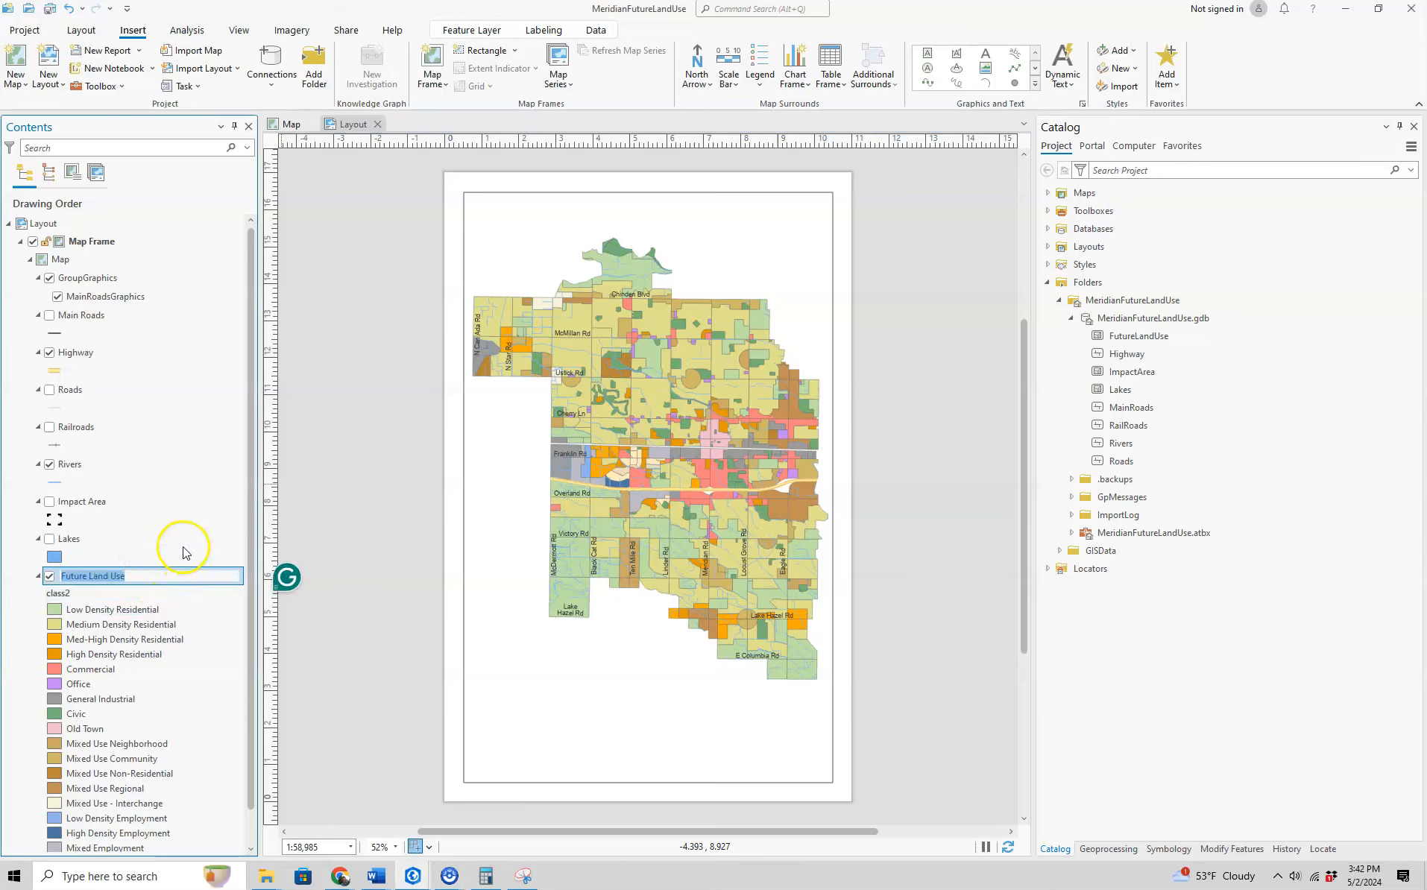
pyautogui.click(185, 542)
pyautogui.click(160, 575)
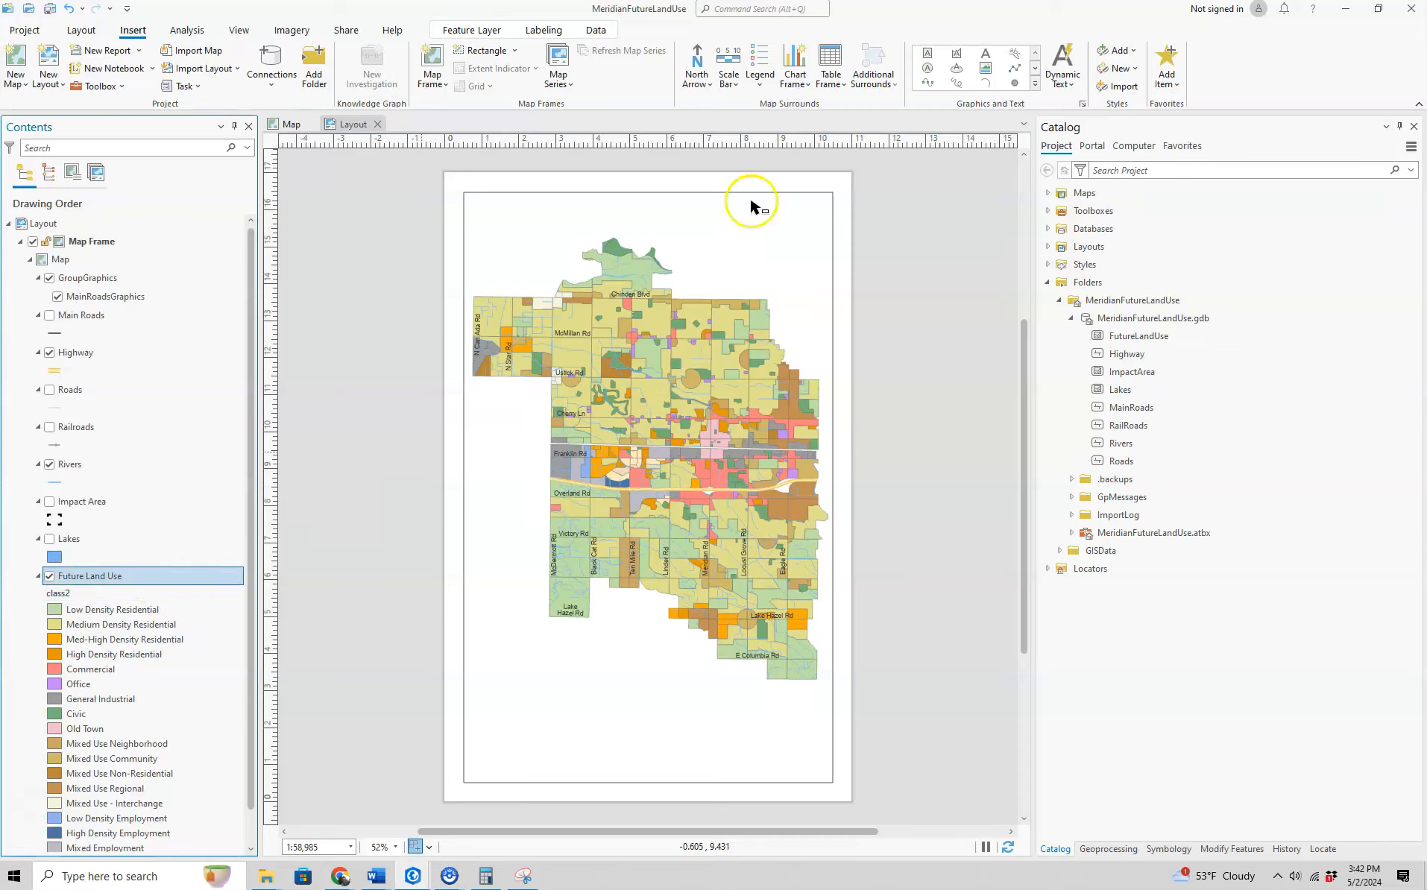
# - Insert a legend in the Legend 1 style in the blank area of the layout page below the map, towards the left
pyautogui.click(769, 83)
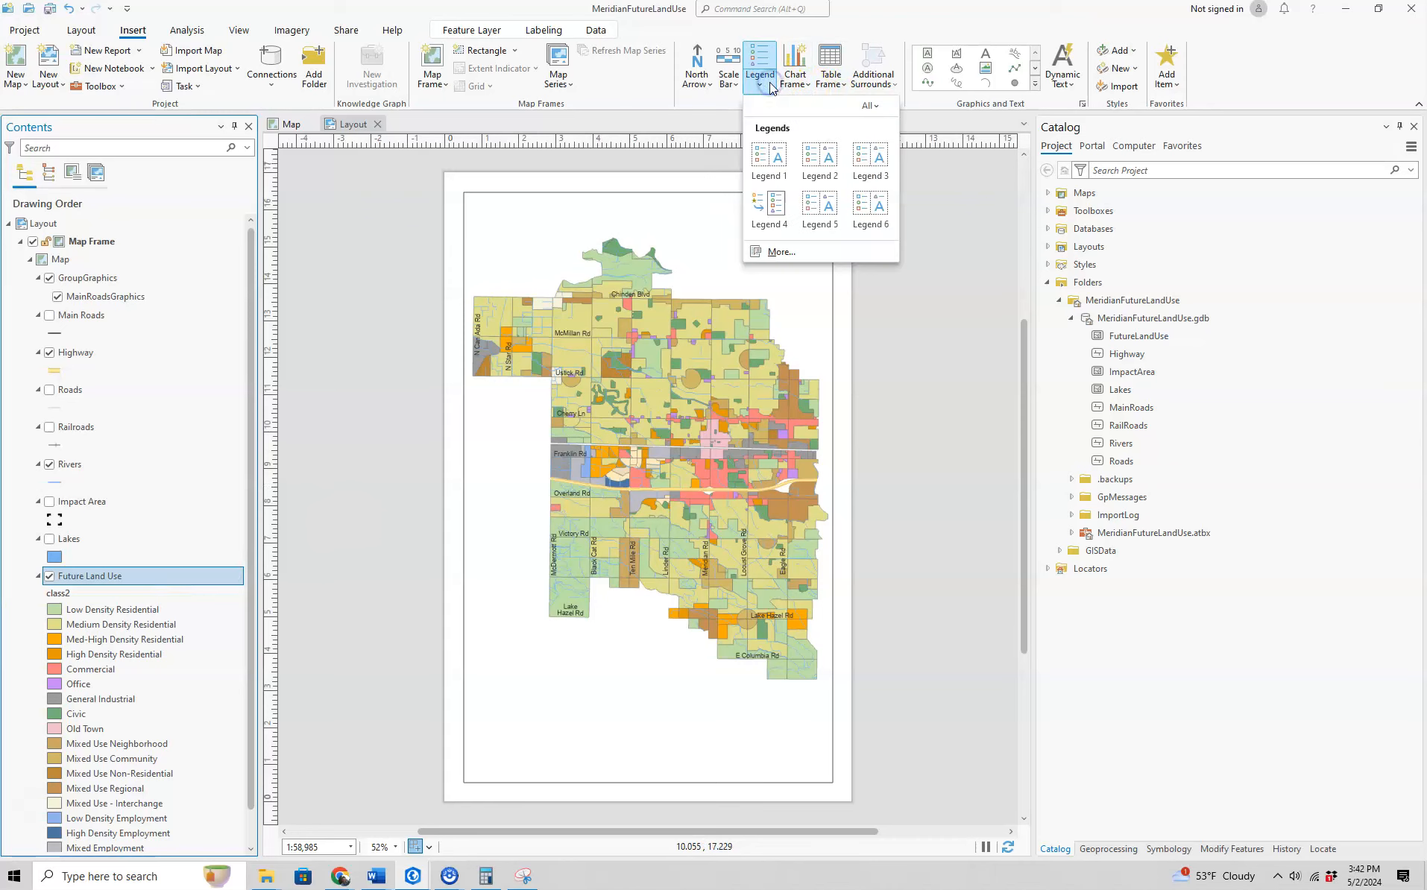
pyautogui.click(818, 156)
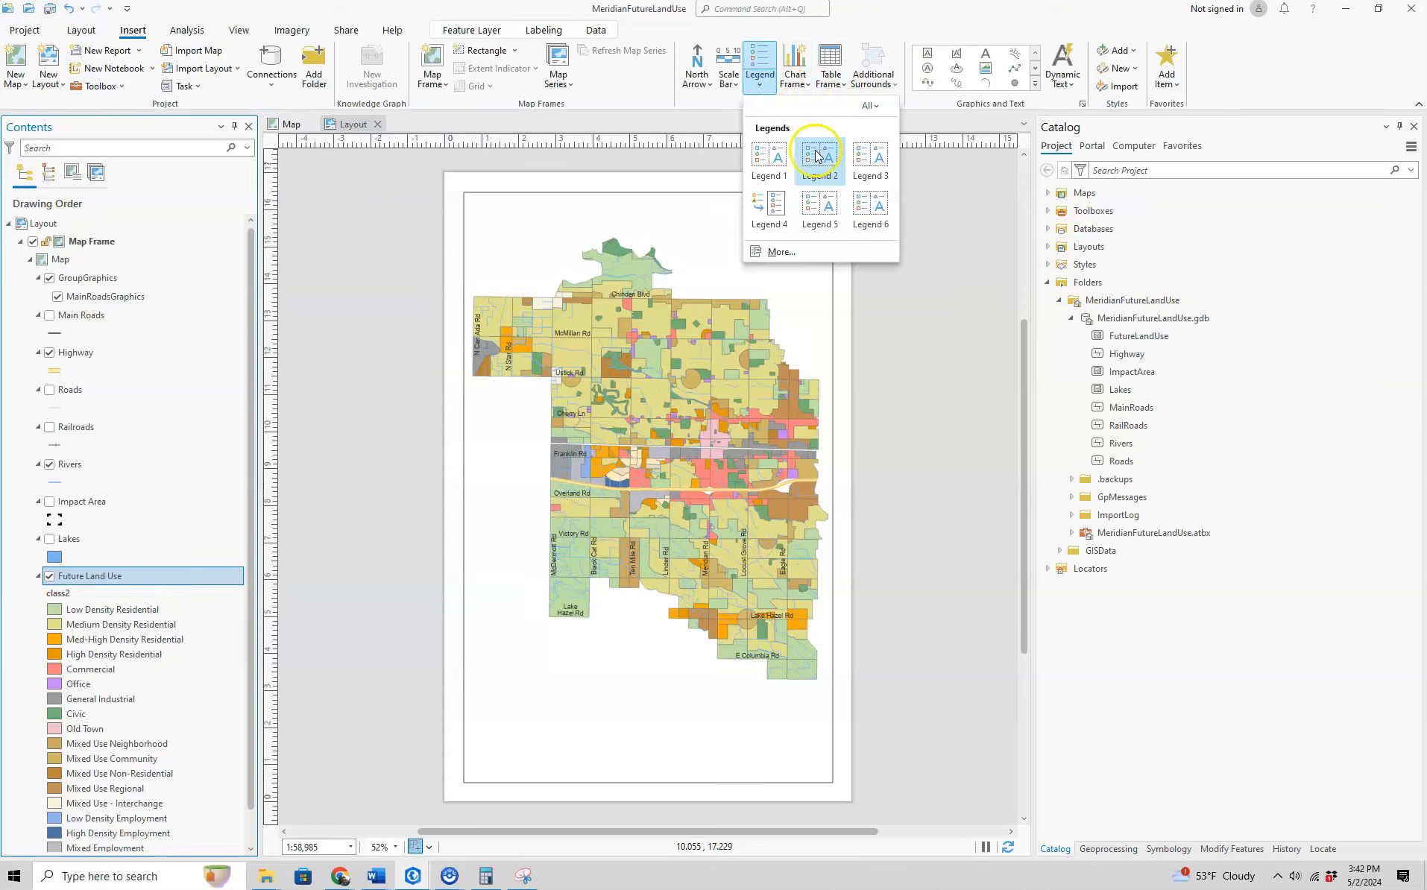
pyautogui.click(760, 162)
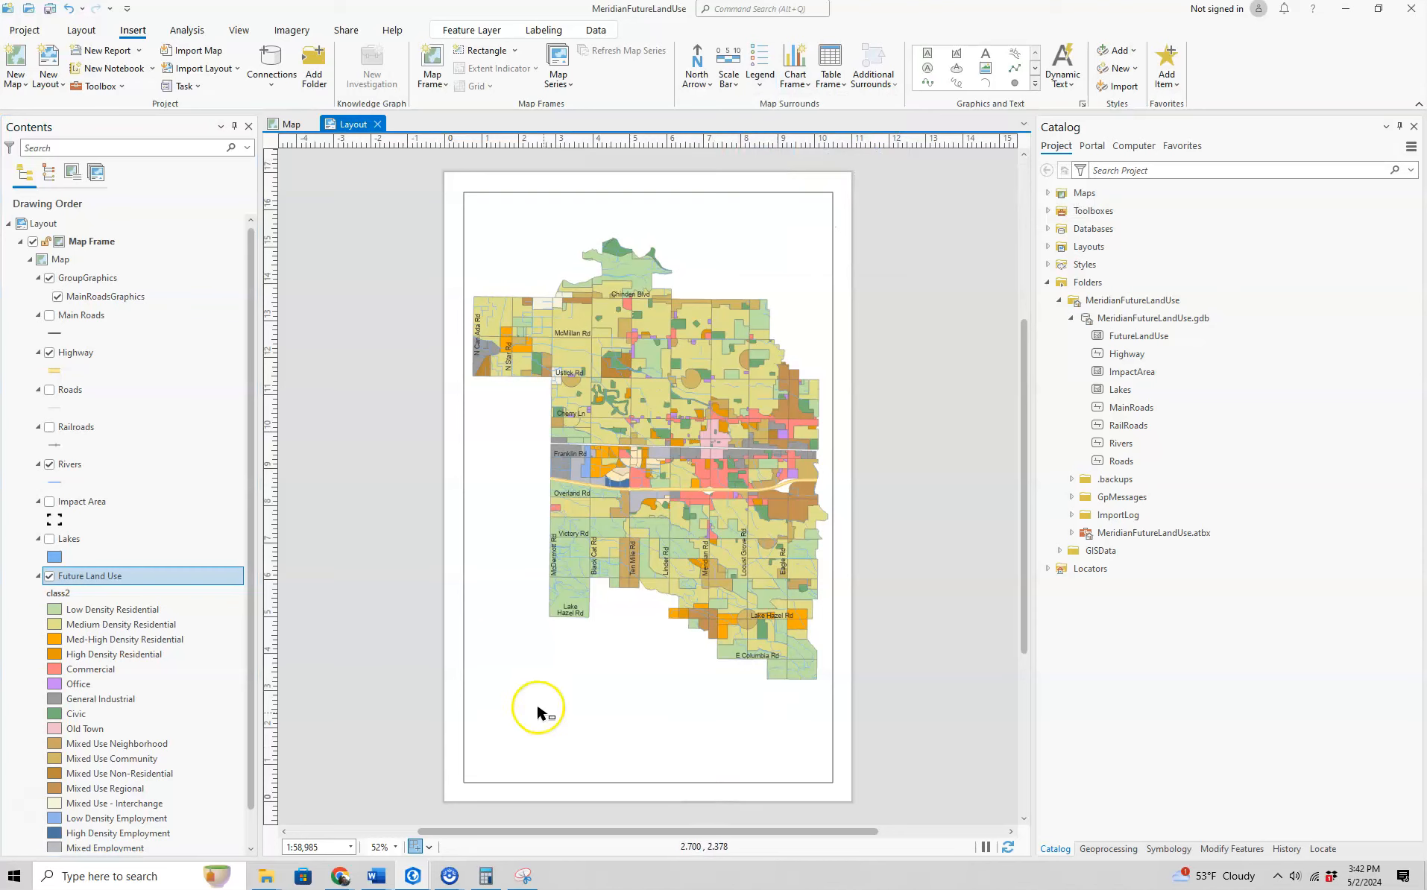
pyautogui.moveTo(476, 641); pyautogui.dragTo(705, 765)
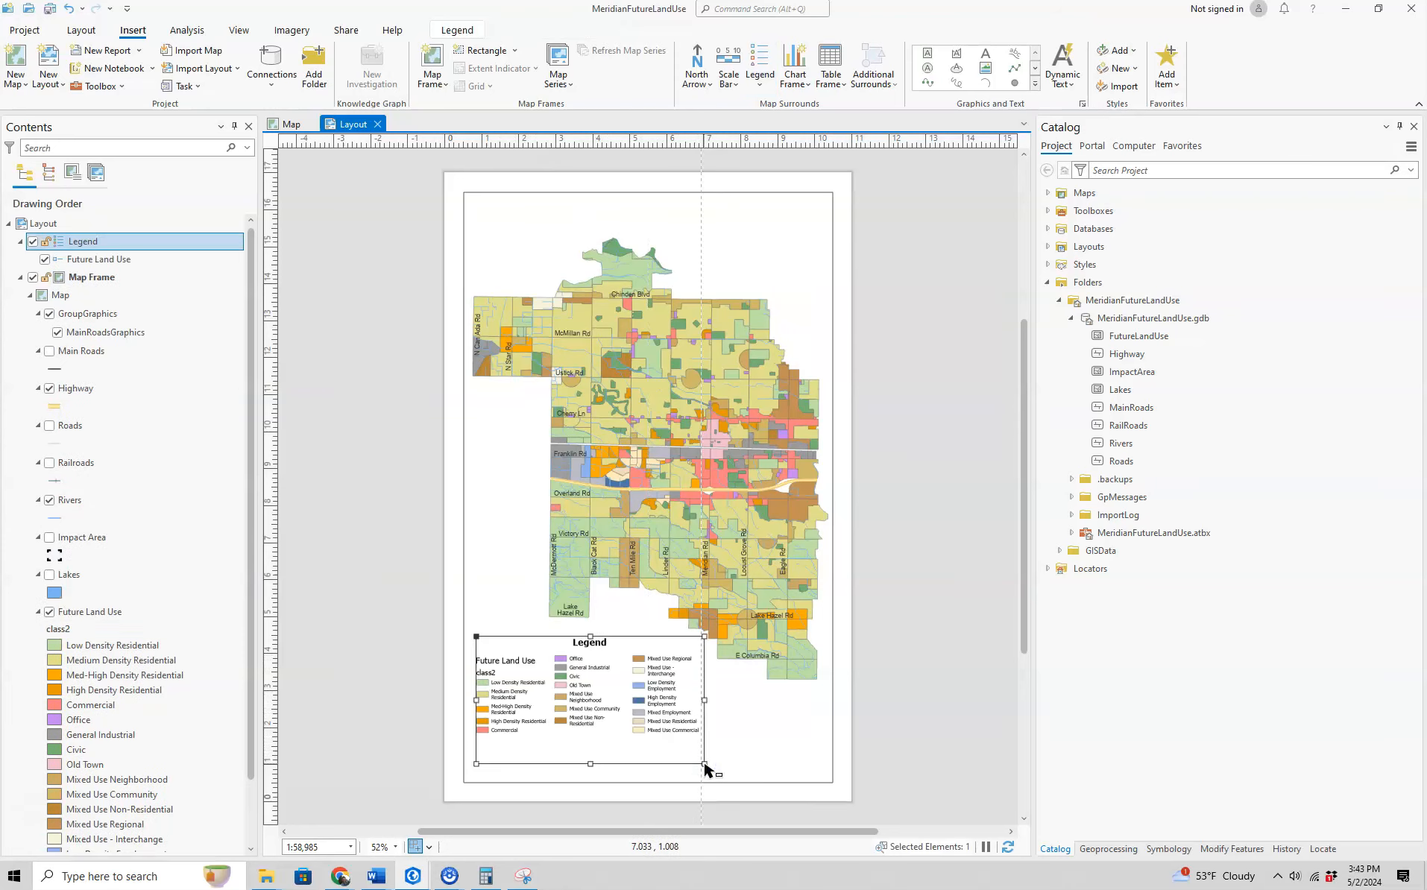
# - Set the legend's title to "Future Land Use" in its element properties and close them
pyautogui.rightClick(672, 712)
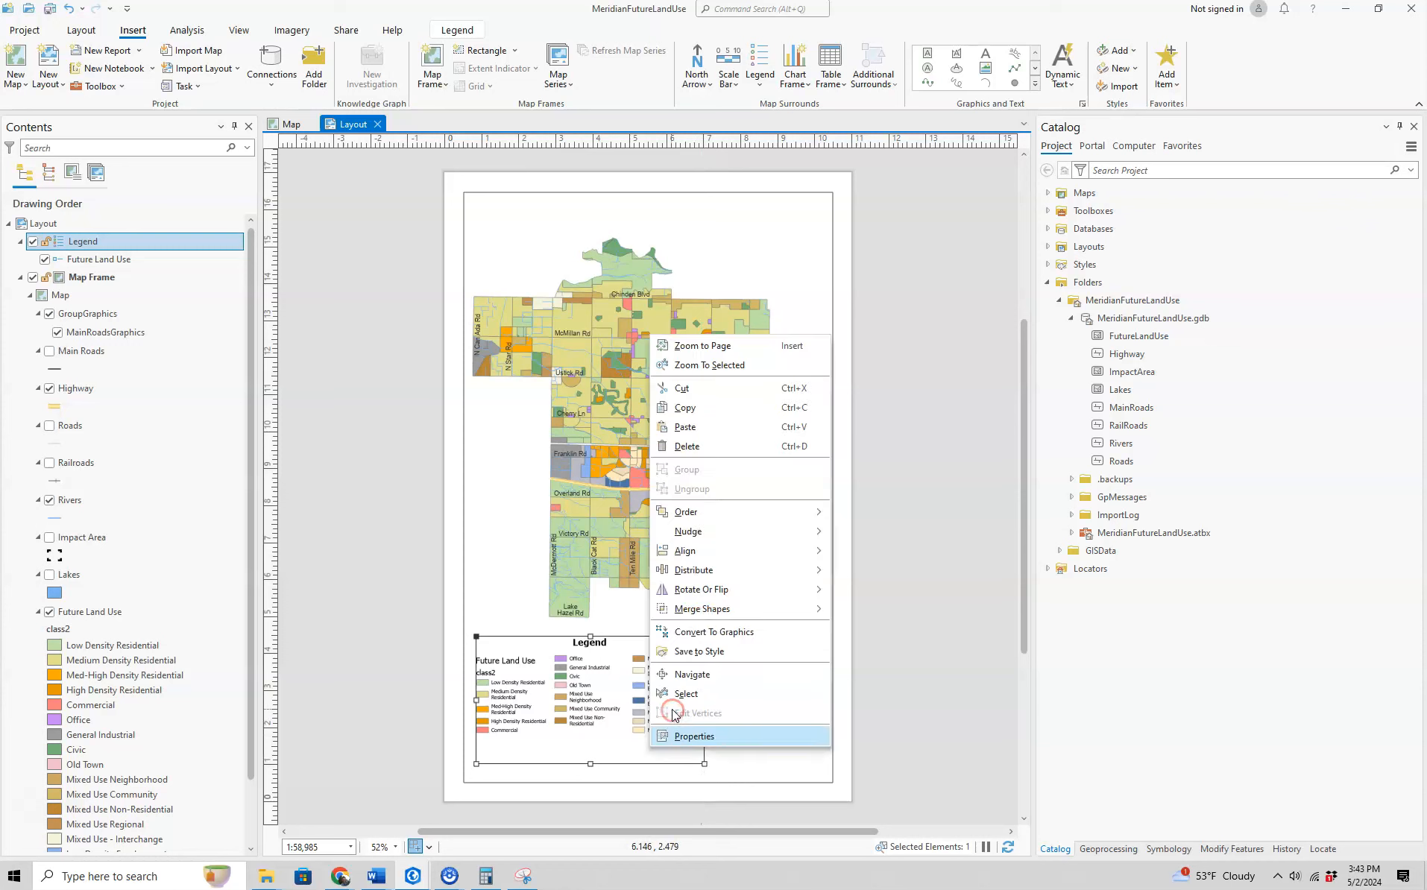
pyautogui.click(678, 741)
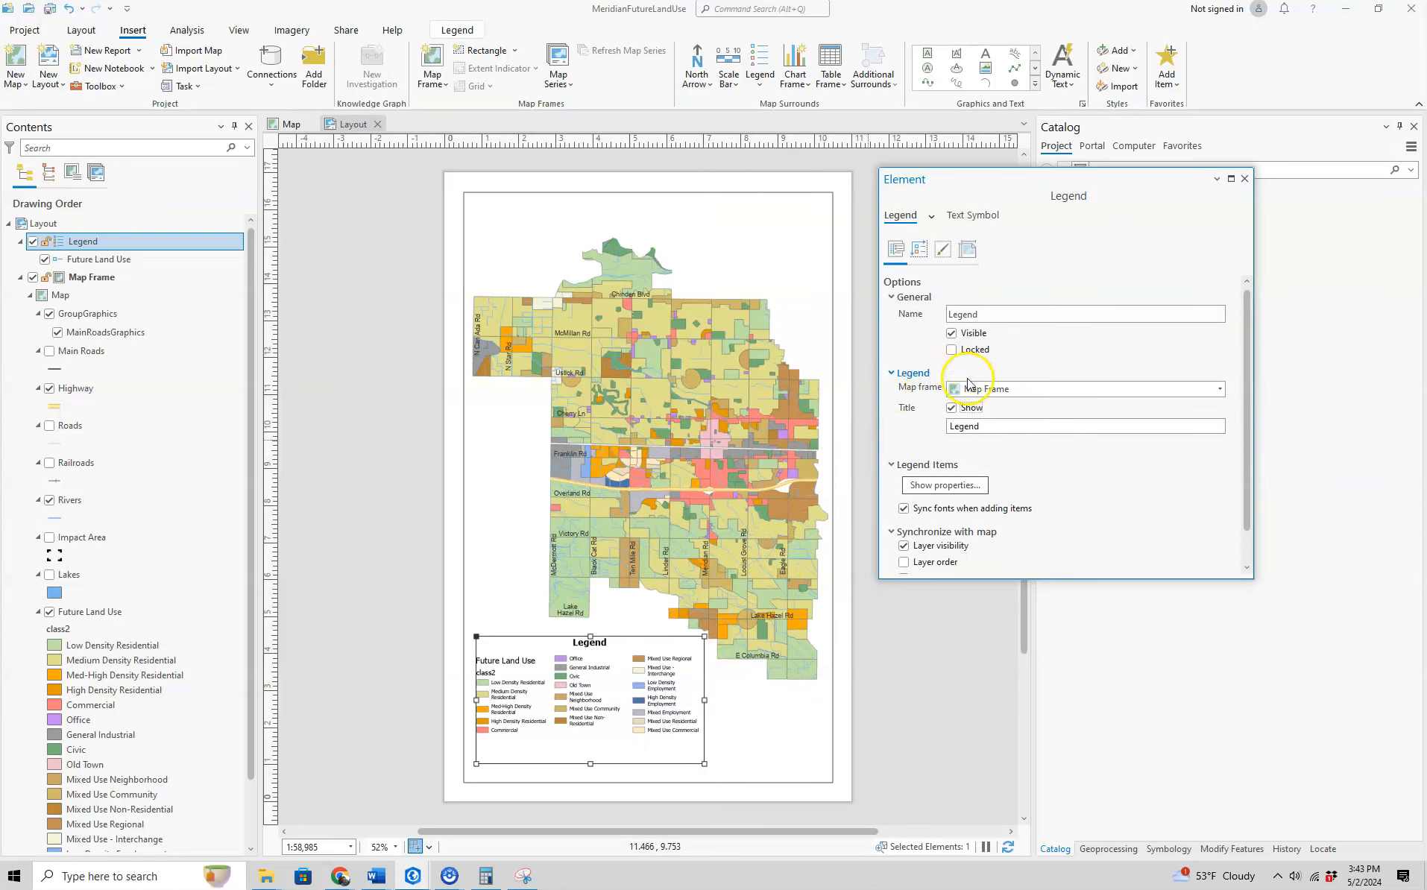
pyautogui.moveTo(994, 425); pyautogui.dragTo(943, 431)
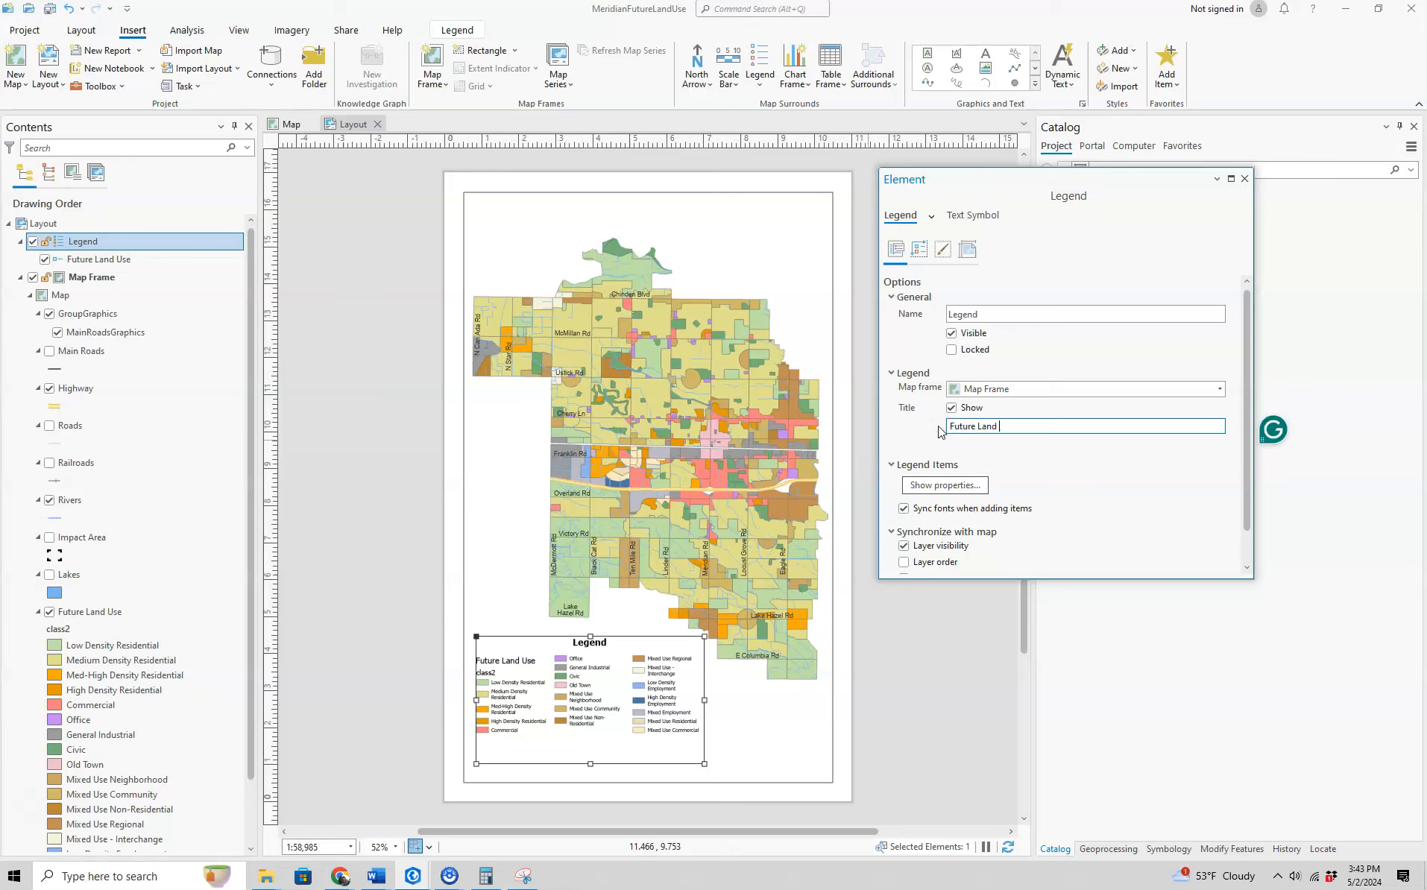
pyautogui.write('Future Land Use')
pyautogui.click(1082, 468)
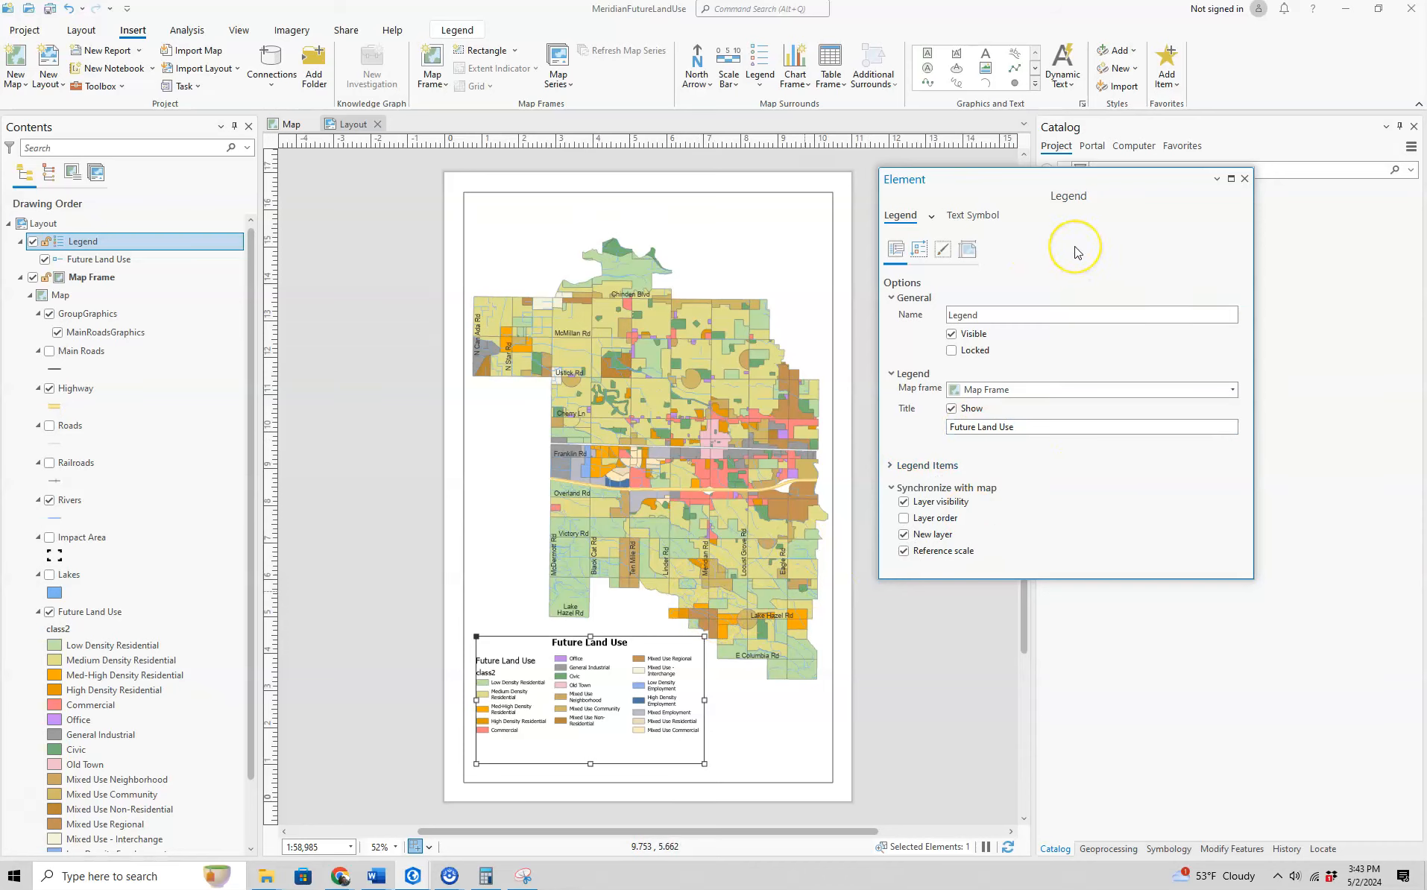
pyautogui.click(1247, 179)
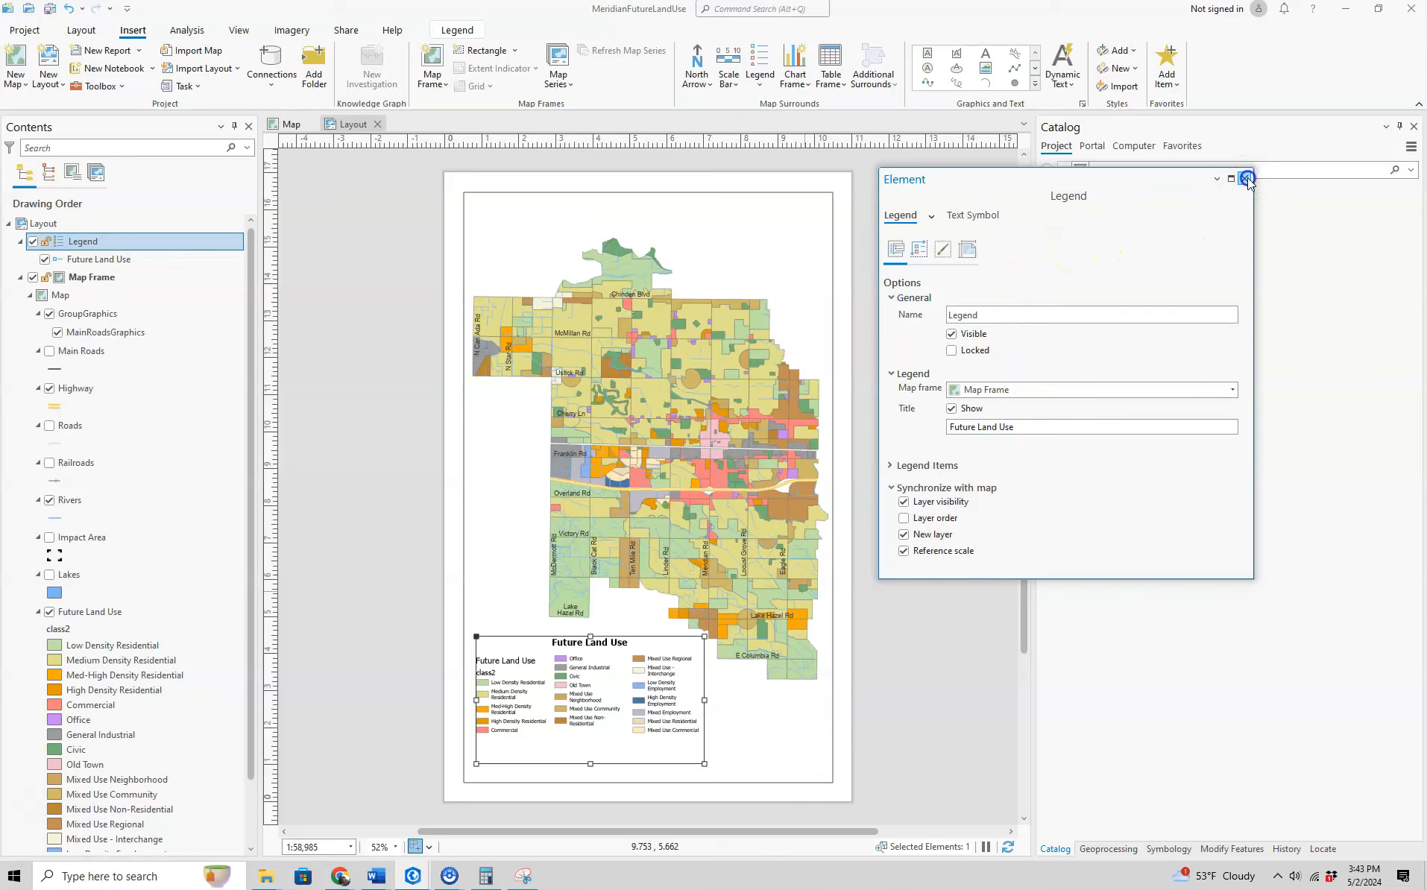
pyautogui.rightClick(110, 242)
pyautogui.click(190, 644)
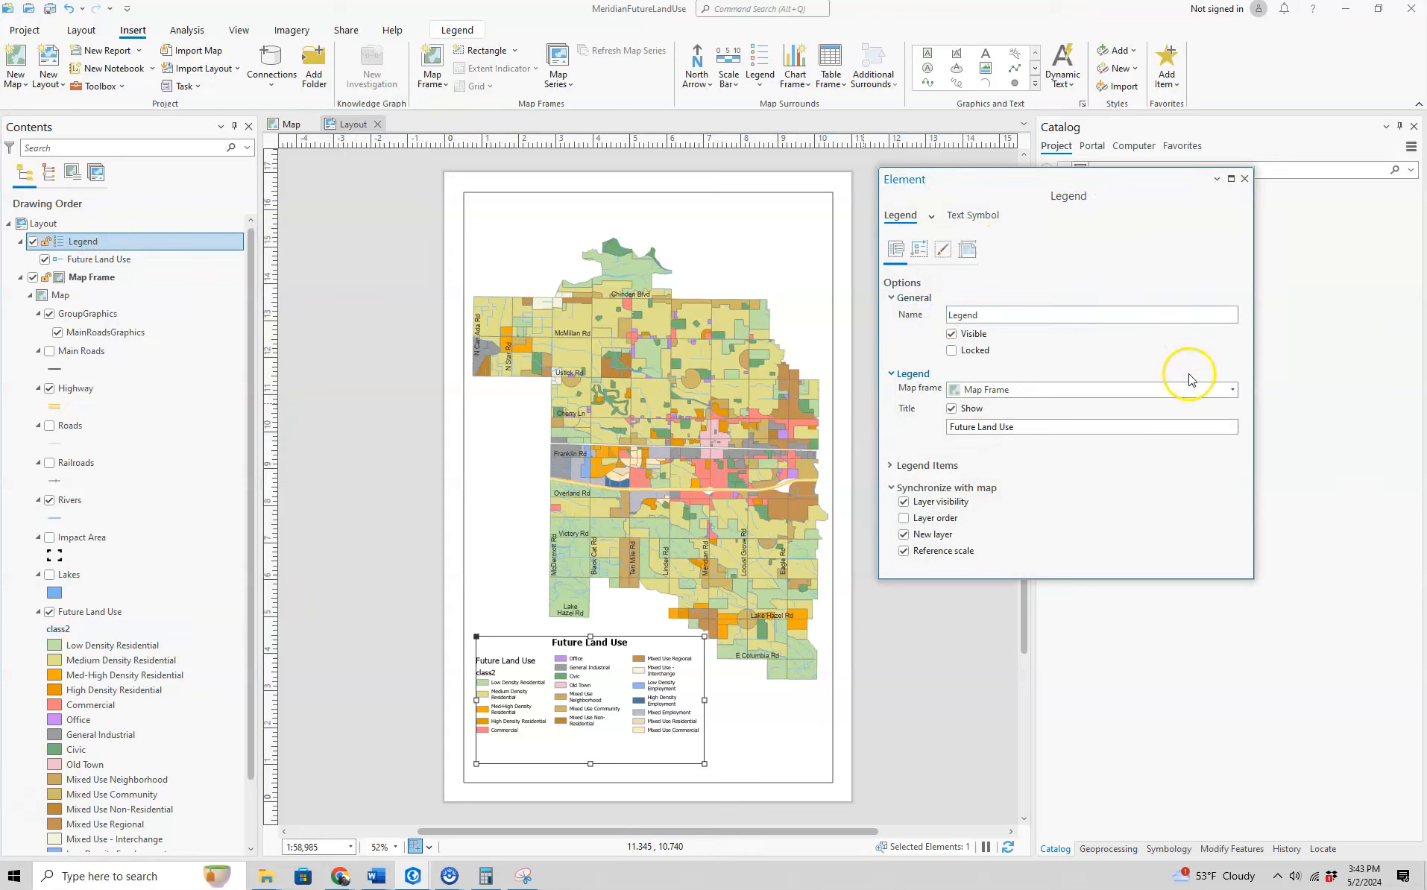
pyautogui.click(1232, 390)
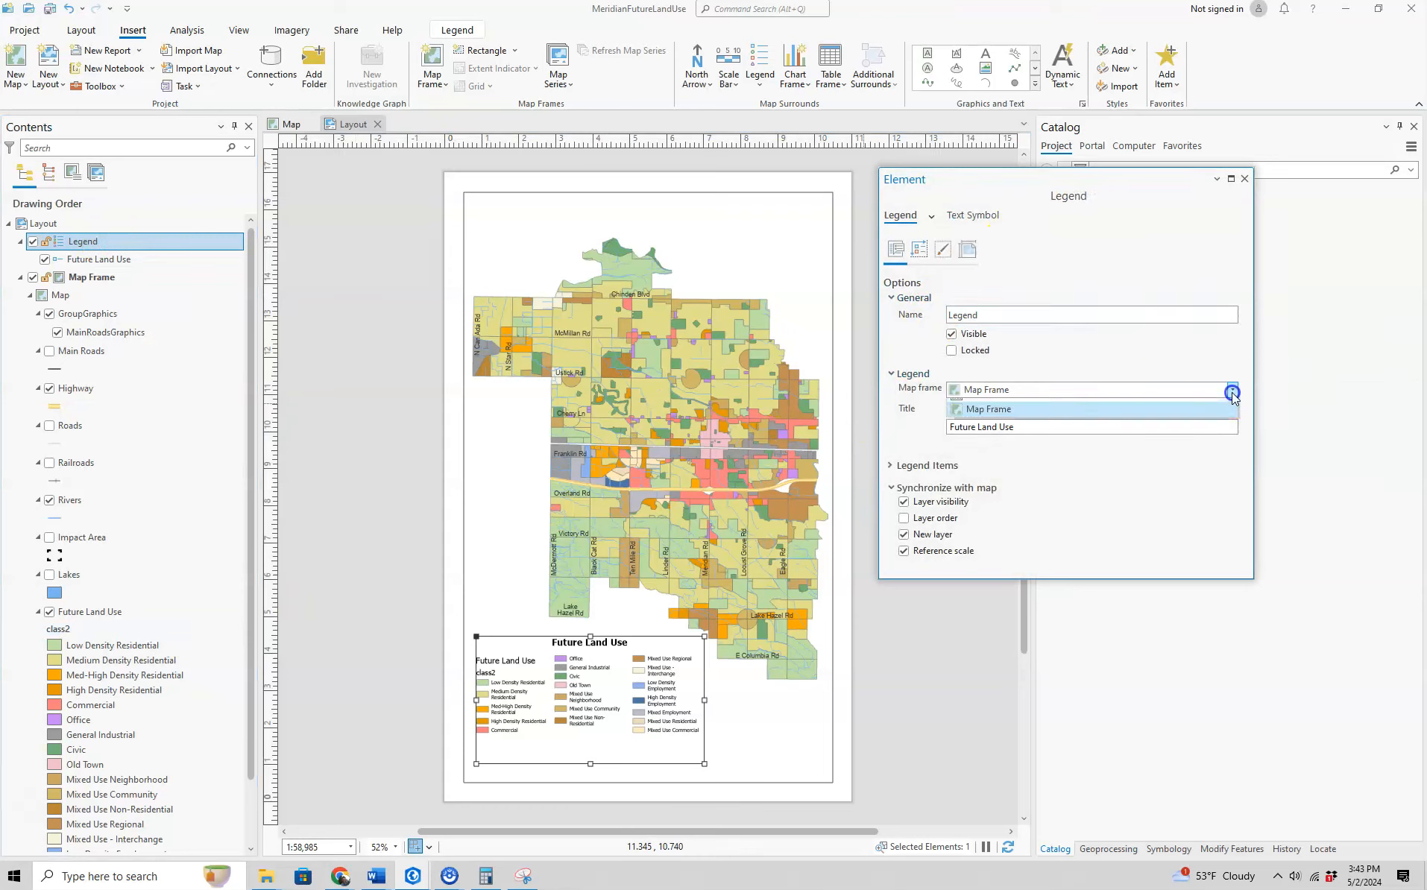
pyautogui.click(1231, 390)
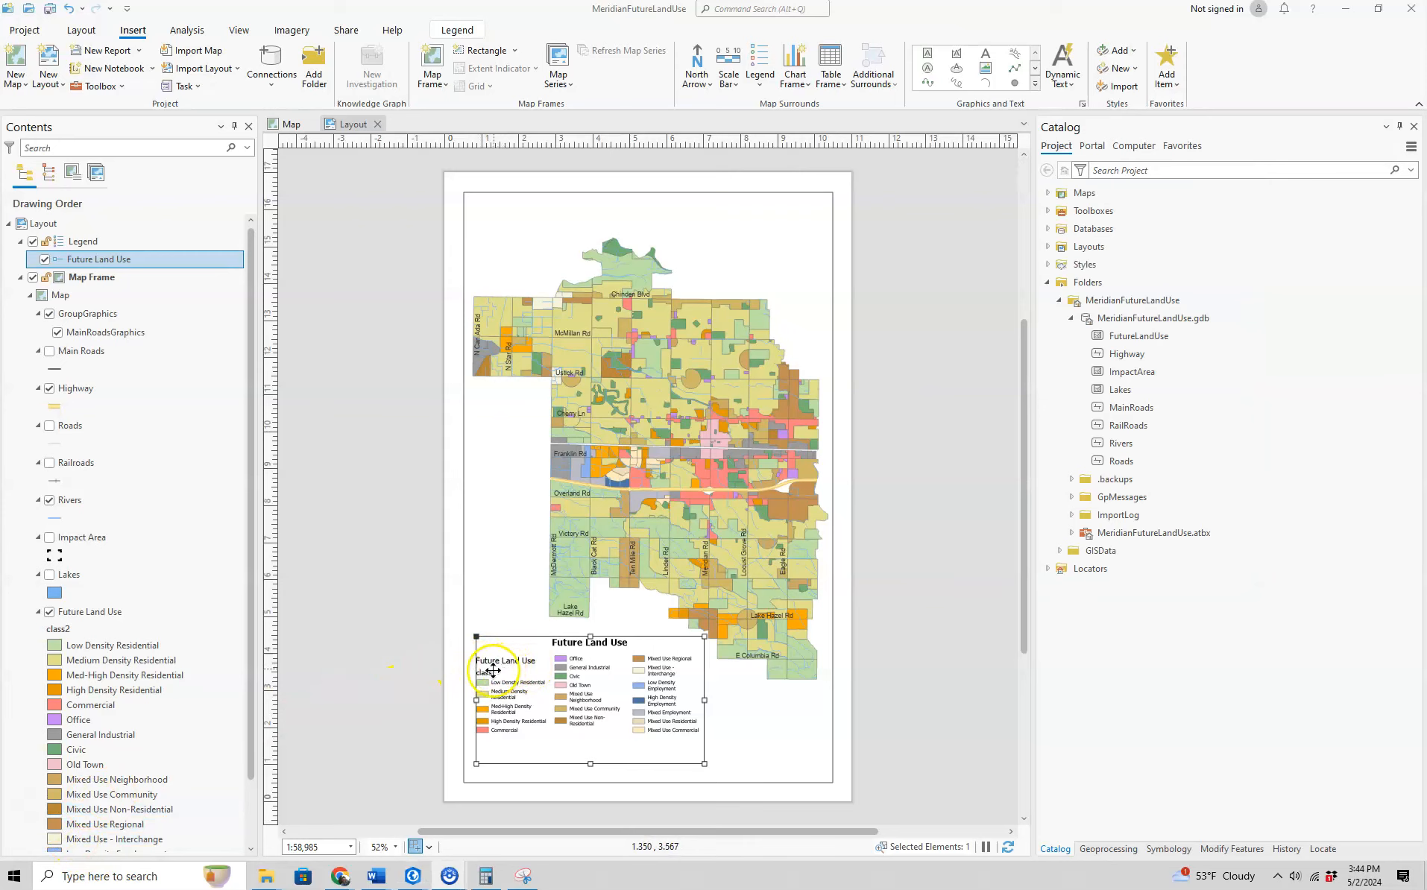
# - Hide the layer name and headings for the legend's Future Land Use item
pyautogui.rightClick(140, 260)
pyautogui.click(146, 263)
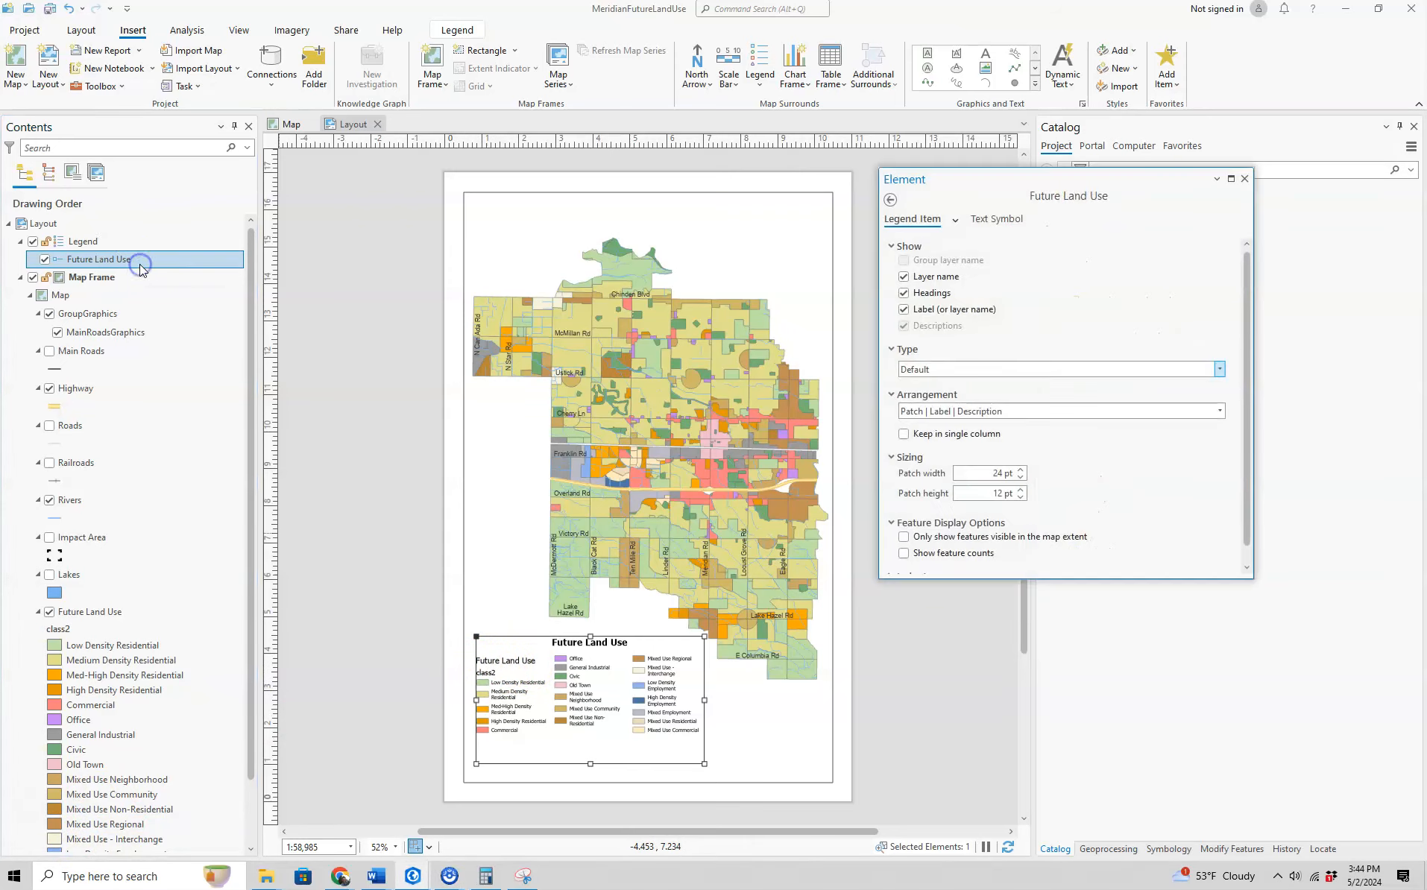
pyautogui.click(905, 278)
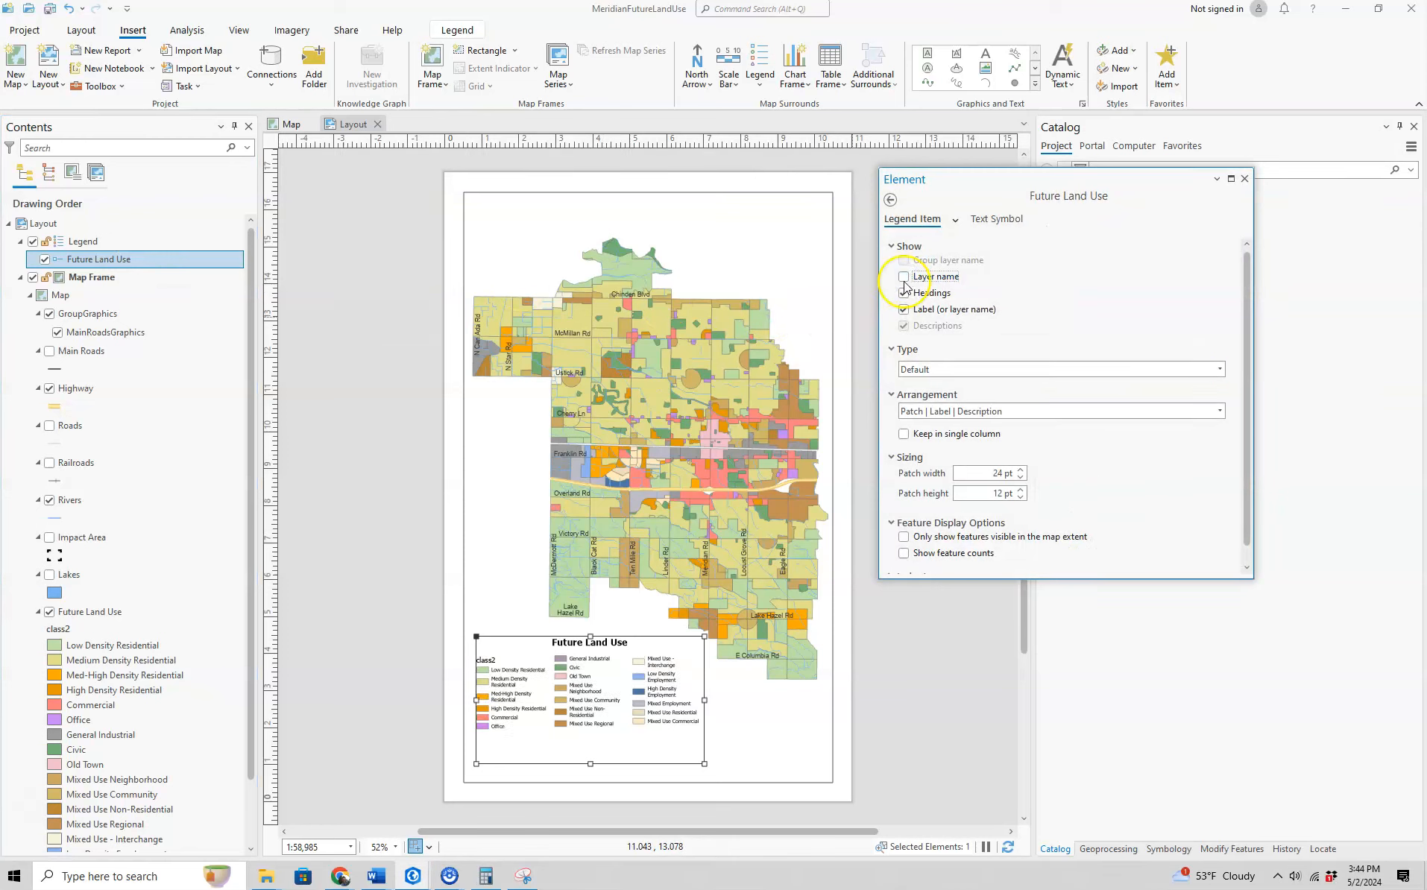
pyautogui.click(903, 294)
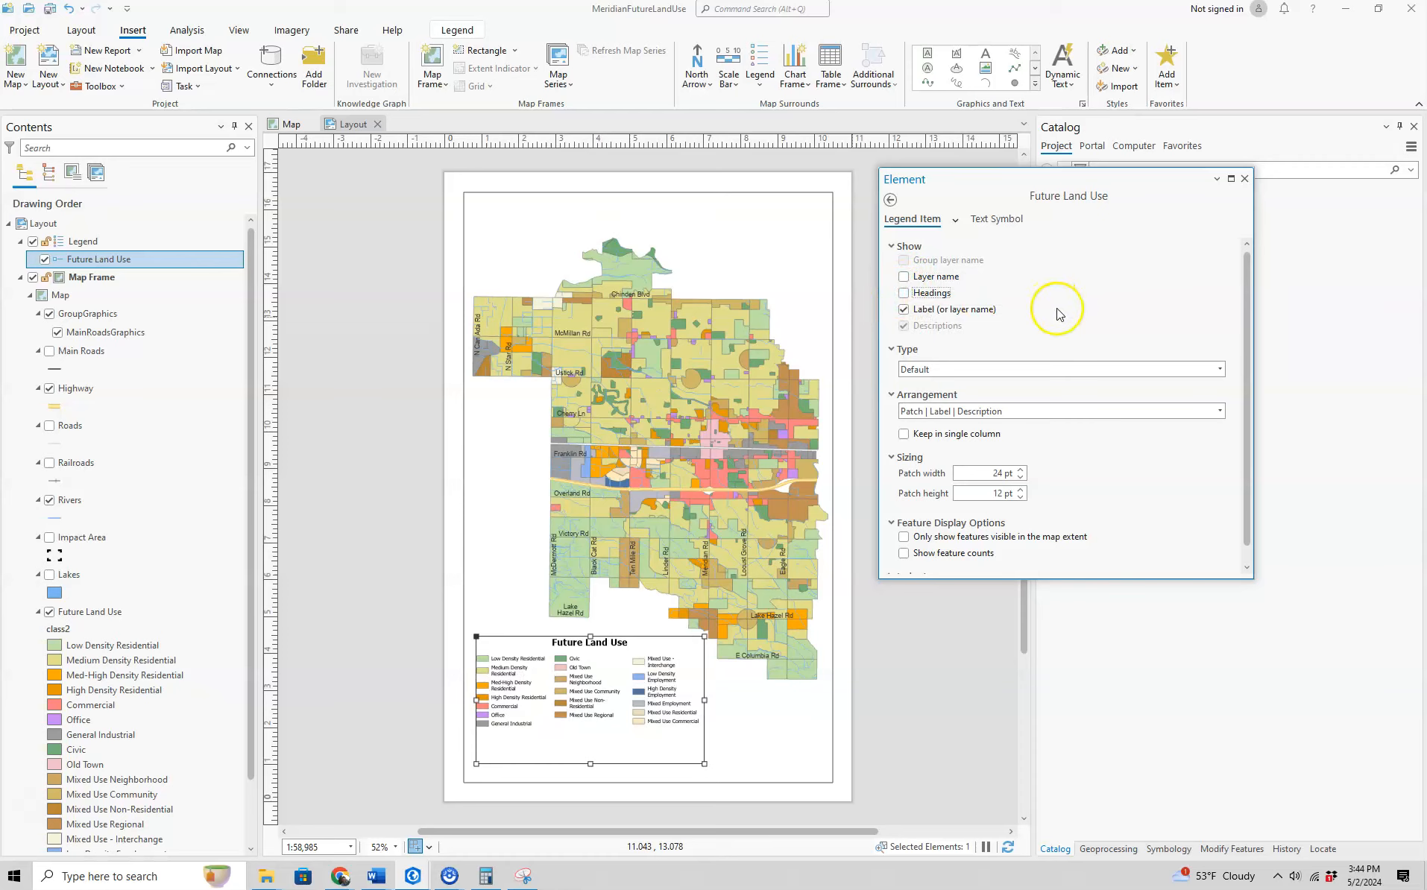
# - Try the Horizontal type for the Future Land Use legend item and switch it back to Default
pyautogui.click(1220, 370)
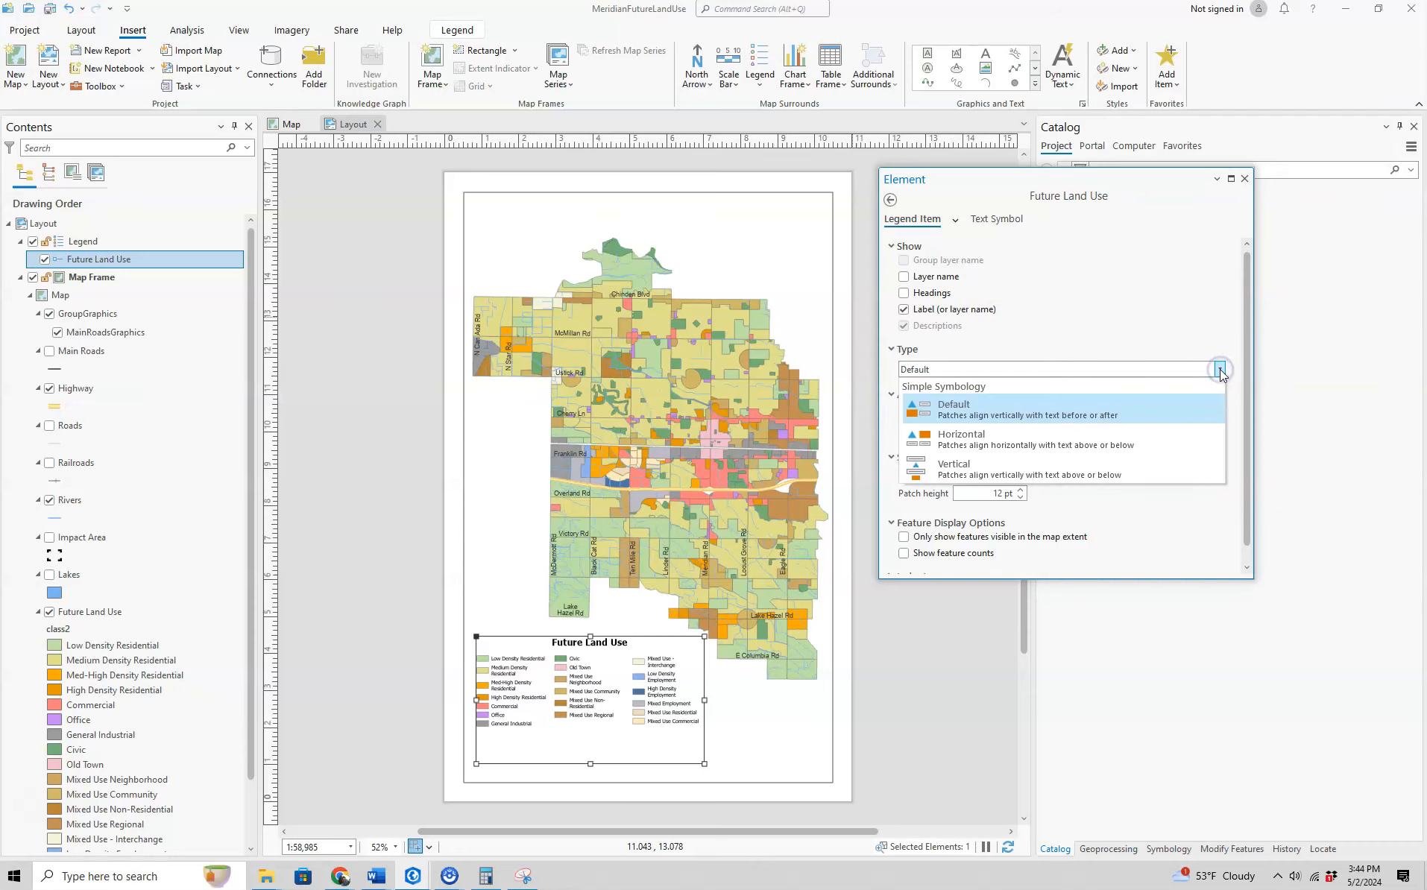
pyautogui.click(1167, 441)
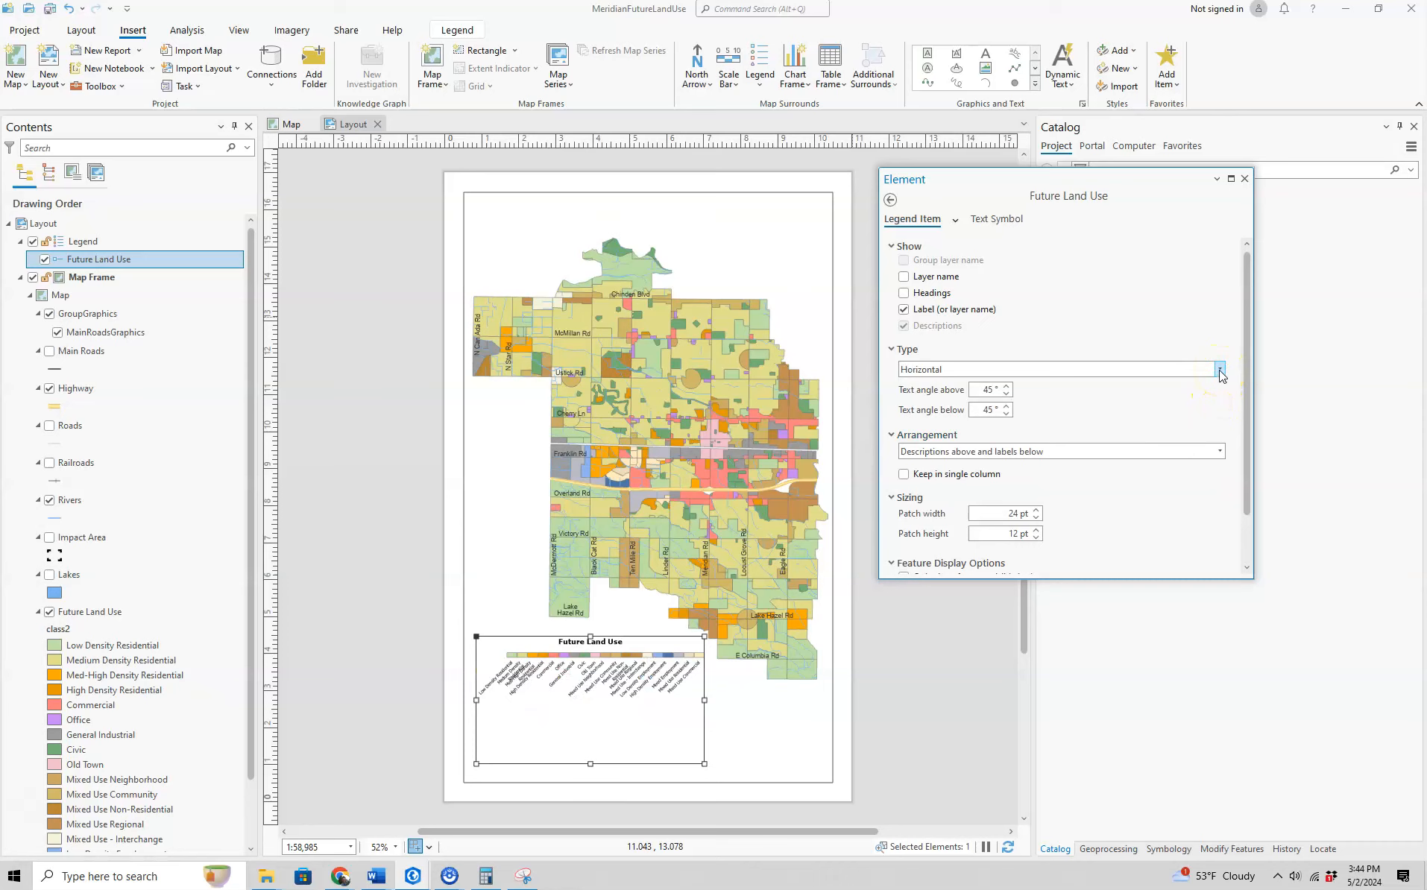
pyautogui.click(1220, 371)
pyautogui.click(1178, 410)
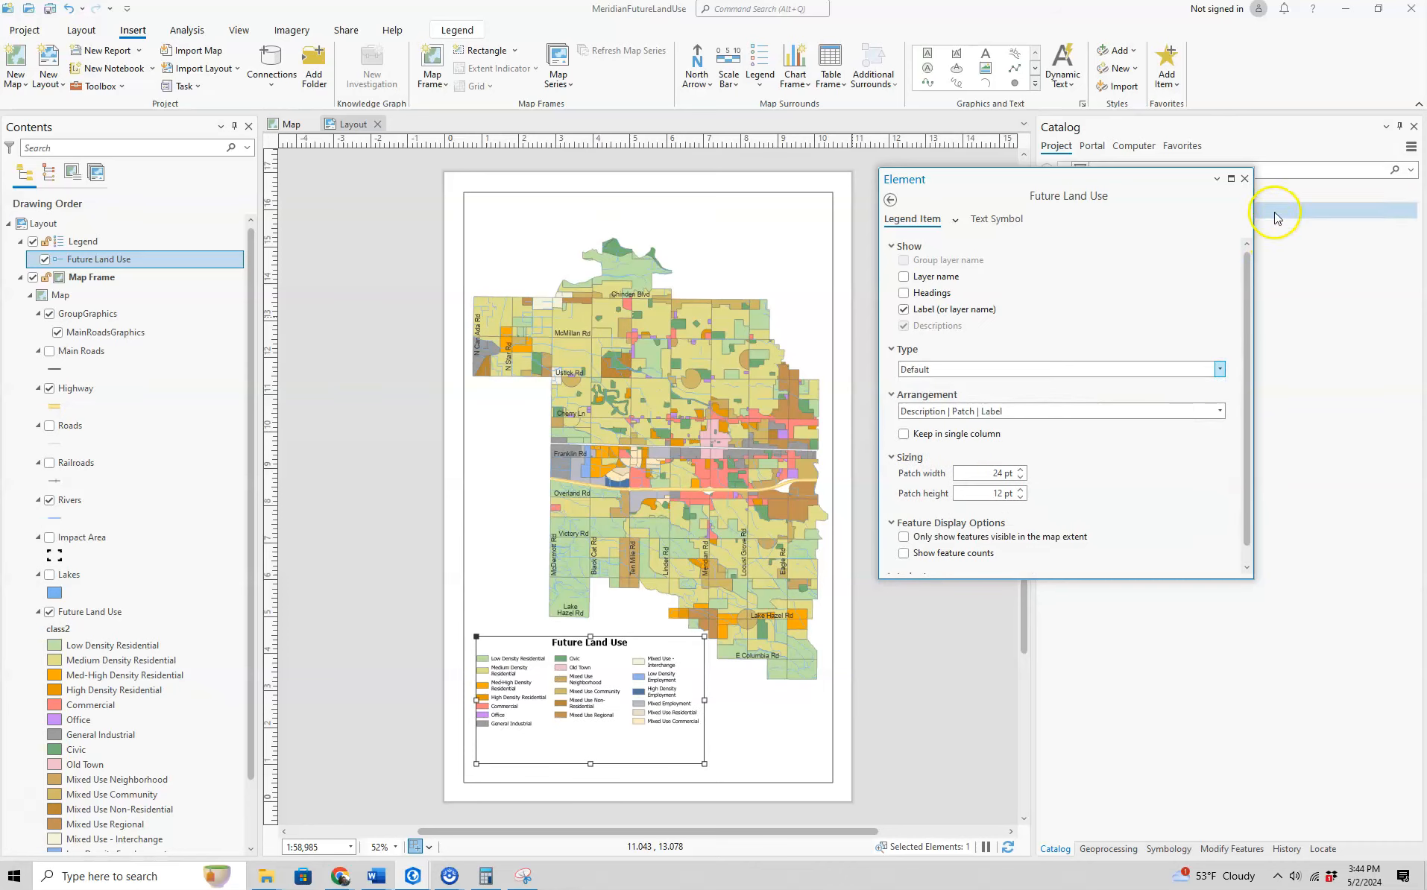
# - Close the legend item's properties and move the legend slightly down and to the right on the page
pyautogui.click(1245, 179)
pyautogui.click(394, 579)
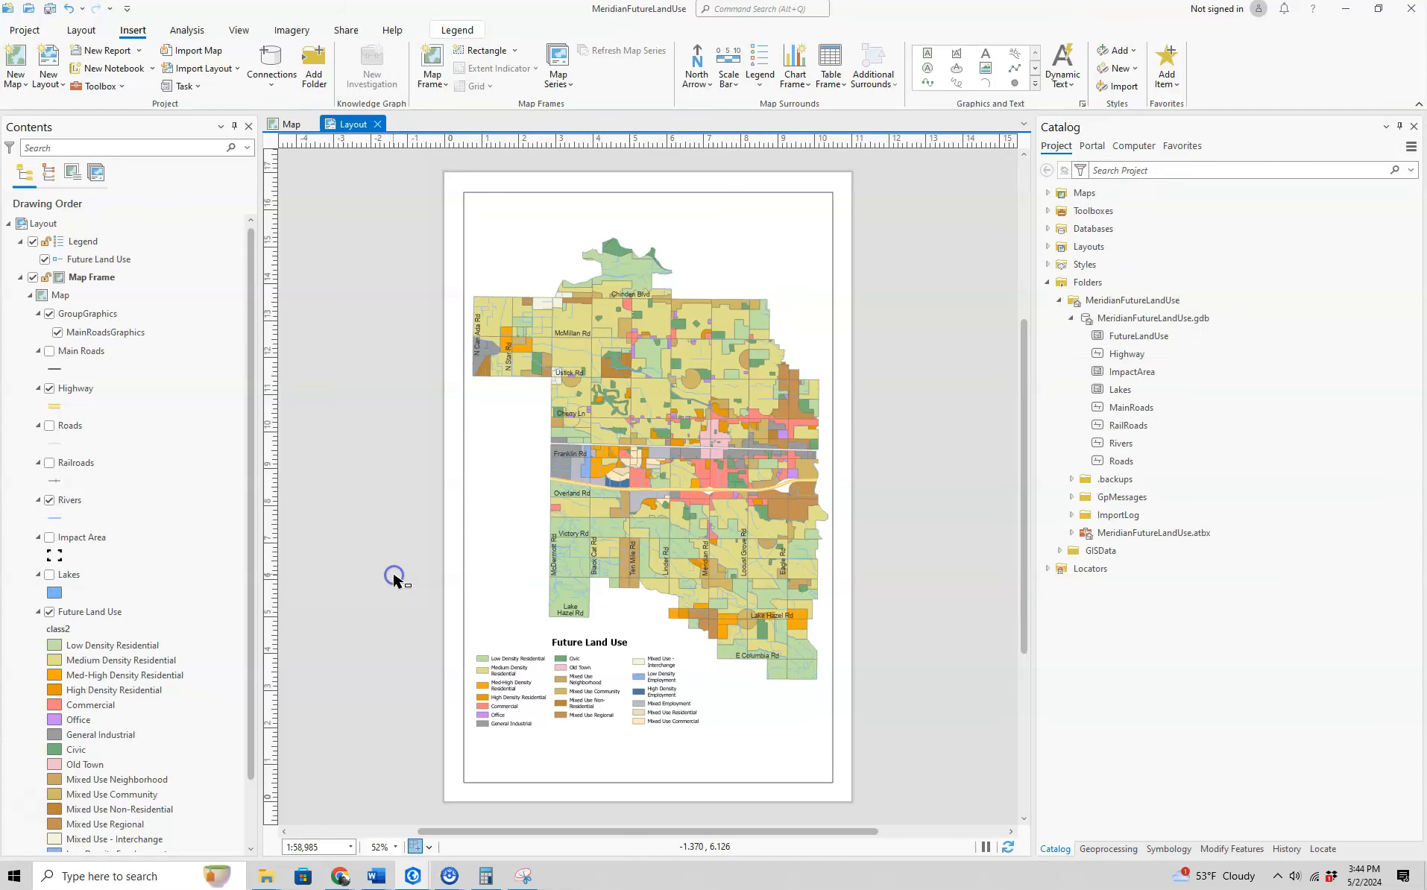
pyautogui.click(571, 675)
pyautogui.moveTo(571, 675); pyautogui.dragTo(580, 686)
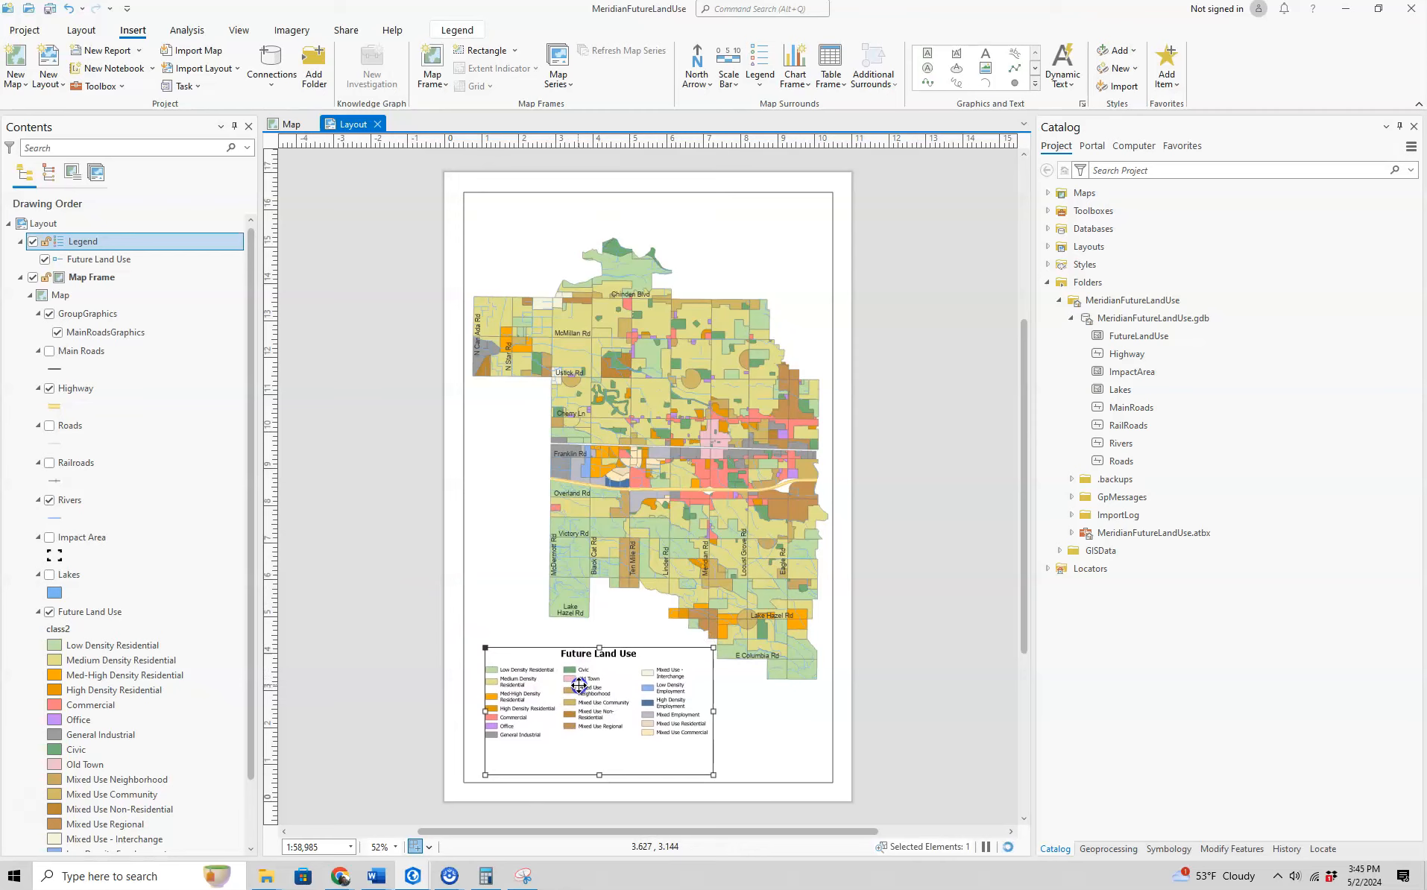
# - Turn on the Main Roads, Railroads, Impact Area and Lakes layers in the map frame
pyautogui.click(422, 661)
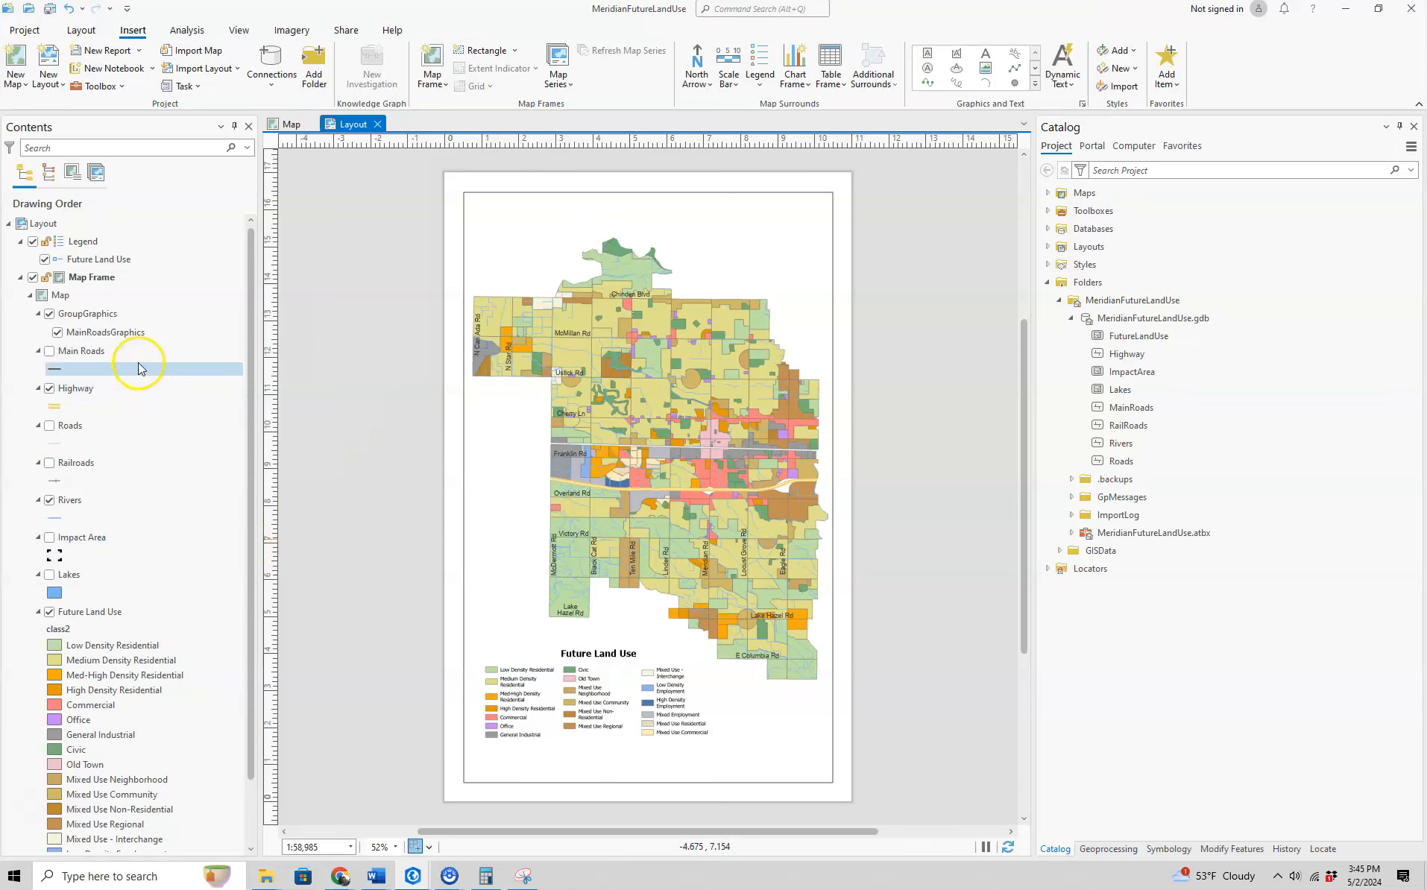
pyautogui.click(50, 351)
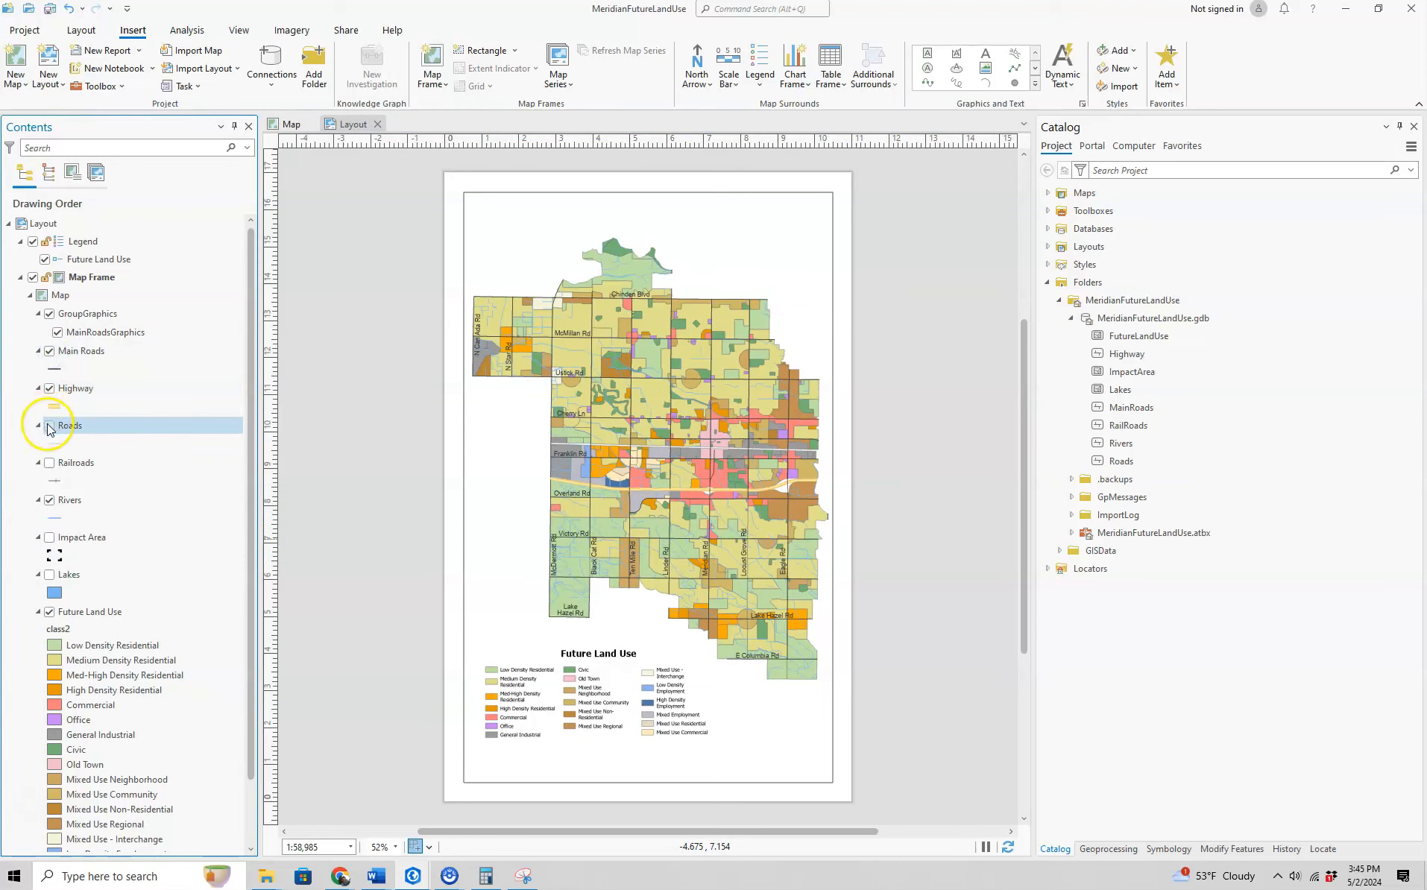
pyautogui.click(49, 463)
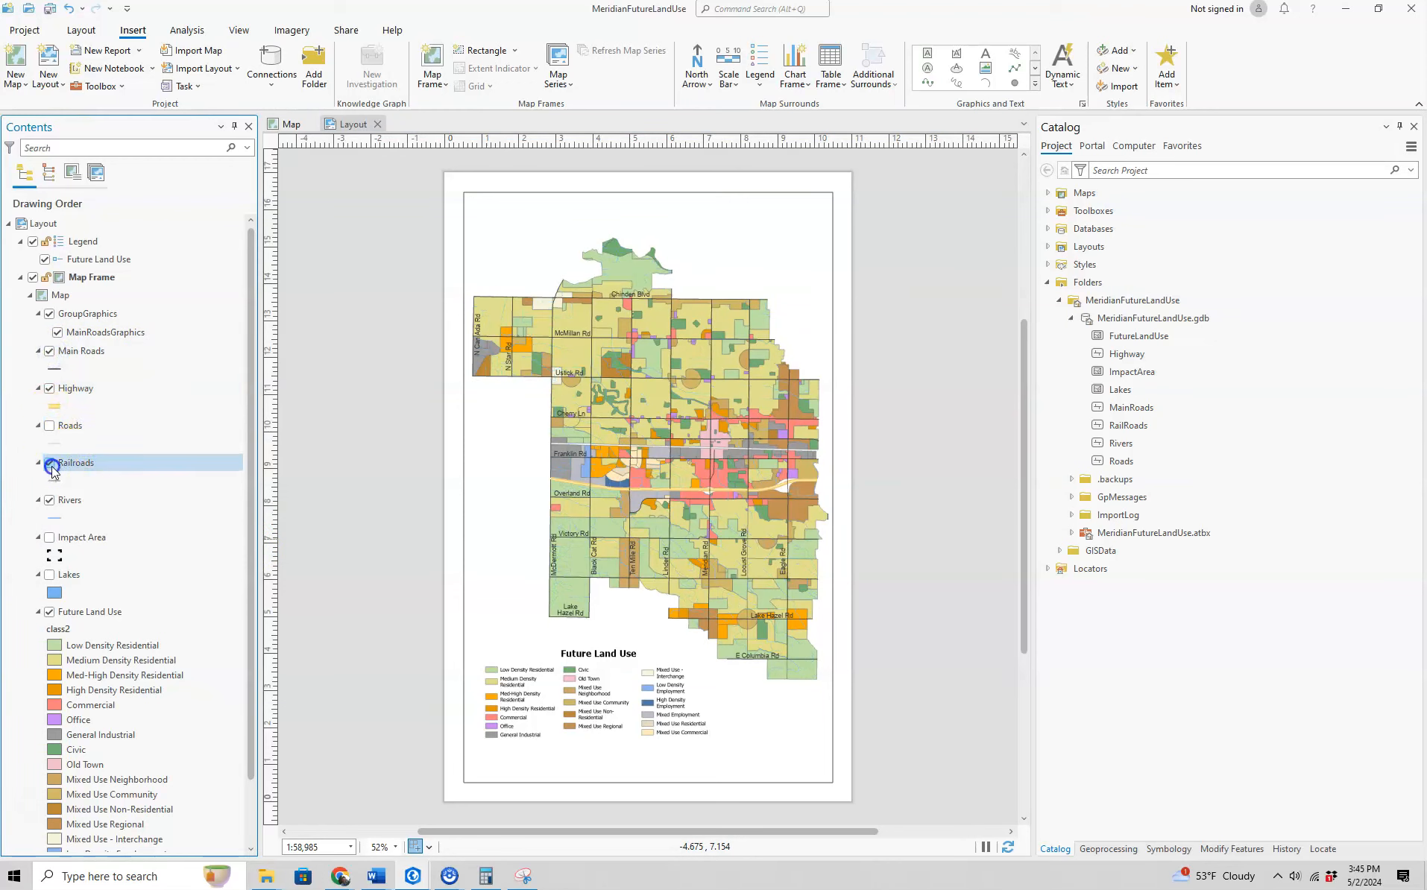
pyautogui.click(49, 538)
pyautogui.click(49, 575)
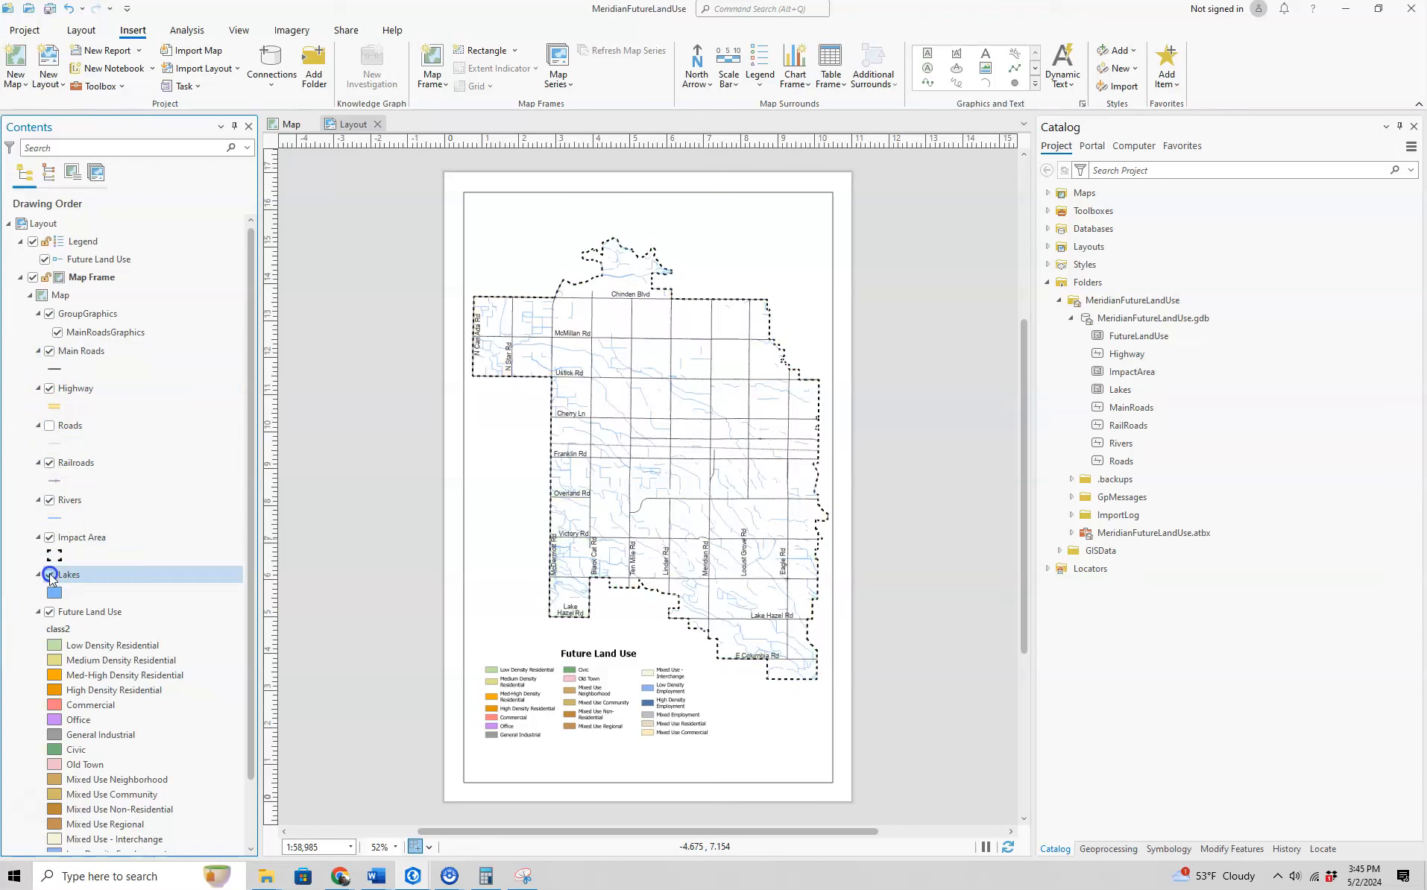
# - Insert a Legend 4 legend for only Main Roads, Highway, Railroads, Rivers, Impact Area and Lakes in the blank area along the map's west side
pyautogui.click(126, 357)
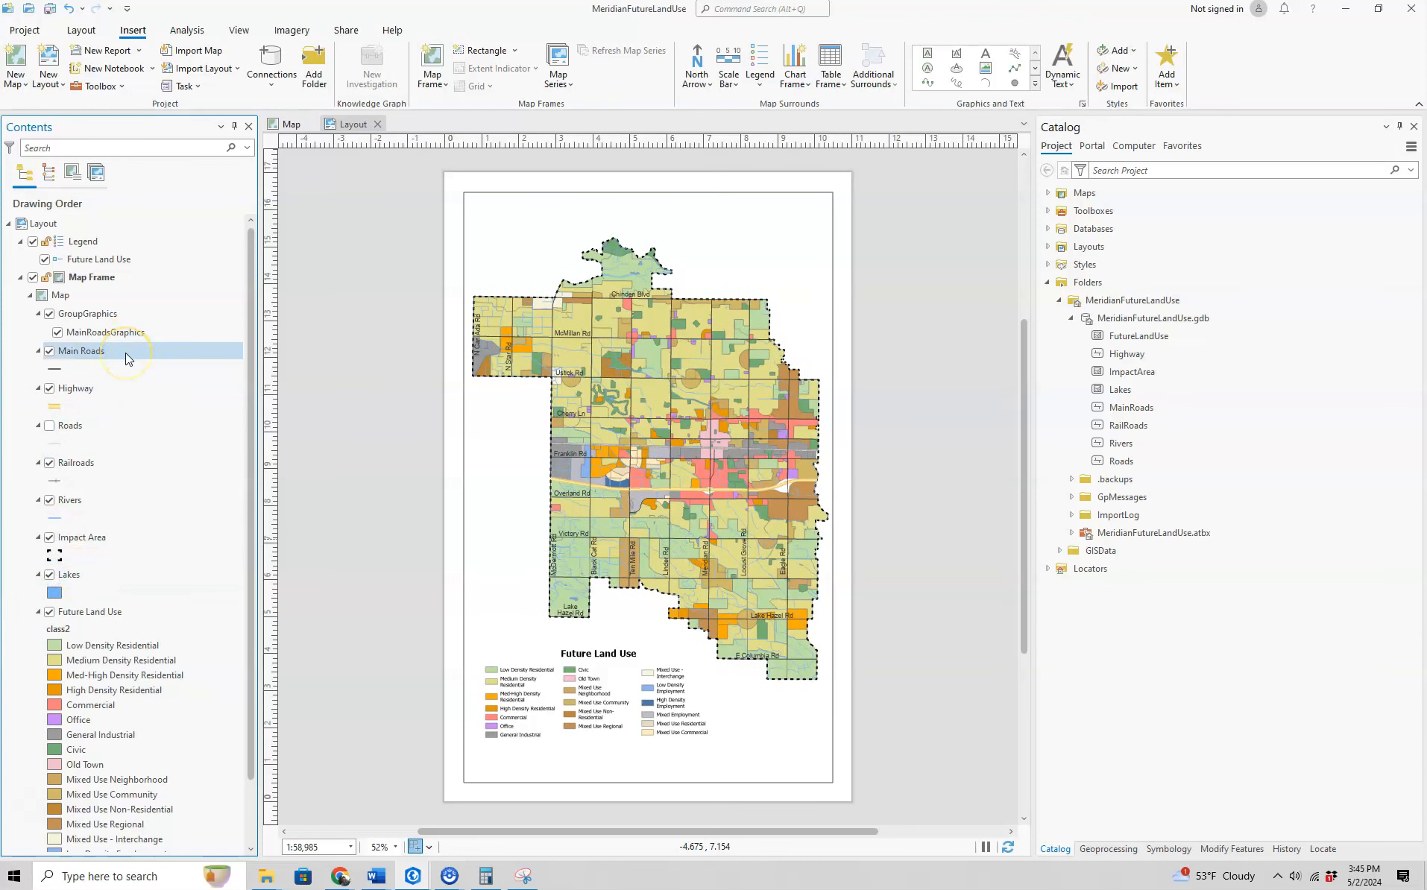
pyautogui.keyDown('ctrl'); pyautogui.click(124, 394); pyautogui.keyUp('ctrl')
pyautogui.keyDown('ctrl'); pyautogui.click(118, 463); pyautogui.keyUp('ctrl')
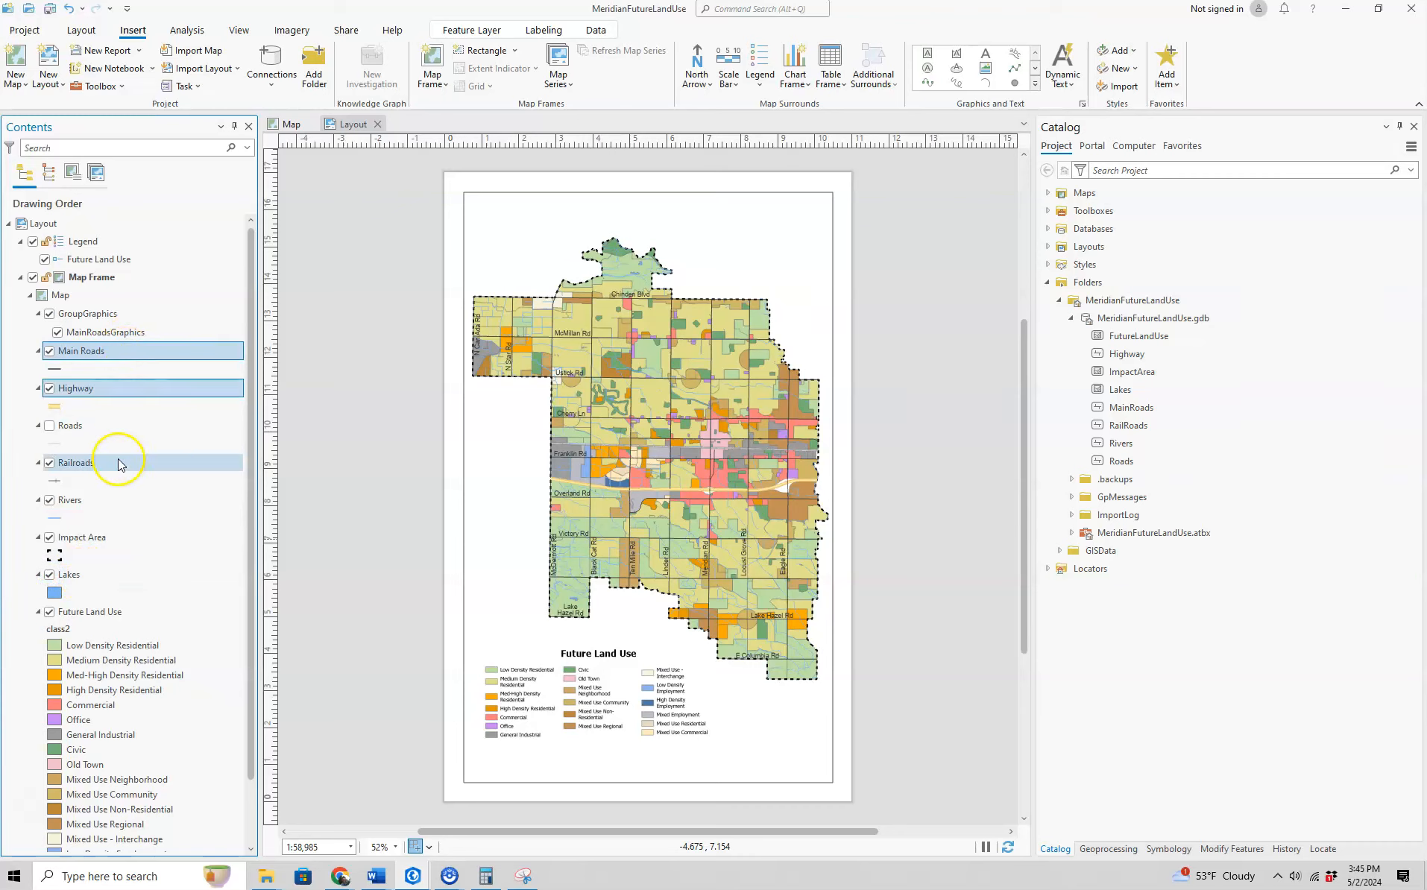
pyautogui.keyDown('ctrl'); pyautogui.click(123, 502); pyautogui.keyUp('ctrl')
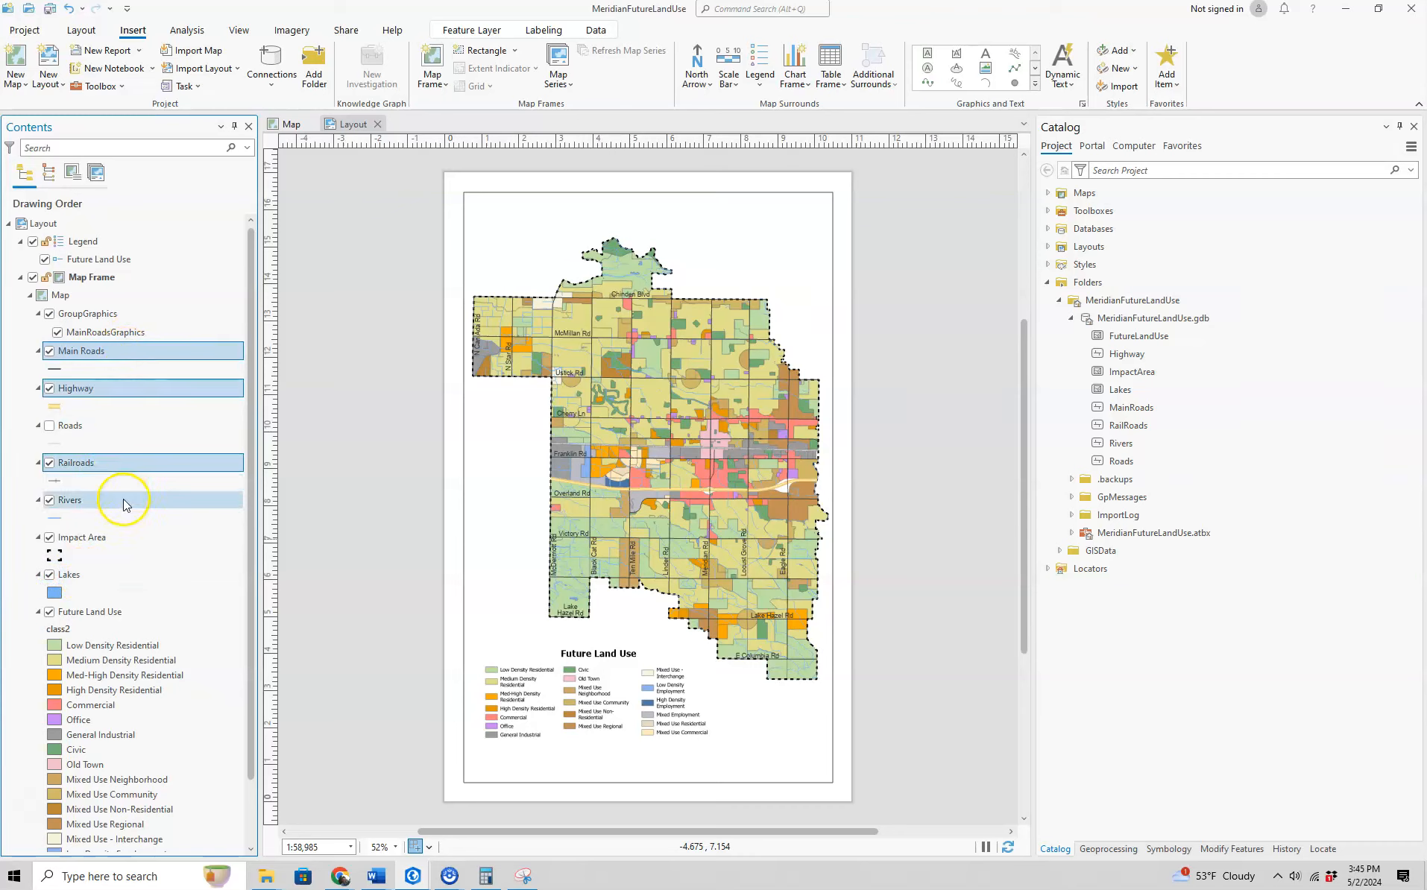
pyautogui.keyDown('ctrl'); pyautogui.click(124, 537); pyautogui.keyUp('ctrl')
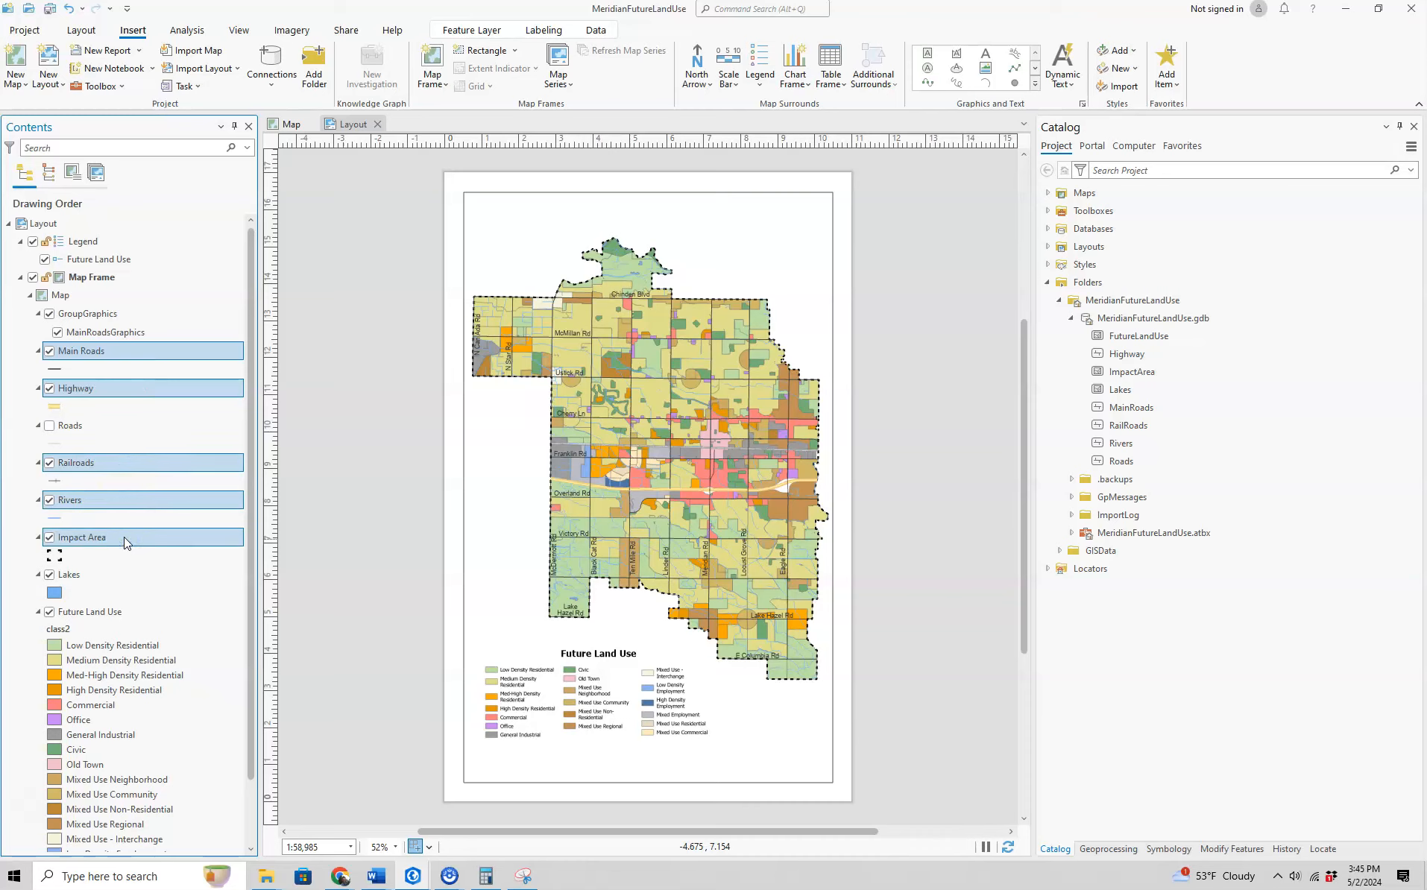
pyautogui.keyDown('ctrl'); pyautogui.click(116, 575); pyautogui.keyUp('ctrl')
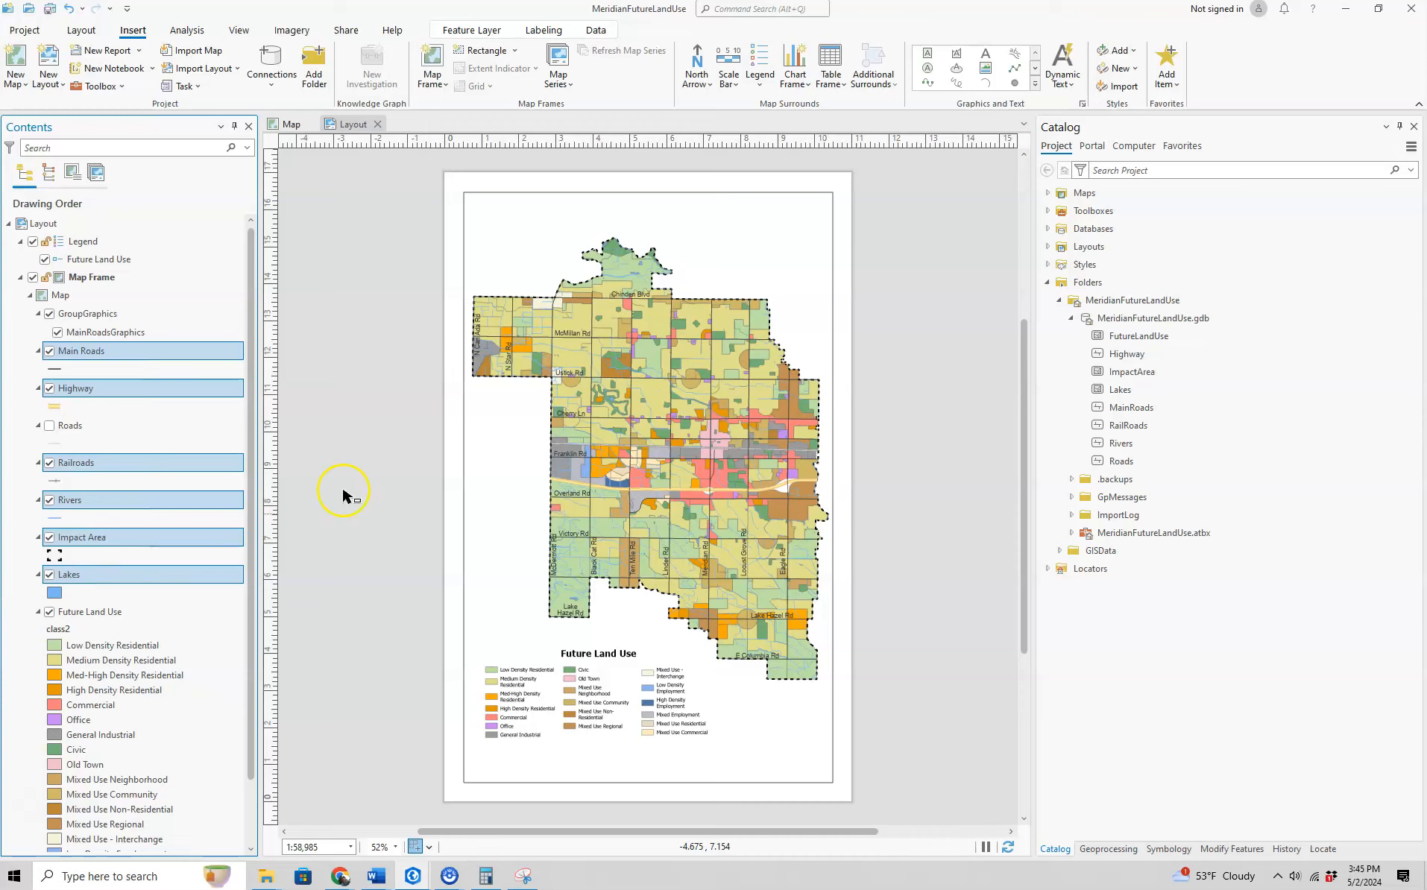
pyautogui.click(762, 84)
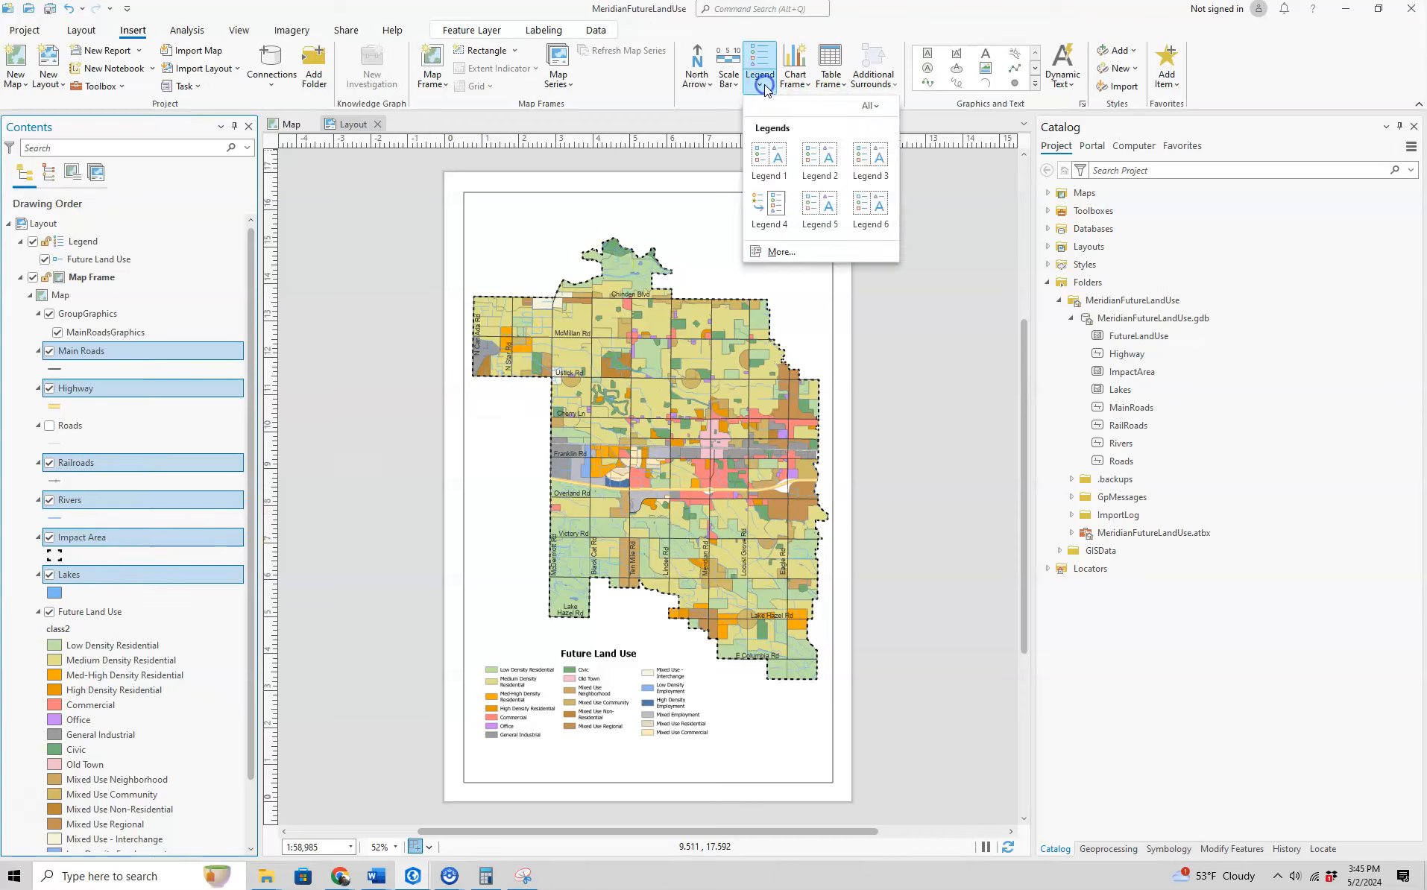
pyautogui.click(776, 203)
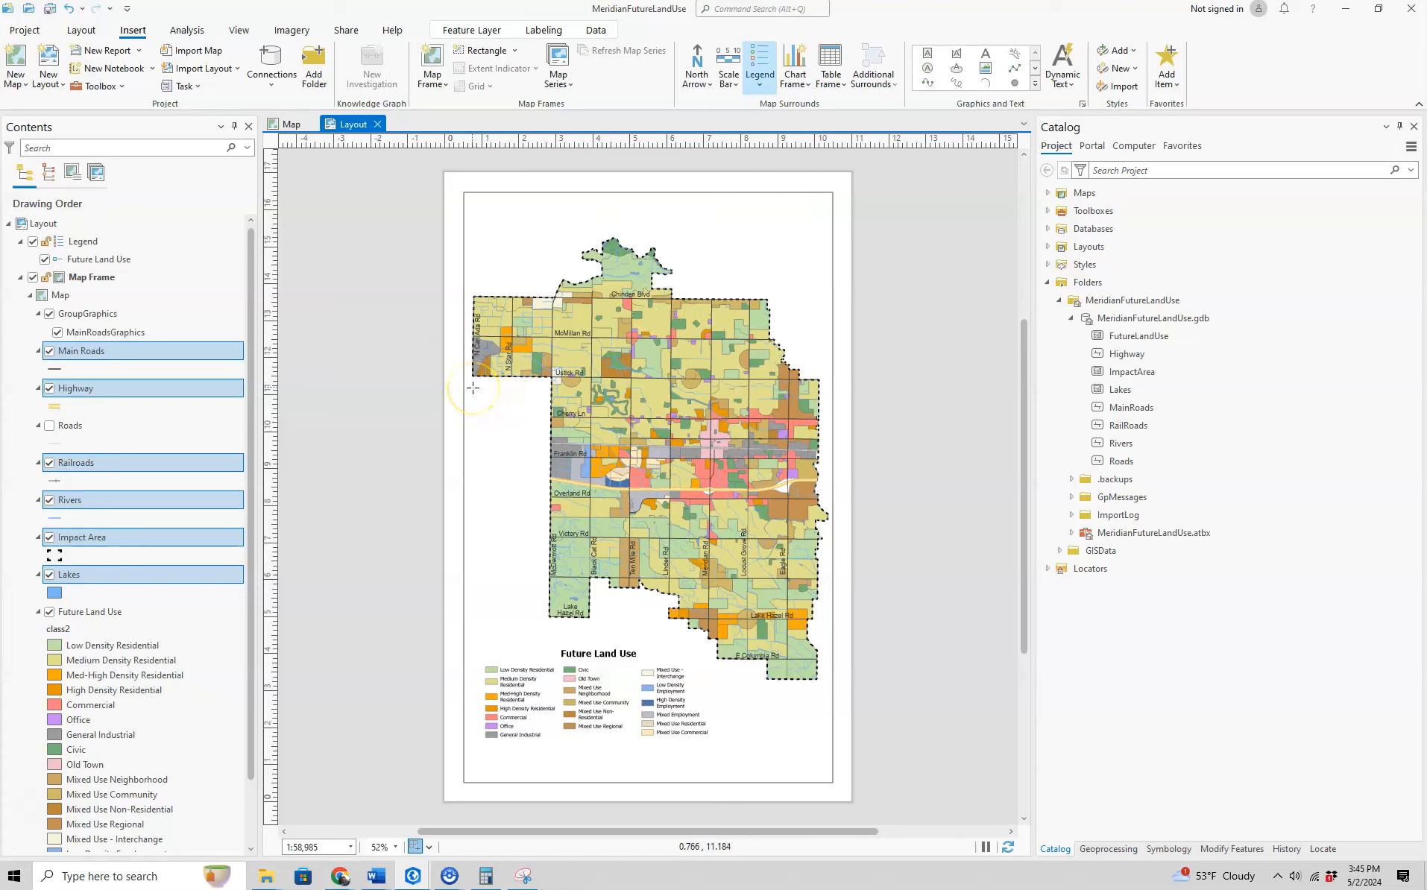
pyautogui.moveTo(475, 391); pyautogui.dragTo(538, 502)
pyautogui.moveTo(544, 570); pyautogui.dragTo(542, 619)
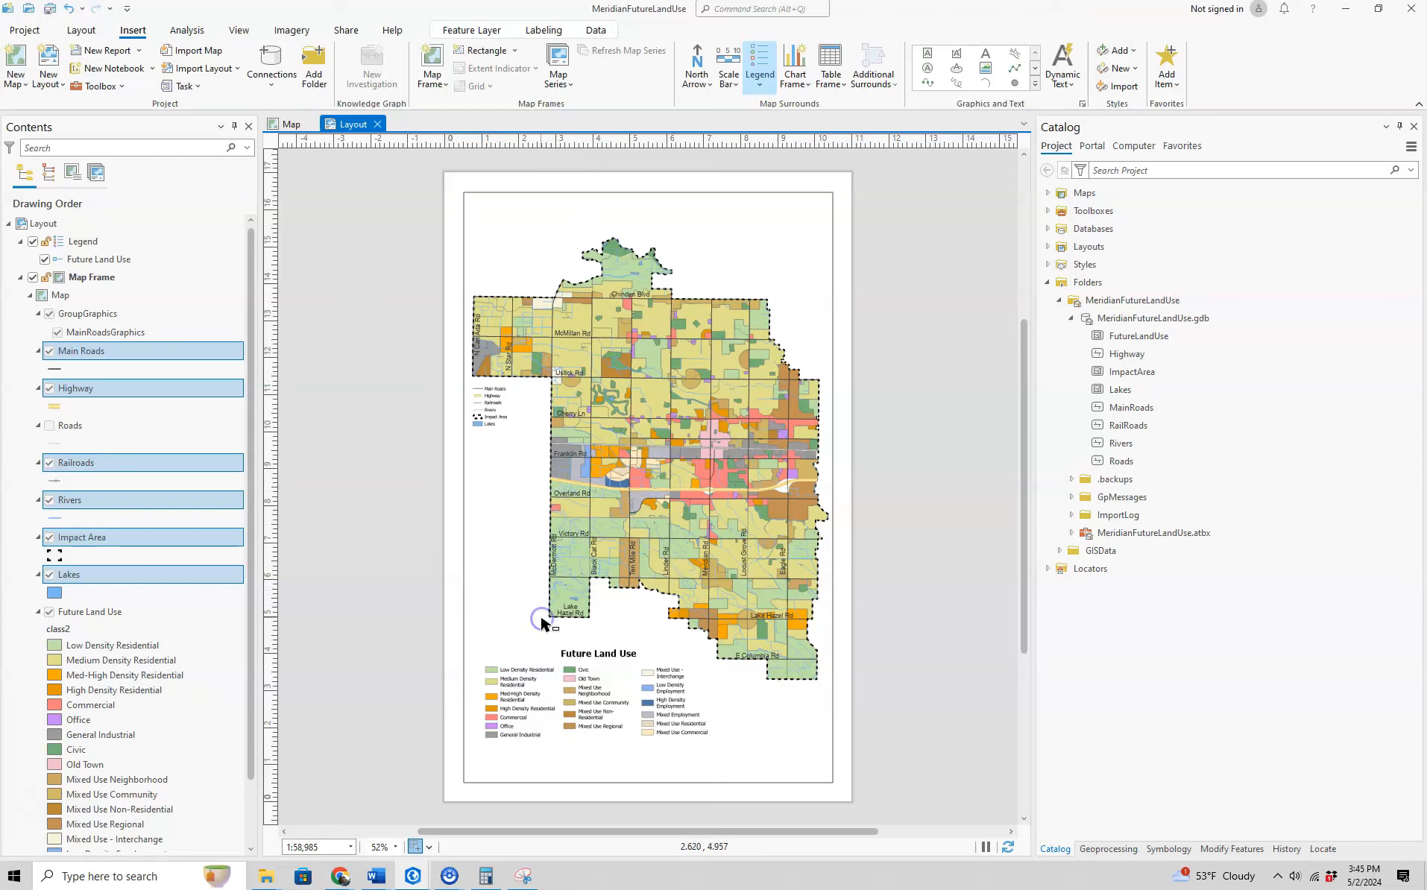
pyautogui.click(378, 446)
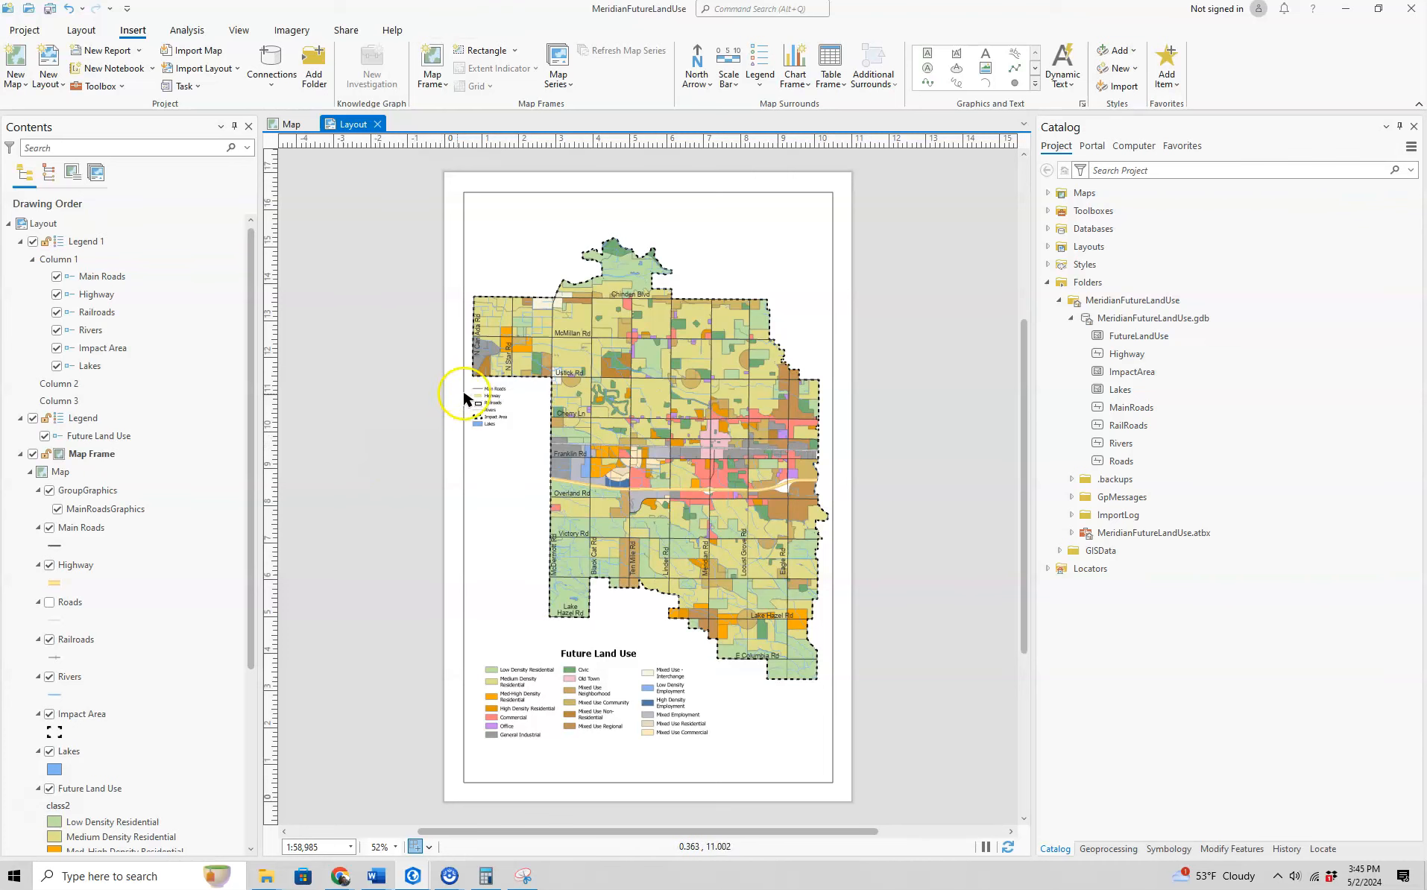
# - Set the text size of the new roads and water legend to 26 pt, apply it and close the element properties
pyautogui.scroll(3, 475, 398)
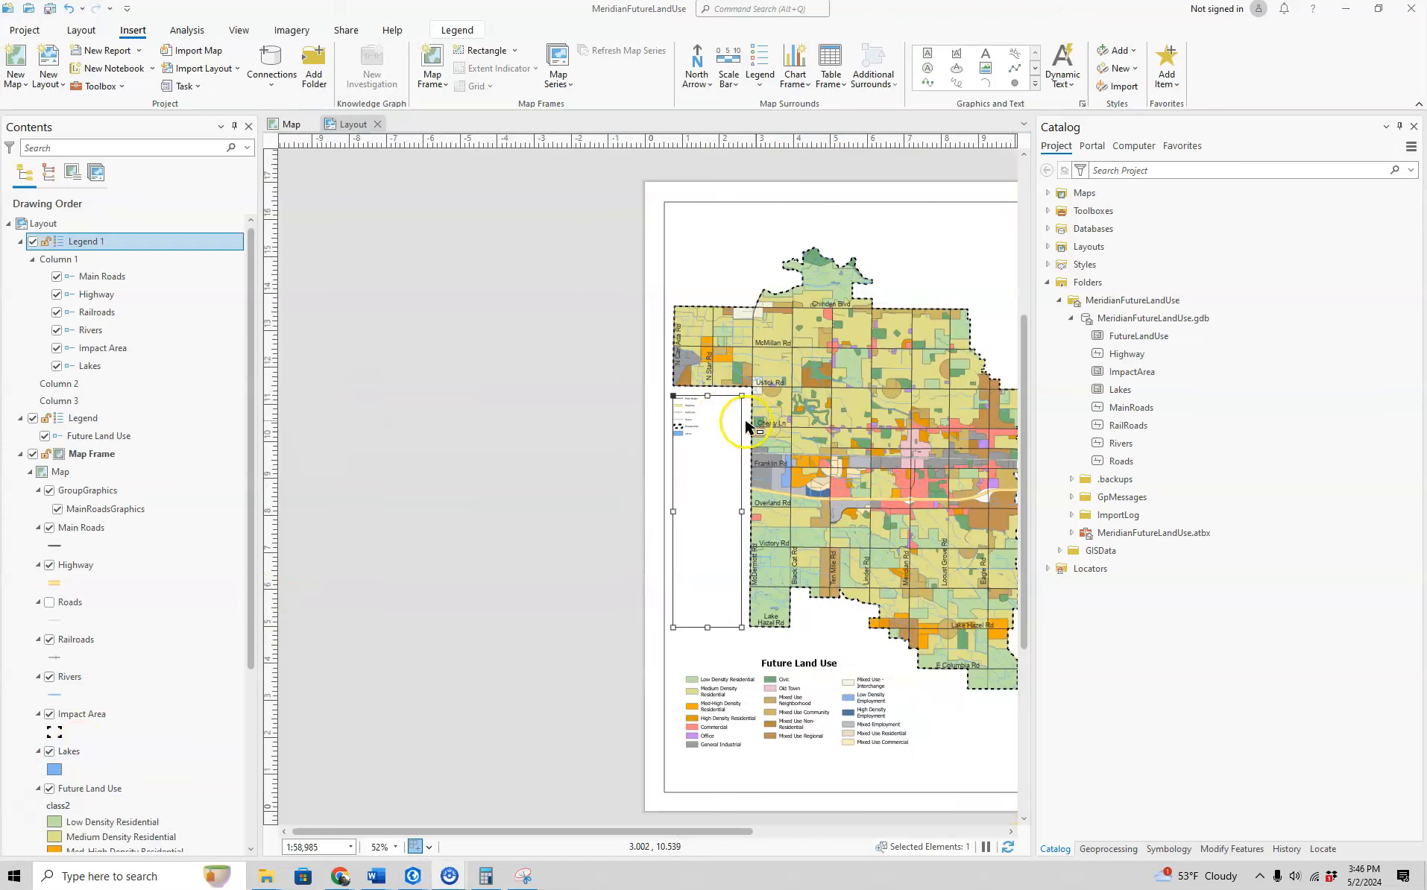
pyautogui.click(722, 418)
pyautogui.scroll(3, 722, 418)
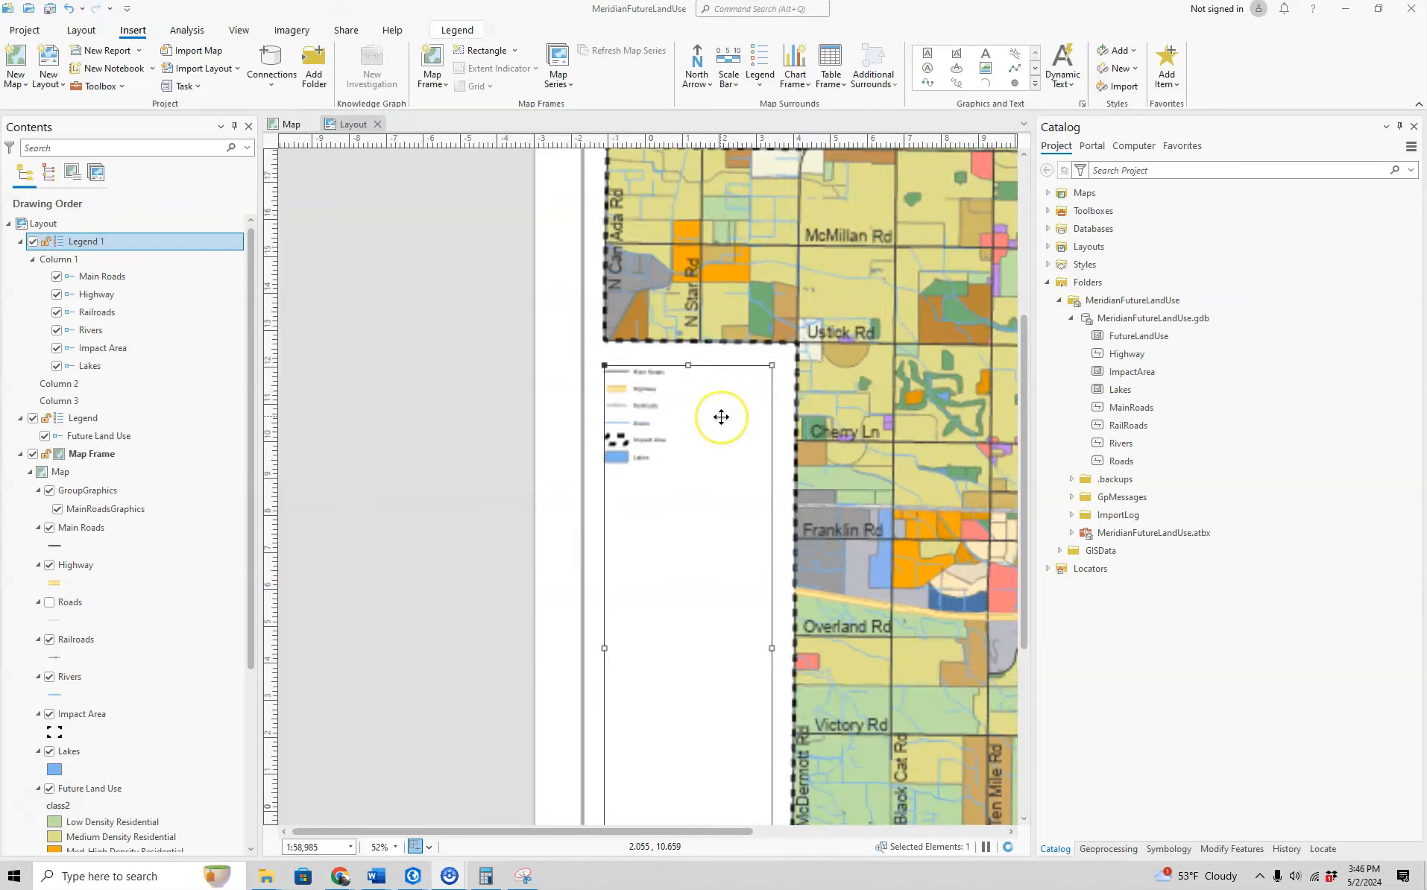
pyautogui.scroll(2, 691, 415)
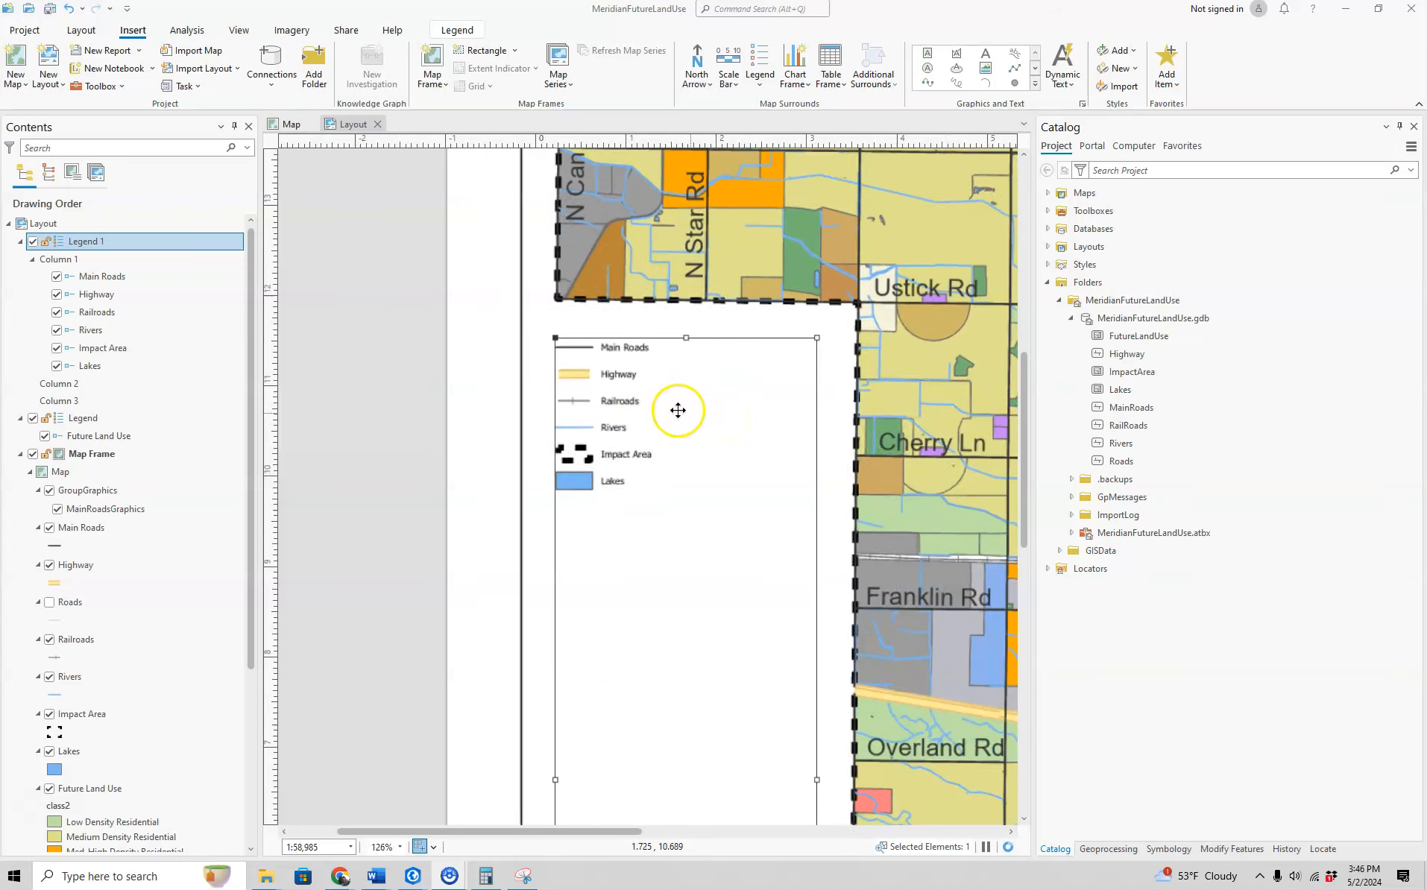
pyautogui.rightClick(148, 243)
pyautogui.click(186, 644)
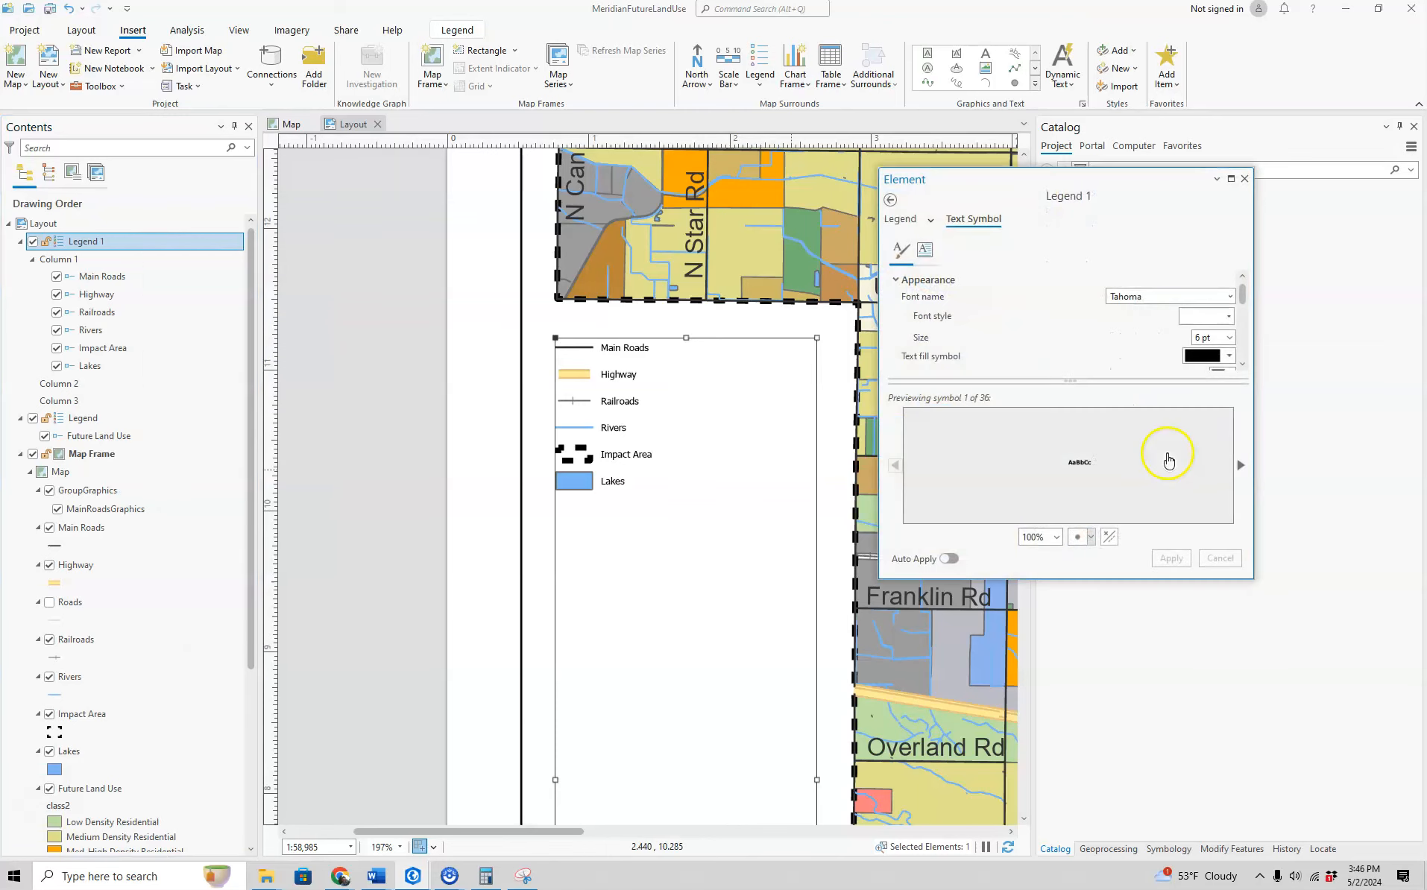
pyautogui.click(1230, 296)
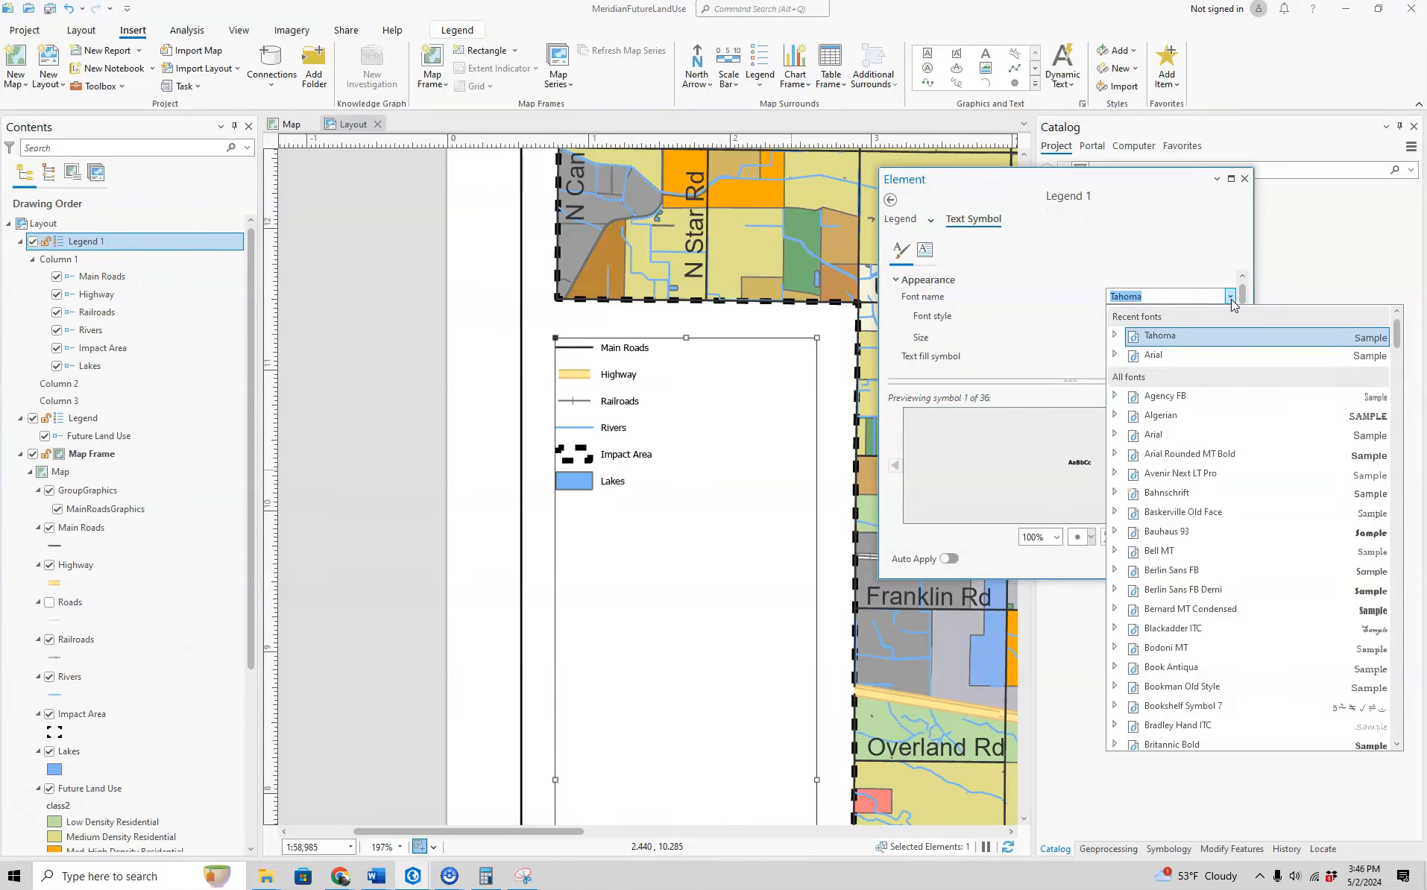
pyautogui.click(1230, 298)
pyautogui.click(1231, 339)
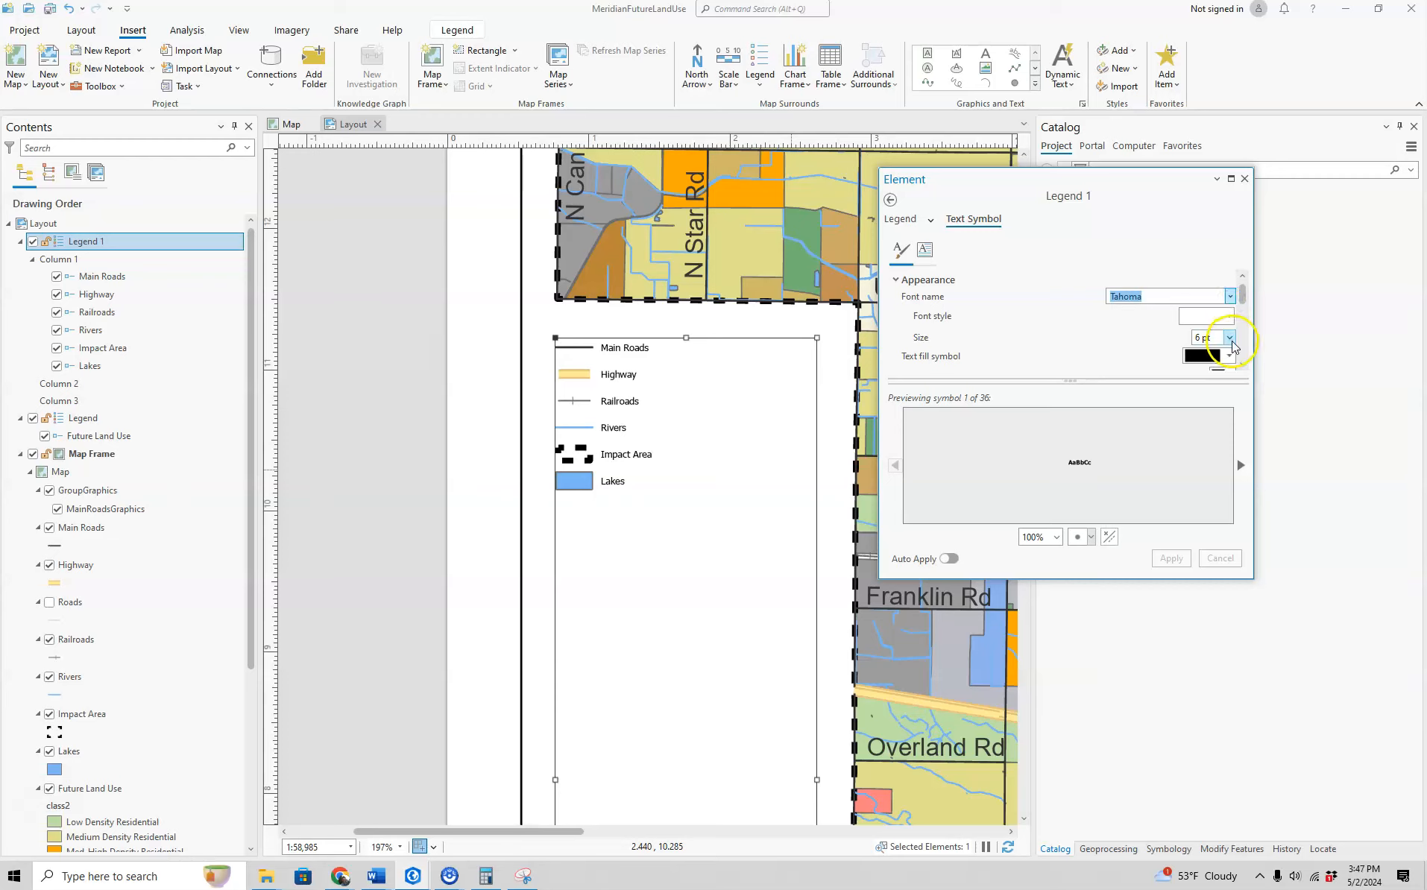
pyautogui.click(1230, 338)
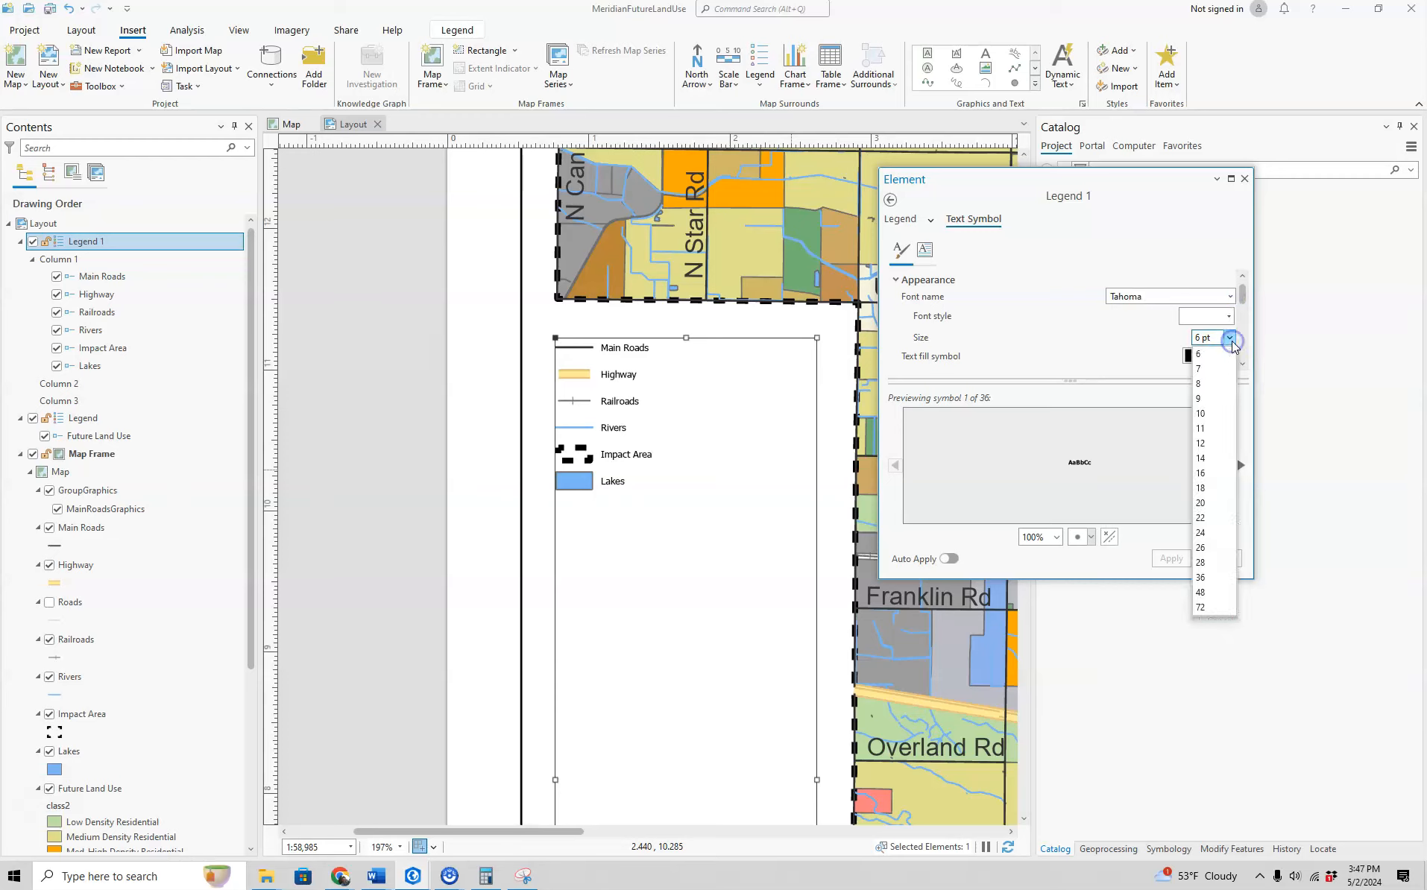
pyautogui.click(1213, 548)
pyautogui.click(1172, 558)
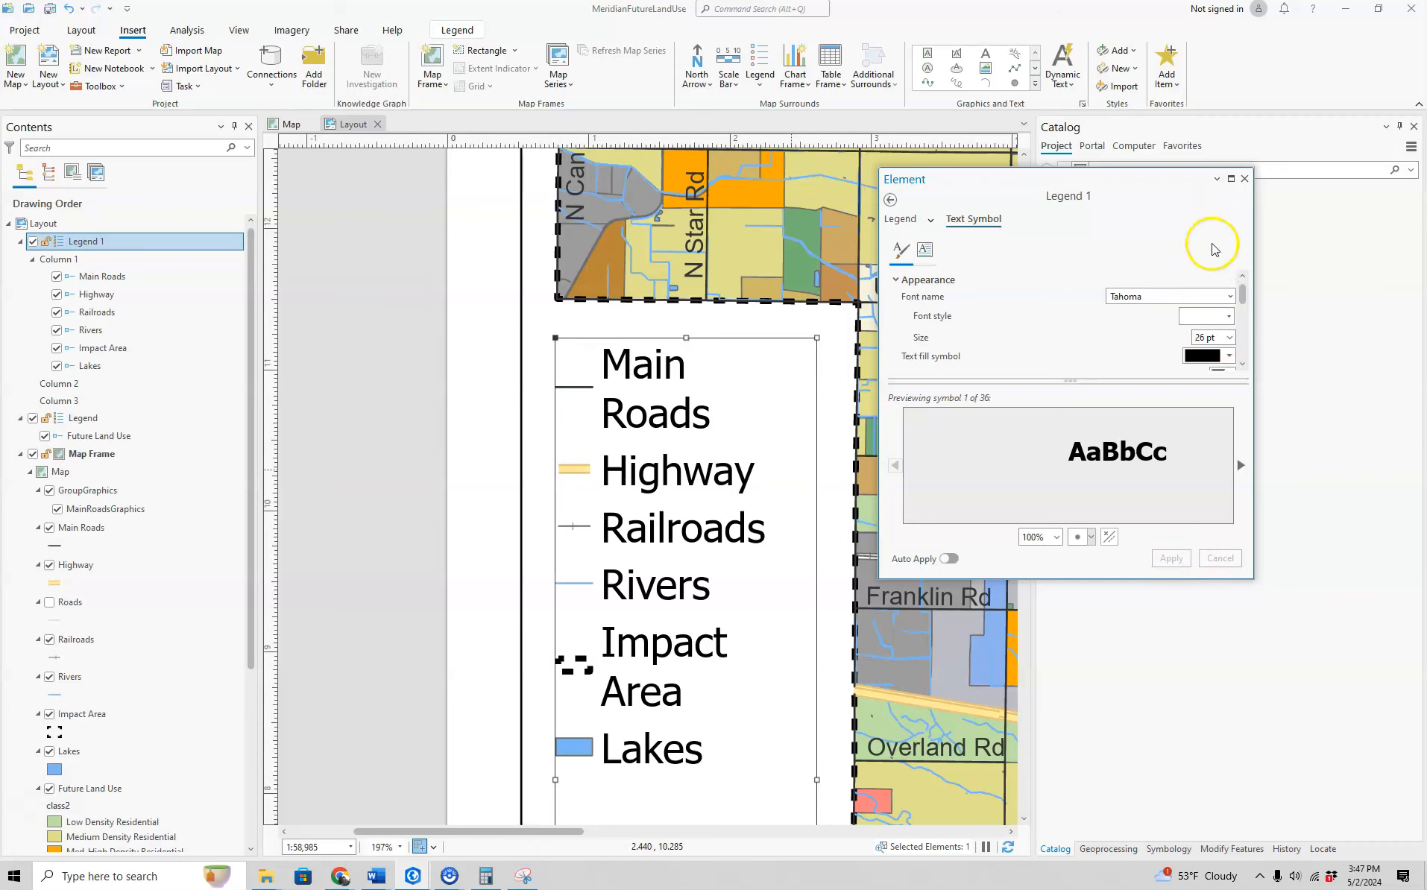
pyautogui.click(1247, 179)
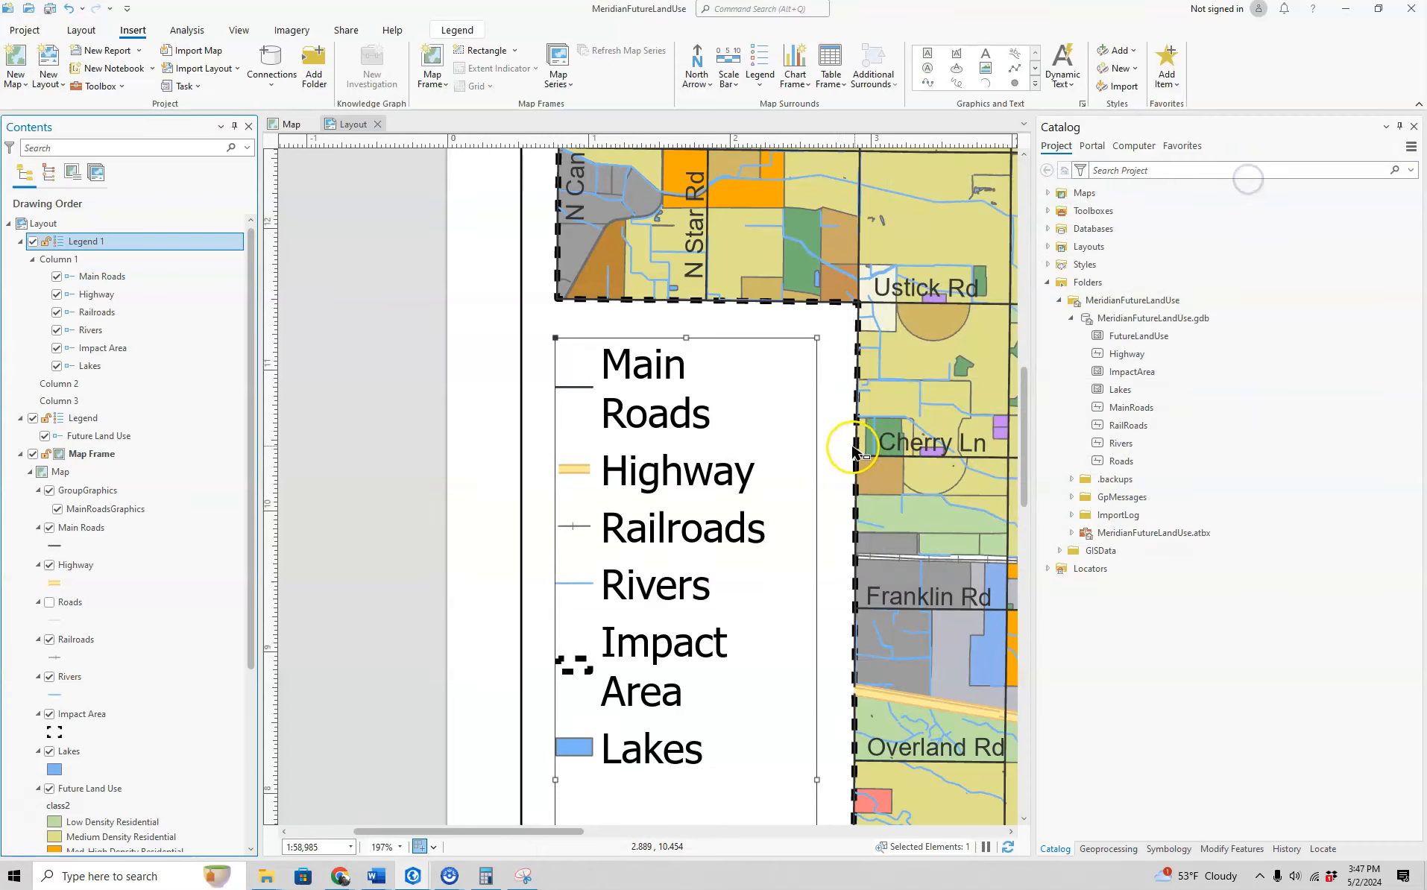
# - Open the properties of the Future Land Use legend item and set its patch width to 36 pt
pyautogui.scroll(-5, 850, 448)
pyautogui.scroll(-2, 852, 448)
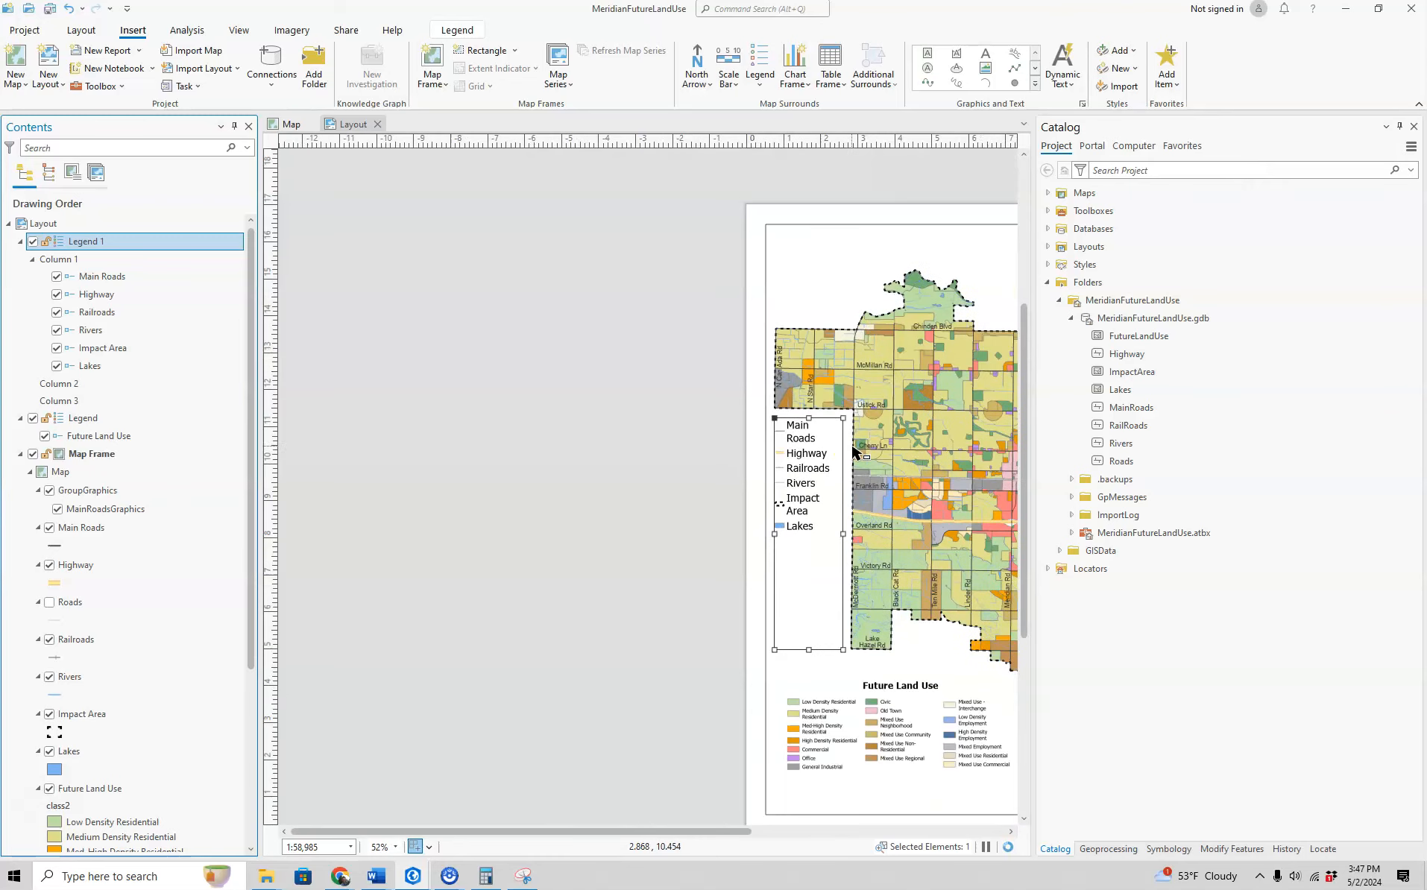
pyautogui.scroll(-2, 804, 354)
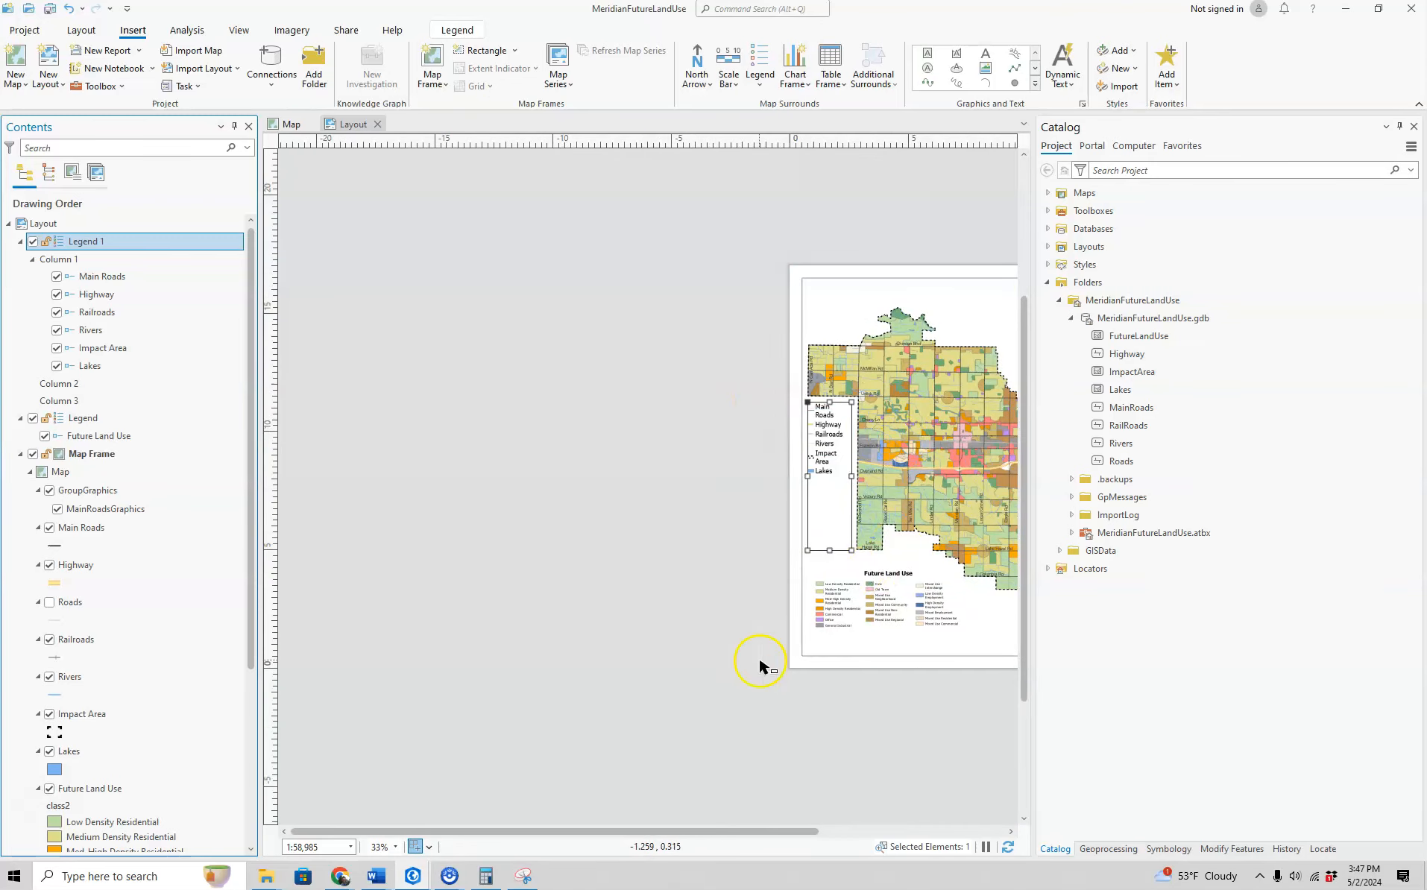
pyautogui.moveTo(727, 831); pyautogui.dragTo(858, 829)
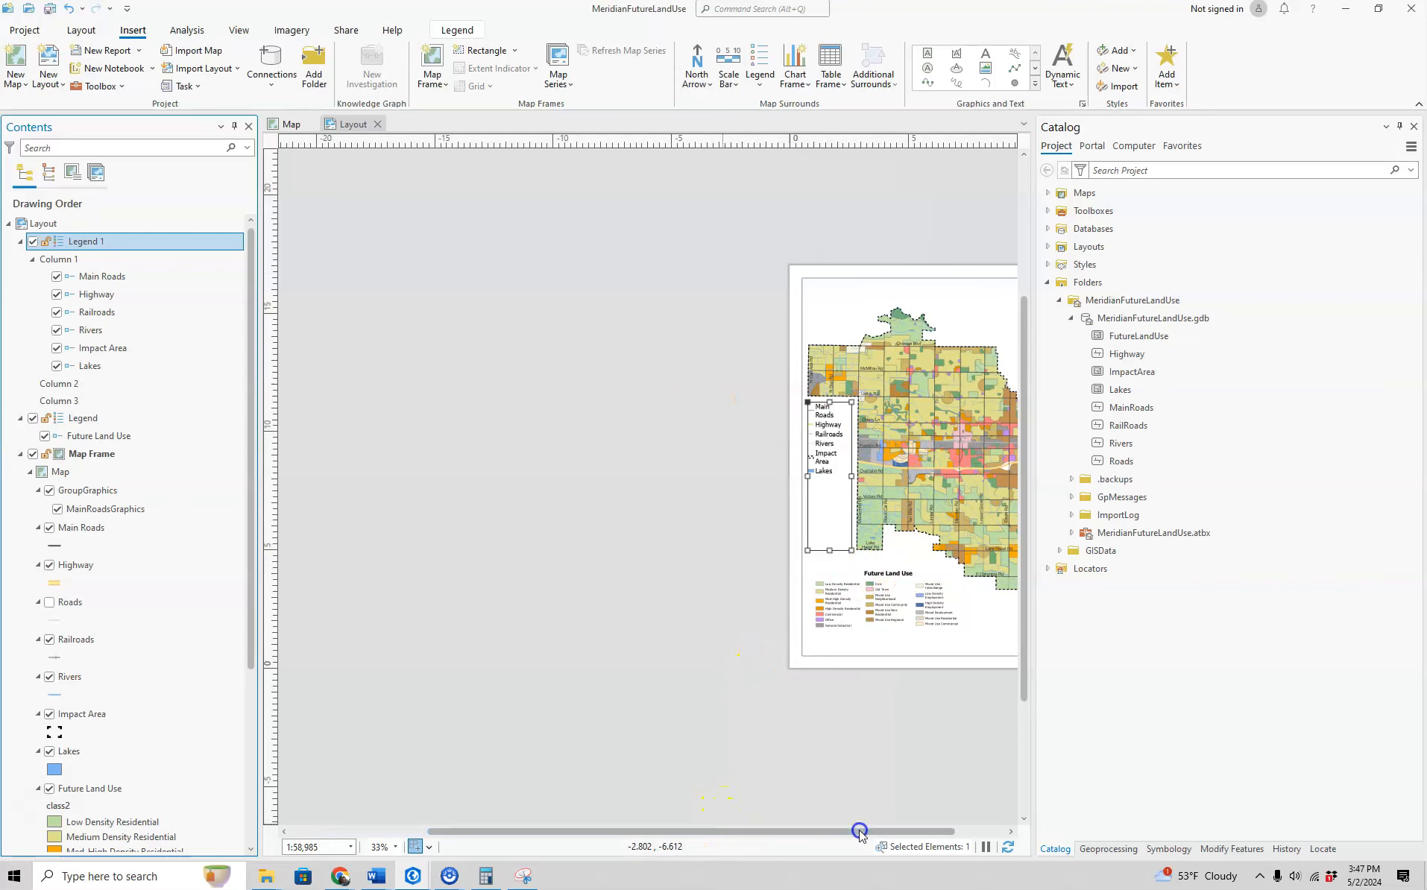
pyautogui.scroll(2, 524, 431)
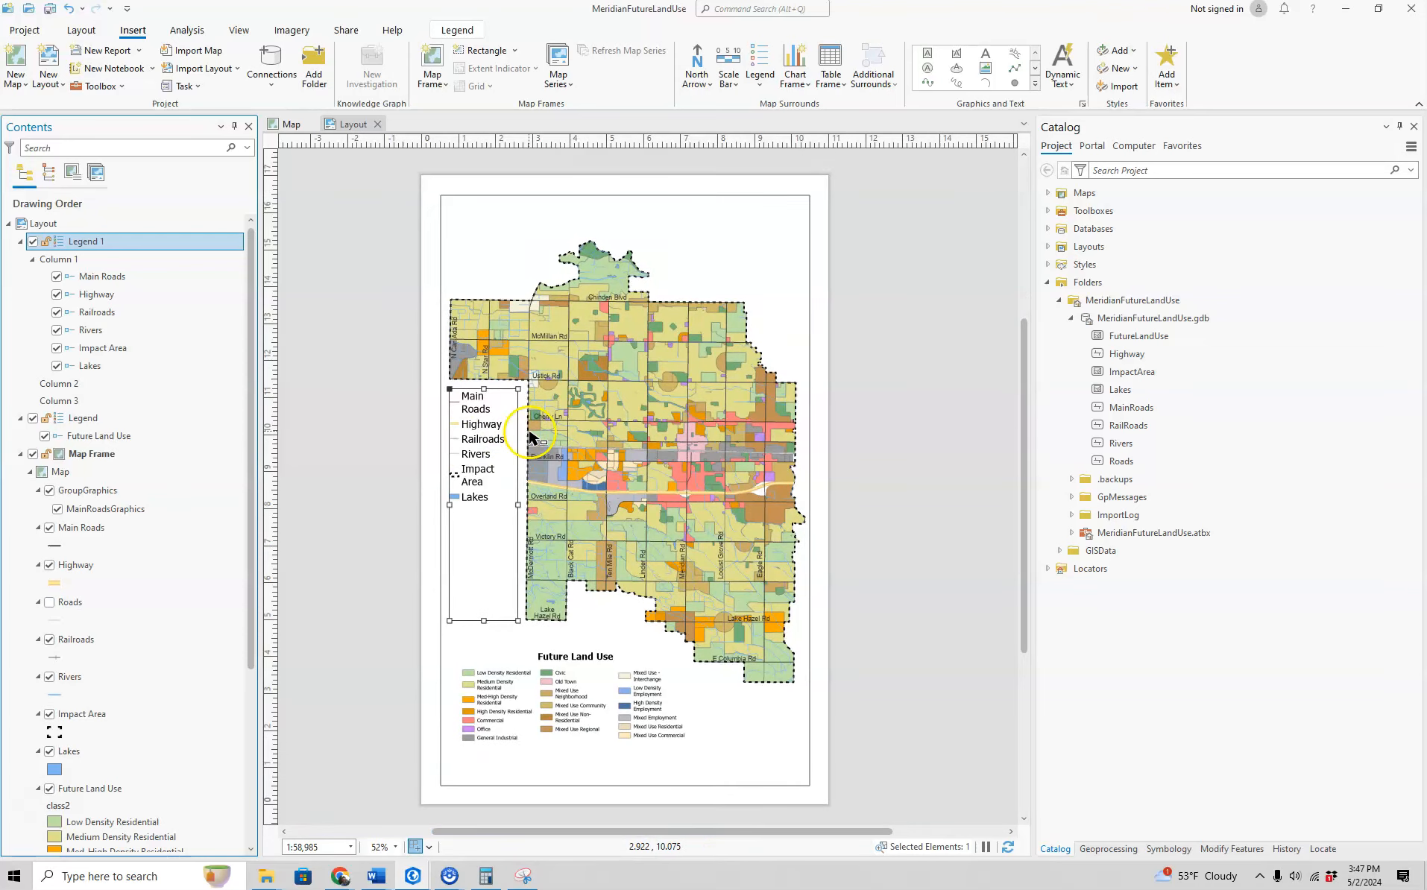
pyautogui.click(412, 434)
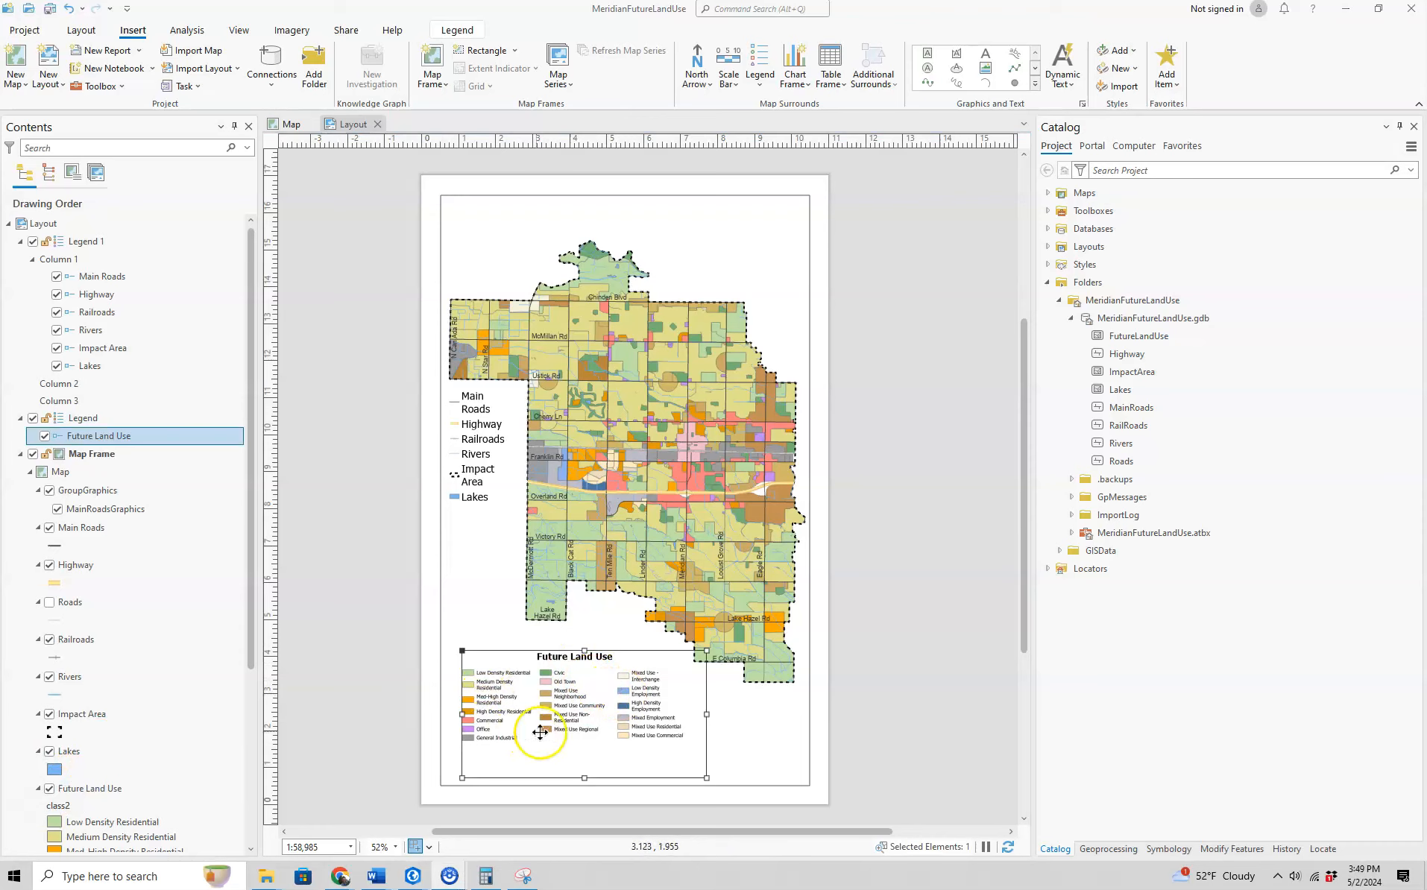
pyautogui.rightClick(162, 442)
pyautogui.click(171, 444)
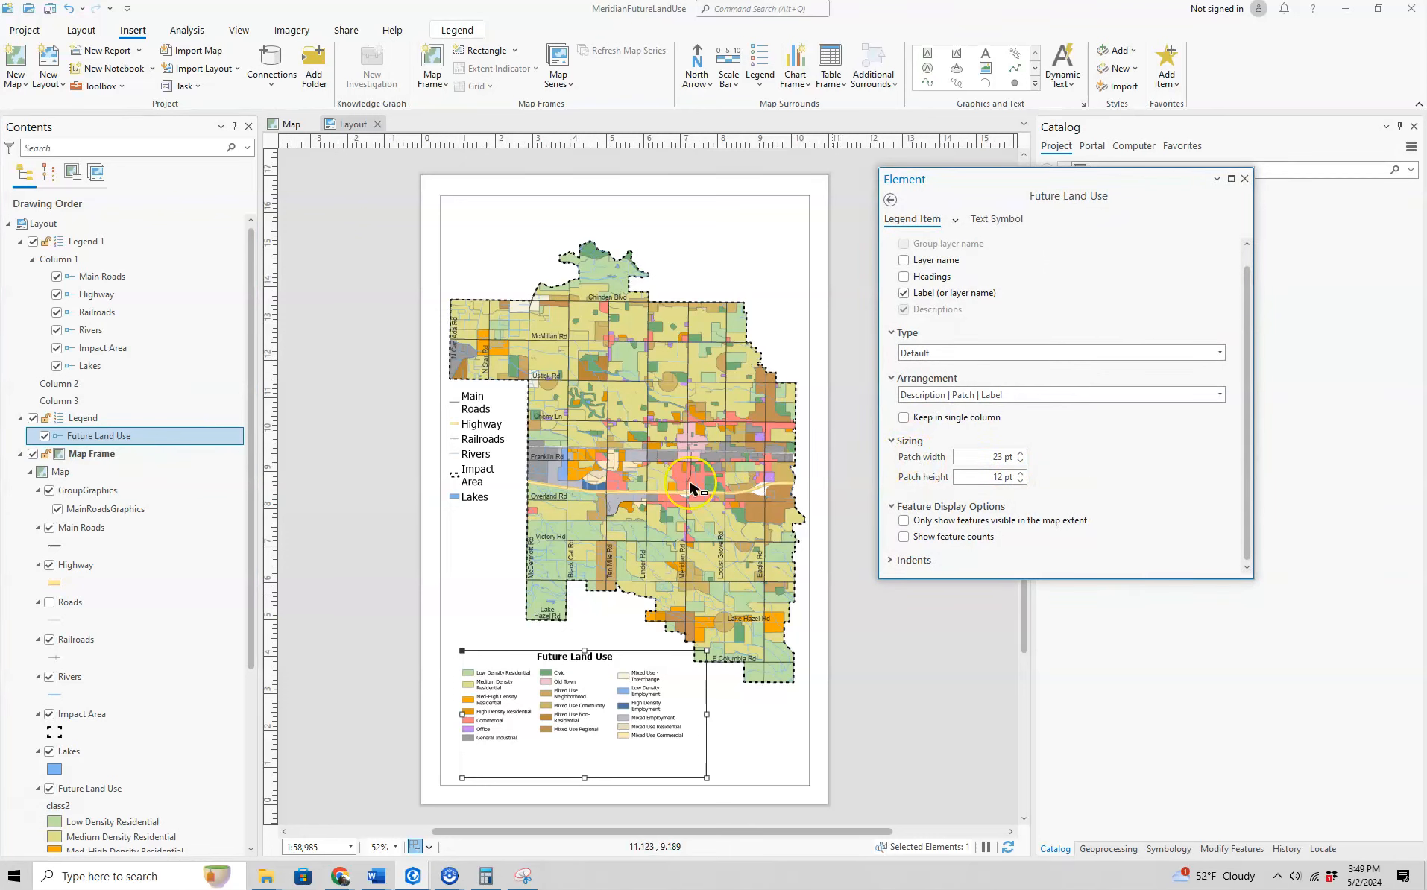
pyautogui.click(1021, 452)
pyautogui.click(1021, 452)
pyautogui.click(1021, 452)
pyautogui.click(1021, 452)
pyautogui.click(1021, 453)
pyautogui.click(1021, 453)
pyautogui.click(1021, 453)
pyautogui.click(1021, 453)
pyautogui.click(1021, 453)
pyautogui.click(1021, 452)
pyautogui.click(1021, 453)
pyautogui.click(1021, 453)
pyautogui.click(1021, 452)
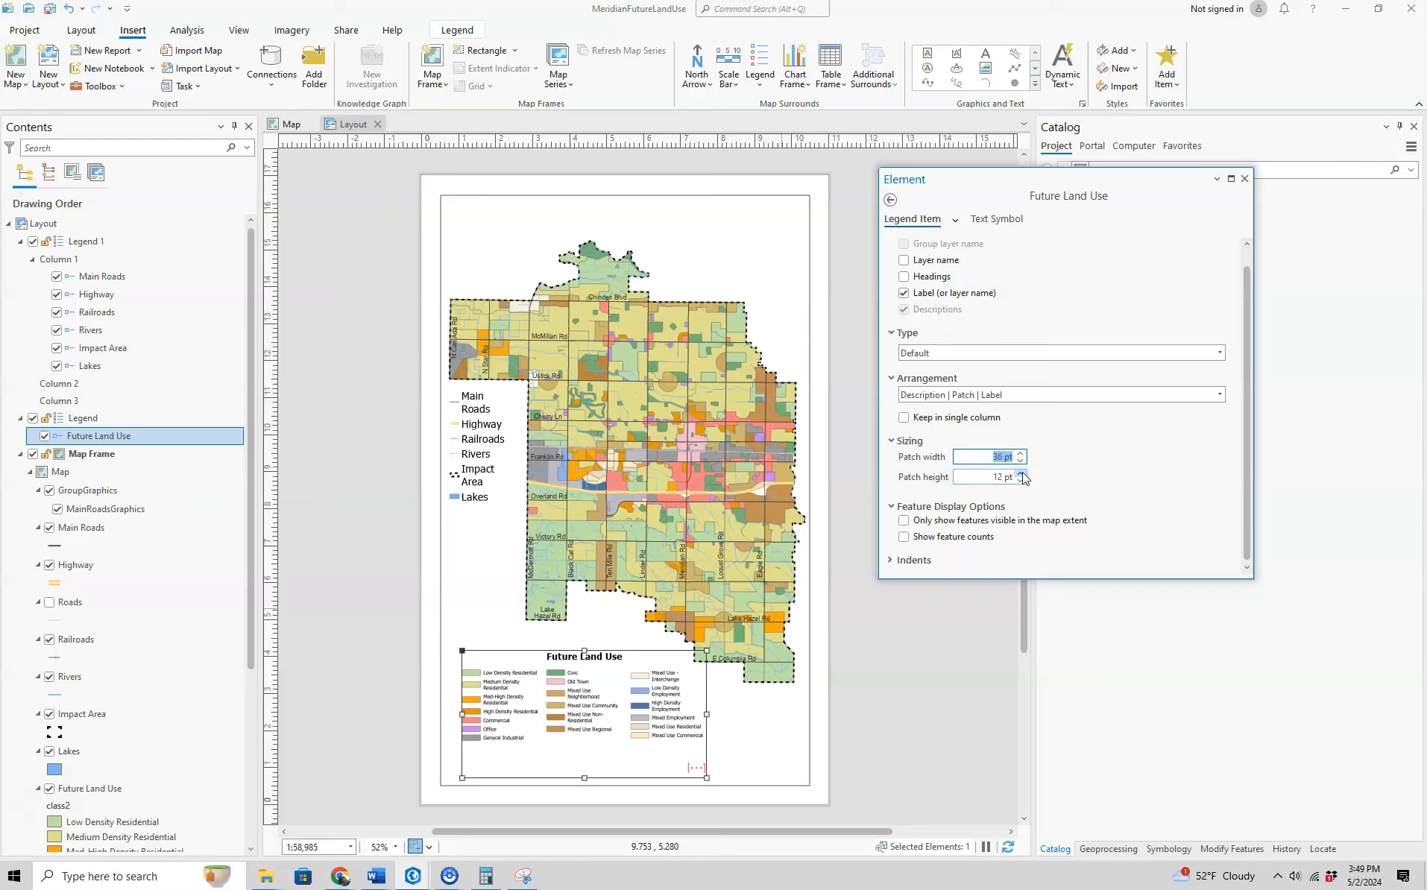
# - Set the patch height of the Future Land Use legend item to 23 pt
pyautogui.click(1022, 473)
pyautogui.click(1021, 473)
pyautogui.click(1021, 472)
pyautogui.click(1022, 472)
pyautogui.click(1022, 472)
pyautogui.click(1022, 473)
pyautogui.click(1021, 473)
pyautogui.click(1021, 473)
pyautogui.click(1022, 472)
pyautogui.click(1021, 473)
pyautogui.click(1022, 472)
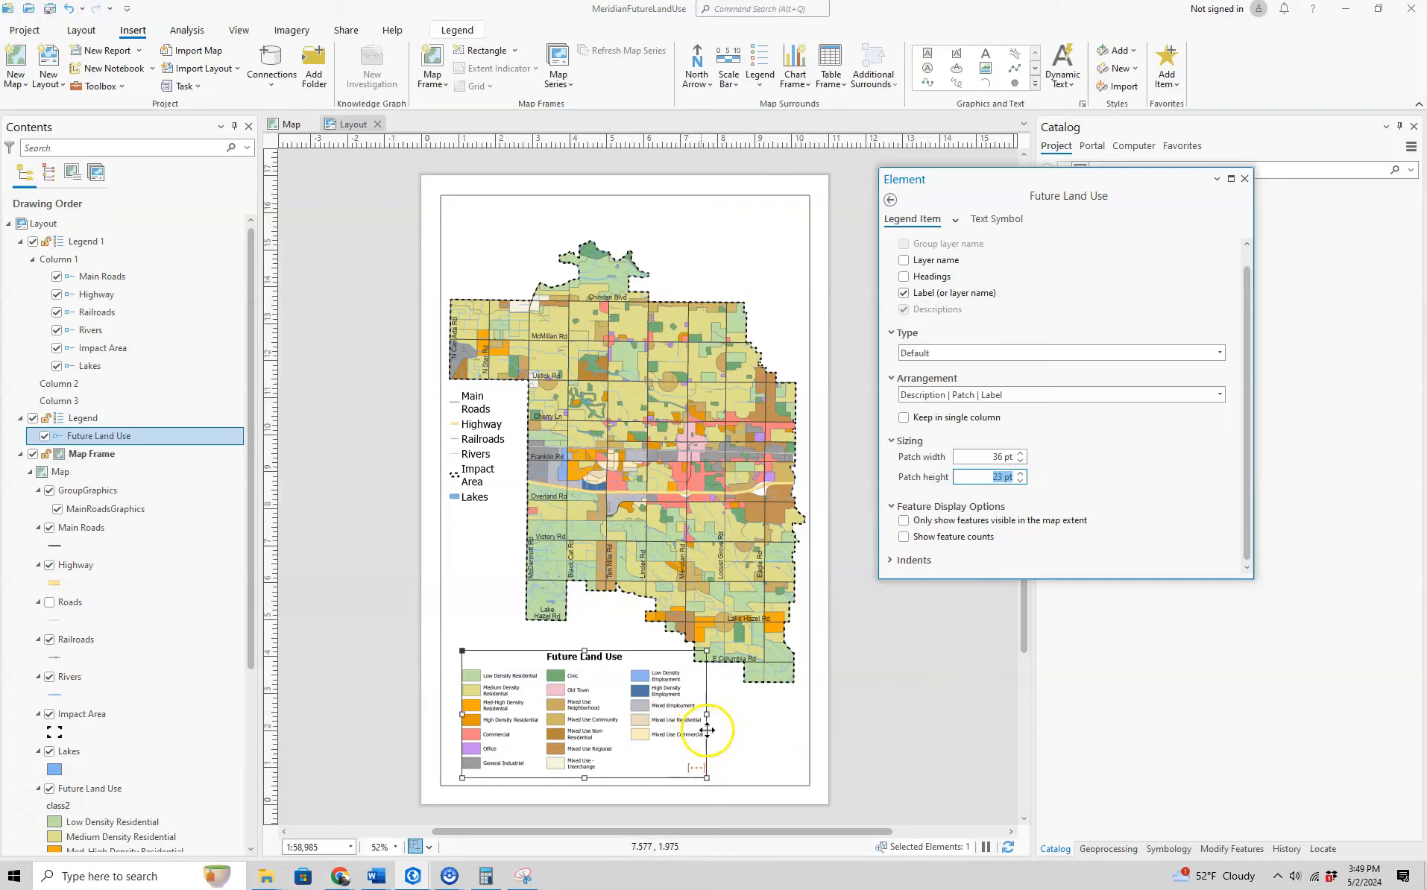
# - Widen the Future Land Use legend frame to about 7.1 in so all its columns fit, and close the element properties
pyautogui.moveTo(707, 716); pyautogui.dragTo(718, 715)
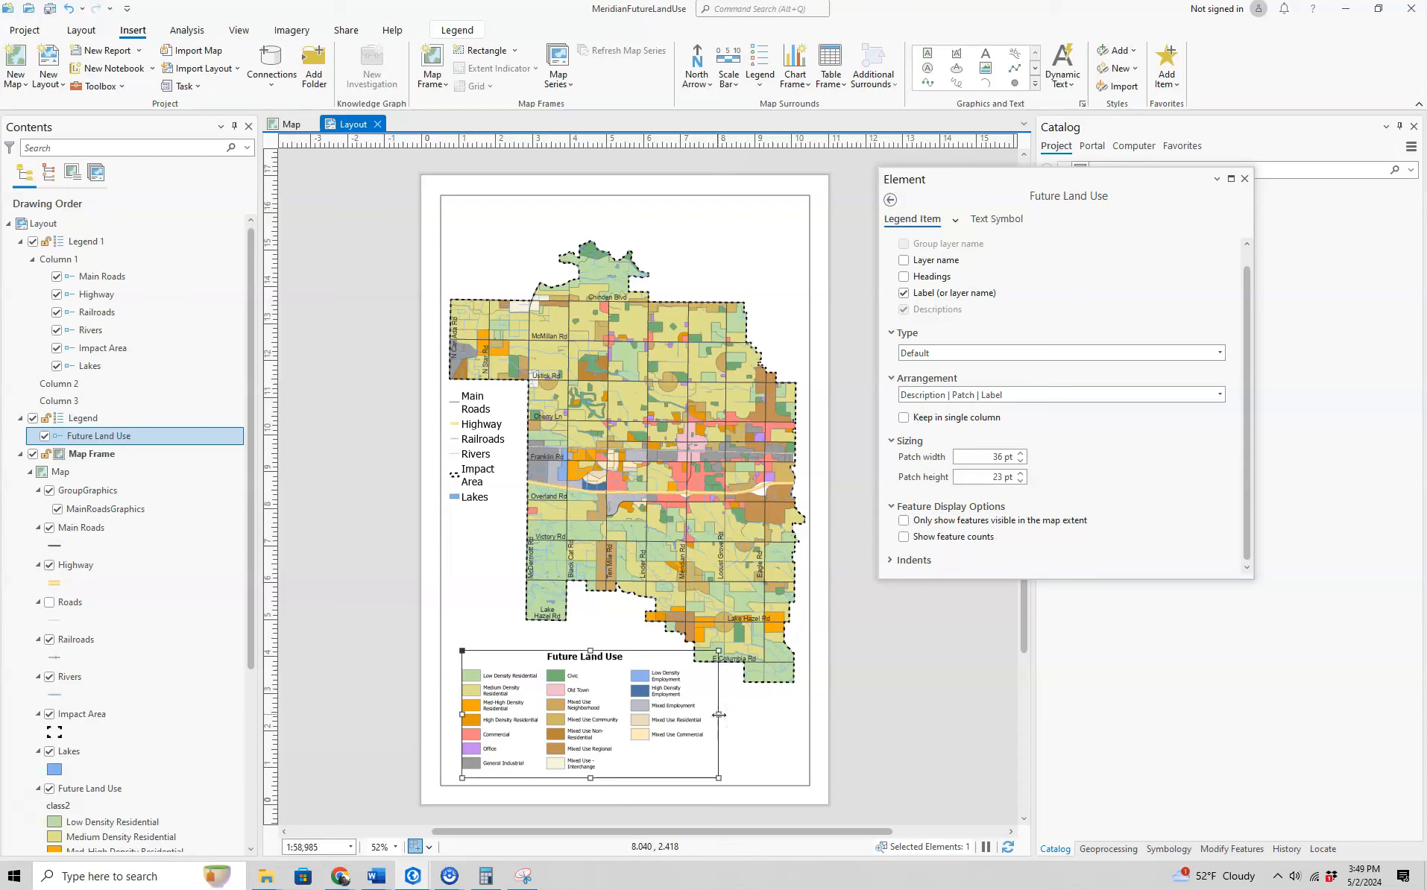
pyautogui.moveTo(719, 716); pyautogui.dragTo(724, 717)
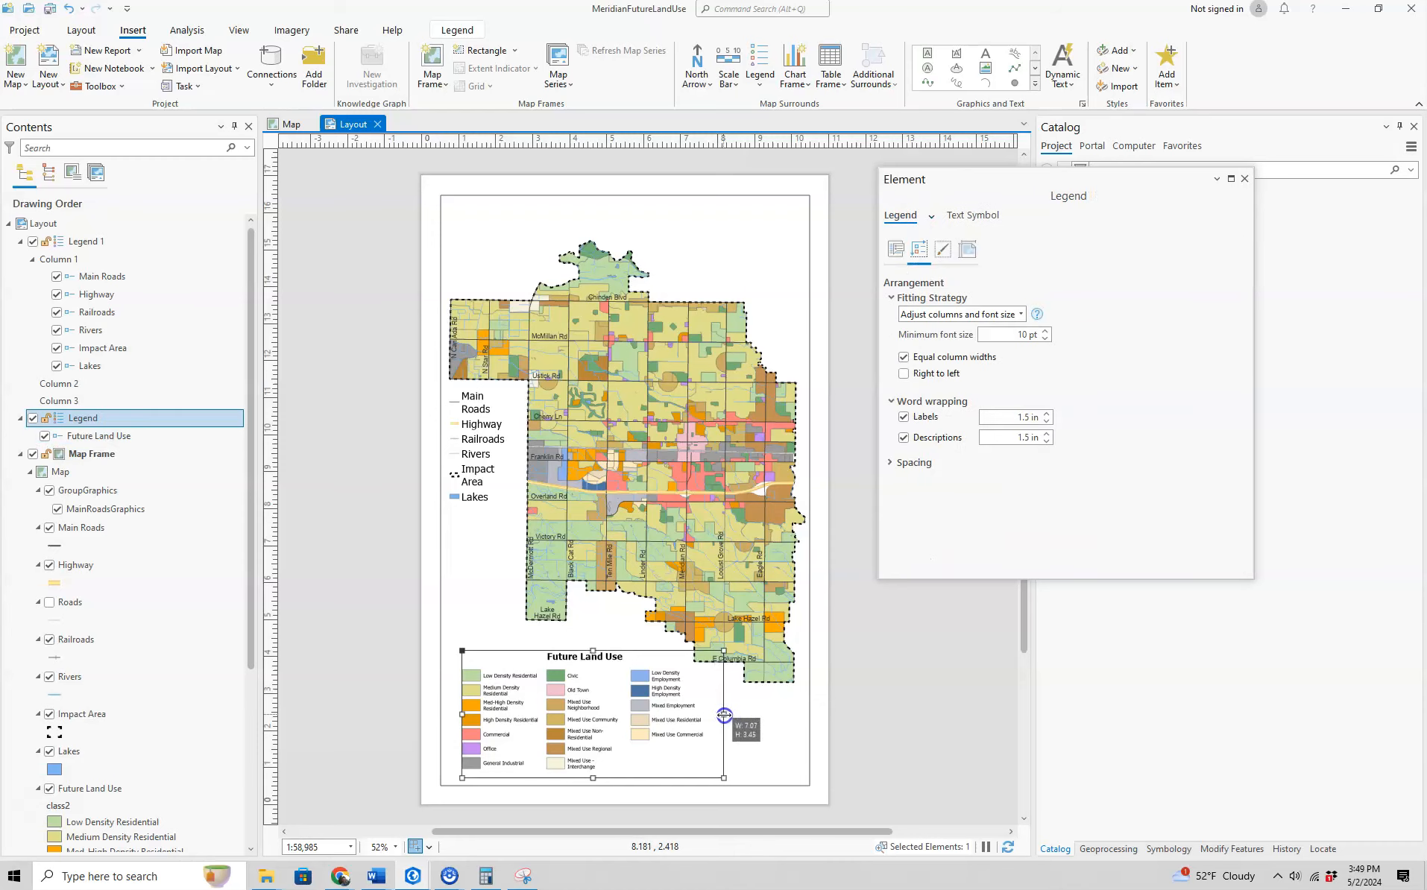
pyautogui.click(711, 693)
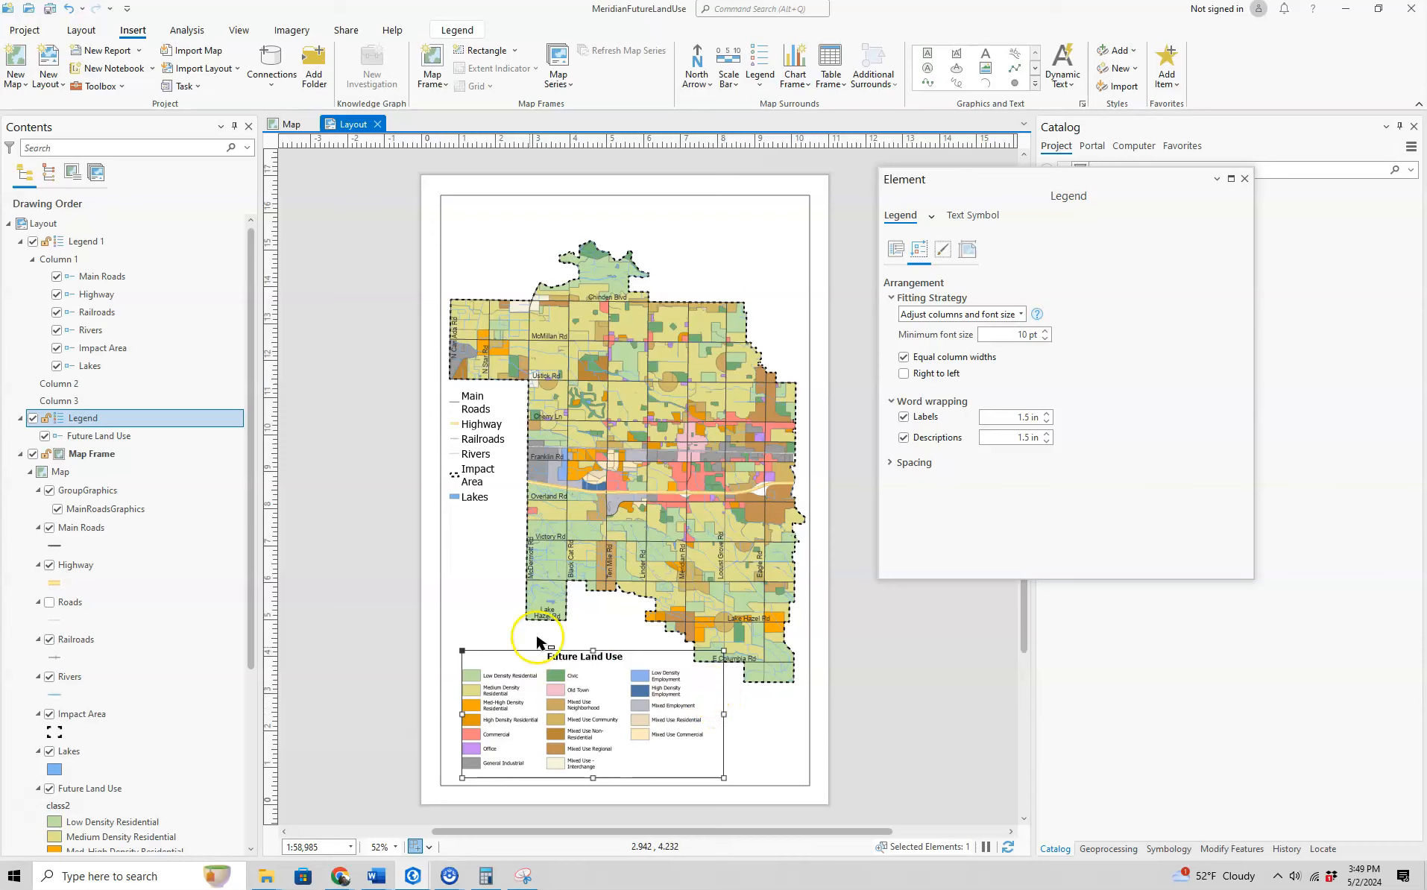
pyautogui.click(1244, 180)
pyautogui.click(366, 496)
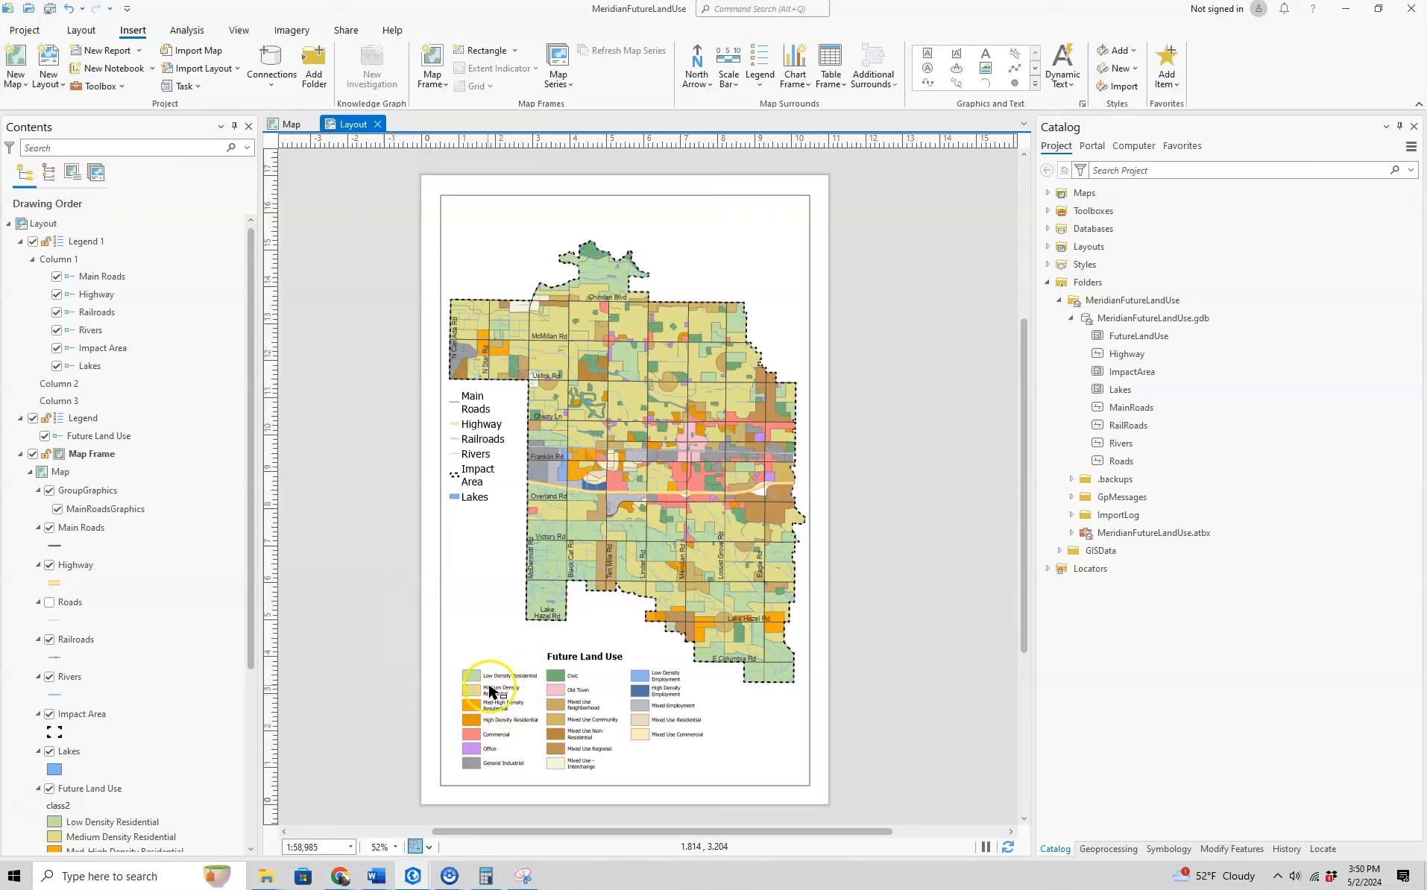
# - Compare the Future Land Use classes in the drawing order with the Future Land Use legend on the layout and select that legend
pyautogui.moveTo(251, 509); pyautogui.dragTo(250, 632)
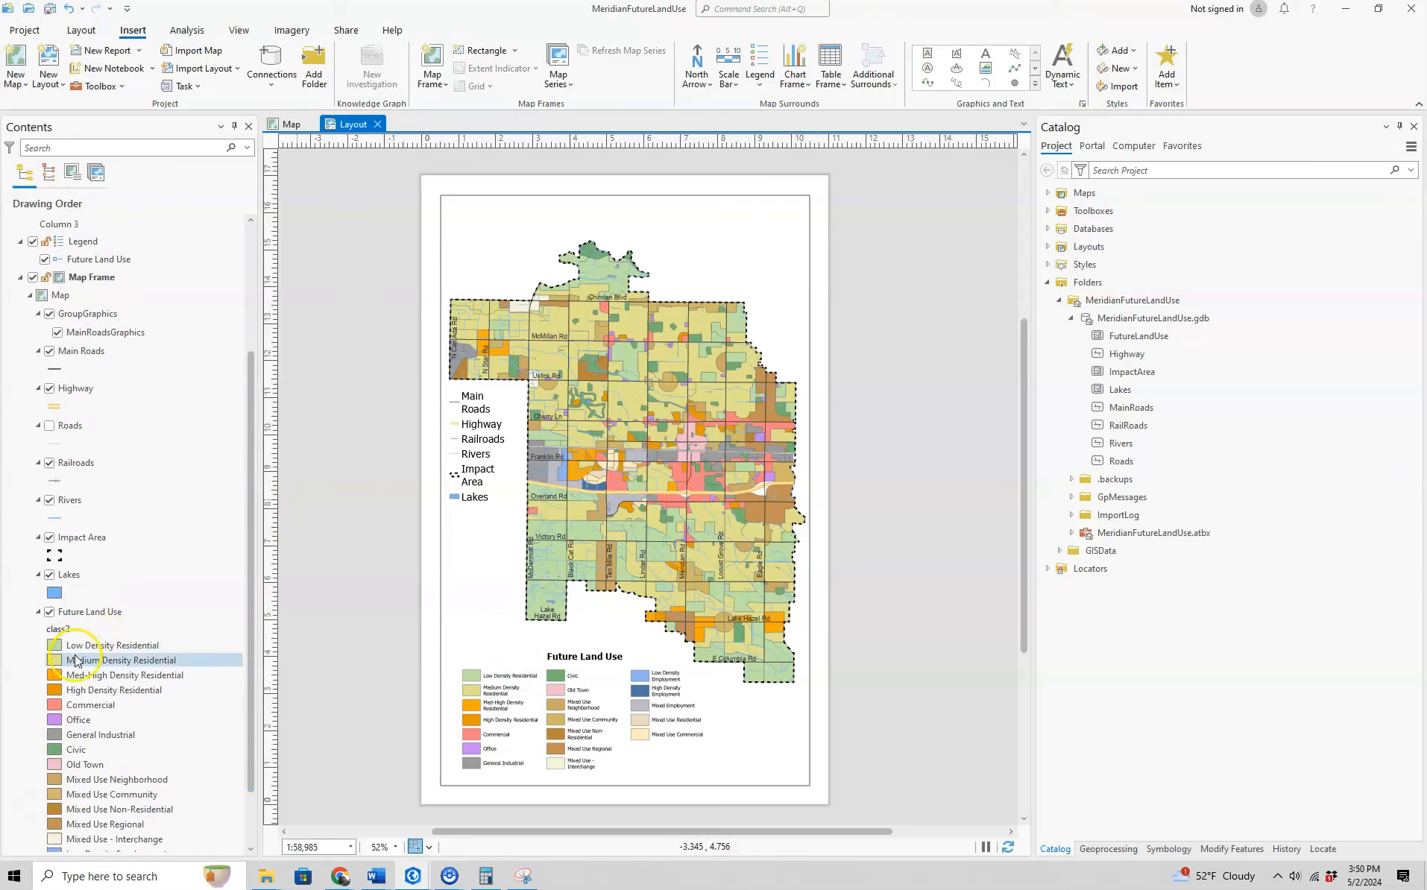
pyautogui.moveTo(64, 655); pyautogui.dragTo(478, 682)
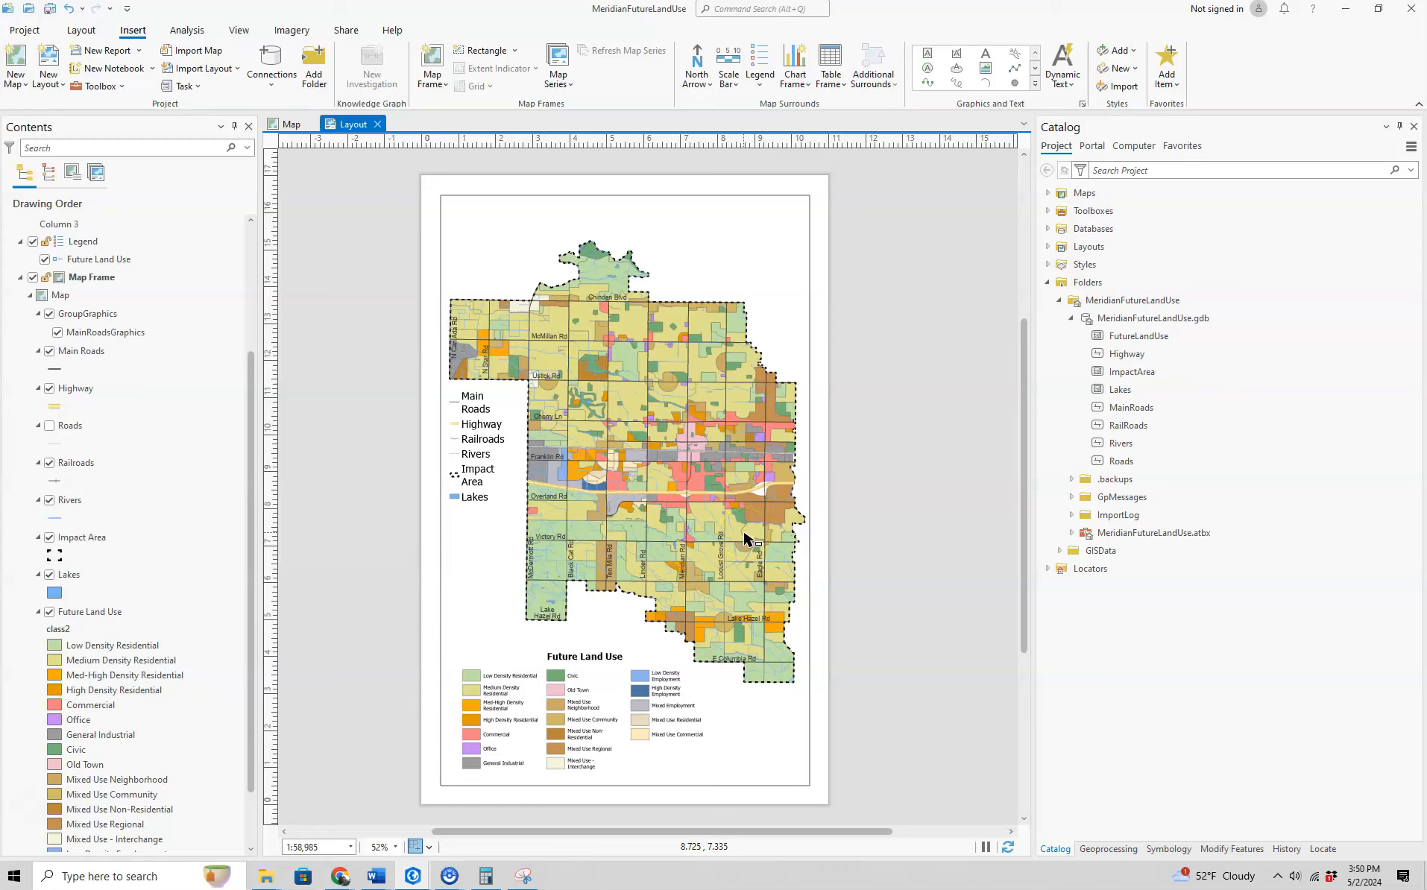
pyautogui.click(604, 687)
pyautogui.rightClick(603, 691)
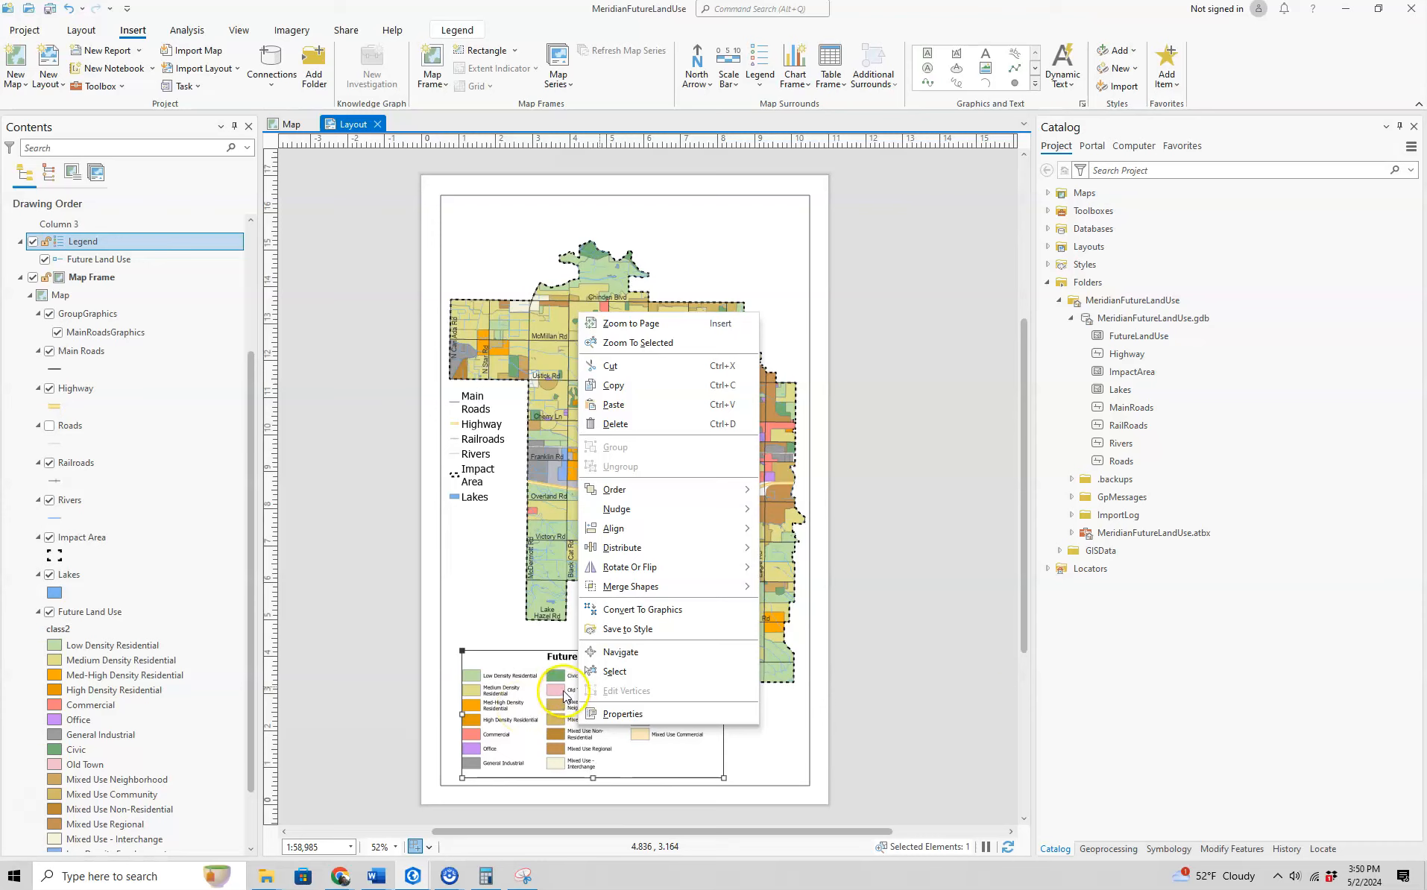
pyautogui.click(407, 668)
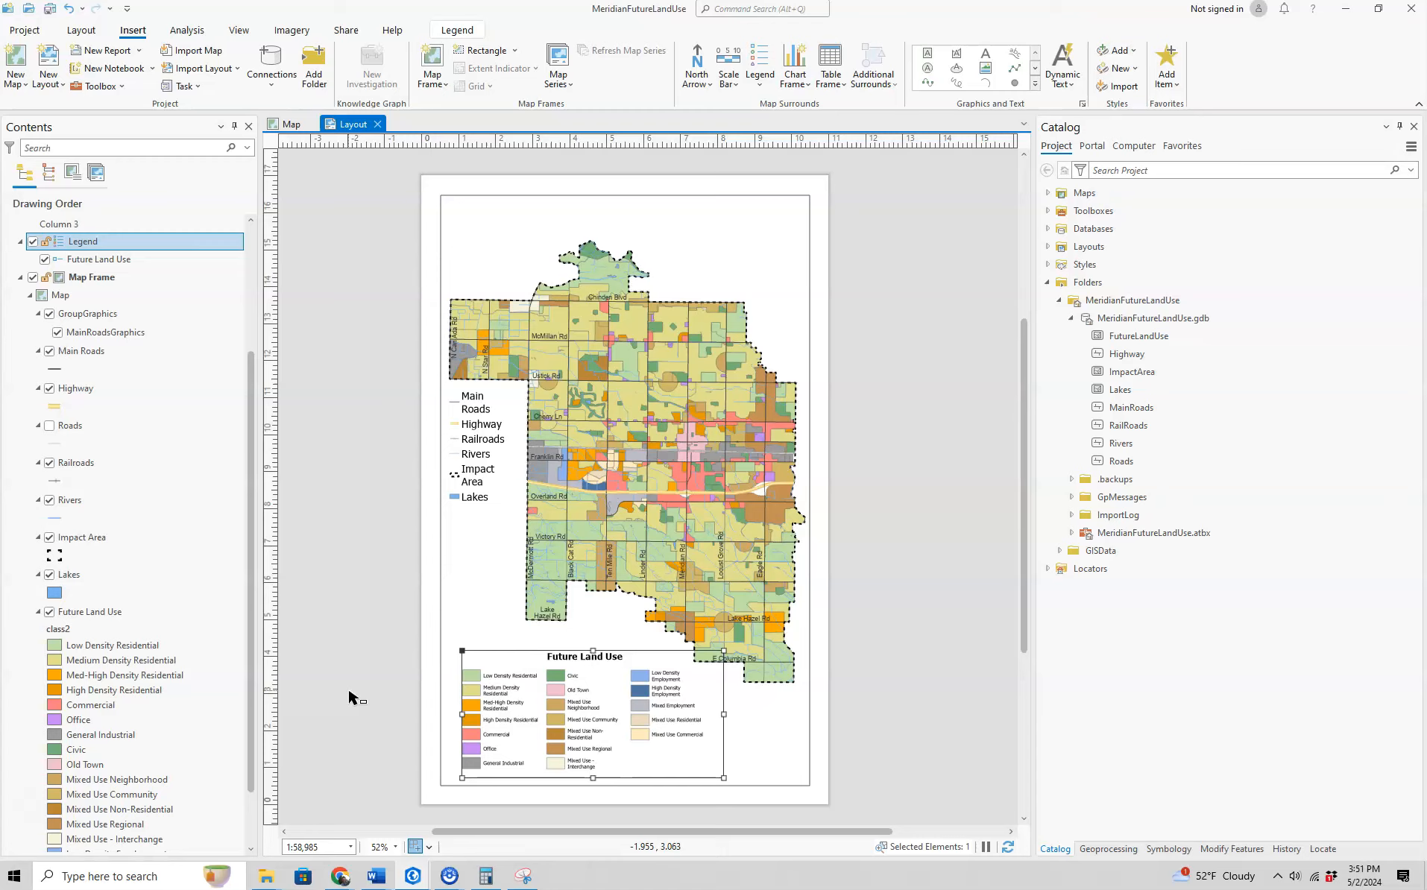
pyautogui.click(171, 795)
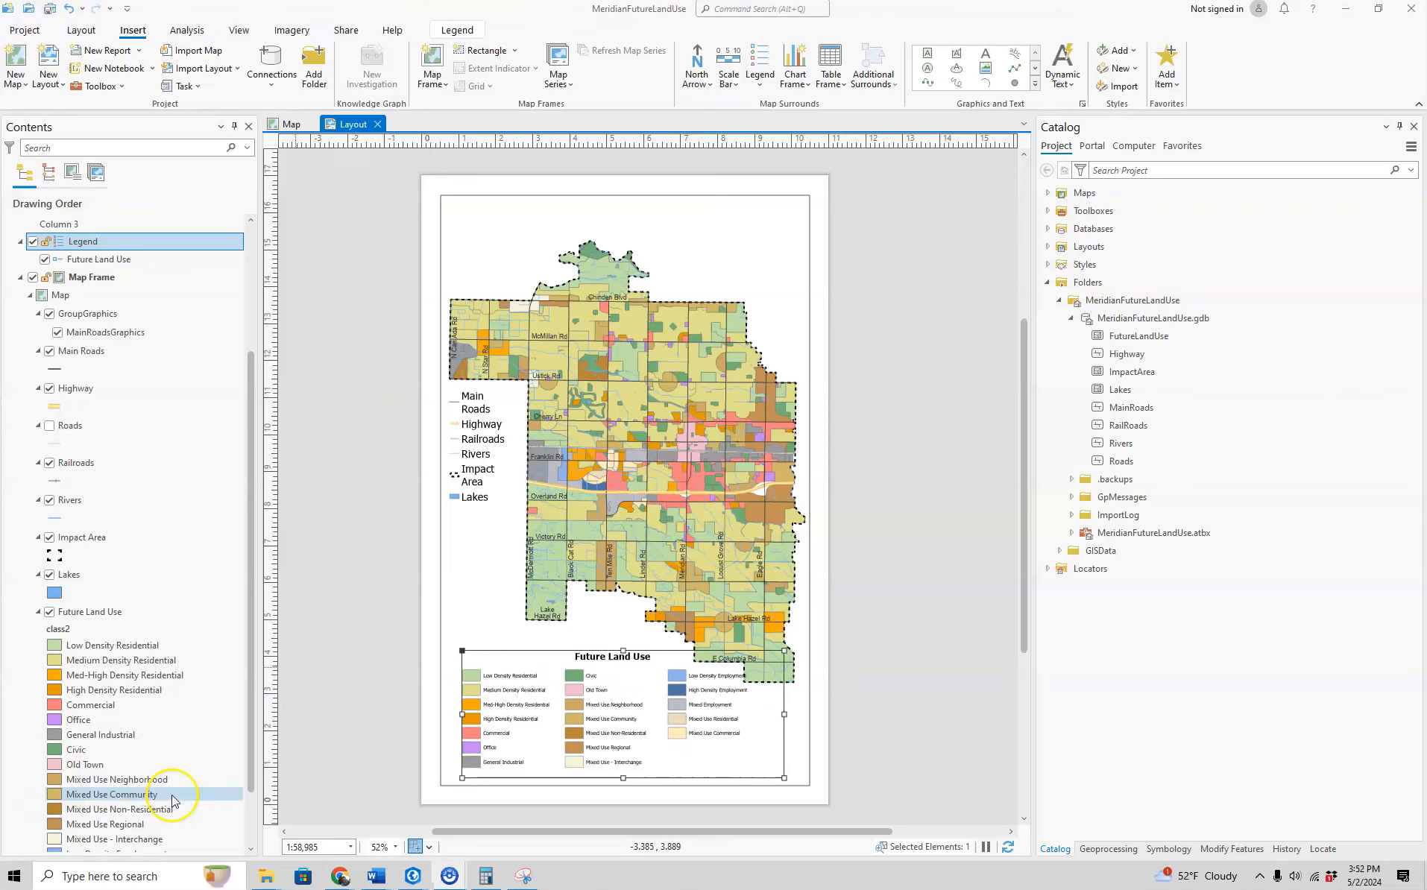
# - Open the Future Land Use legend's arrangement properties and switch word wrapping of its labels off and back on
pyautogui.rightClick(550, 709)
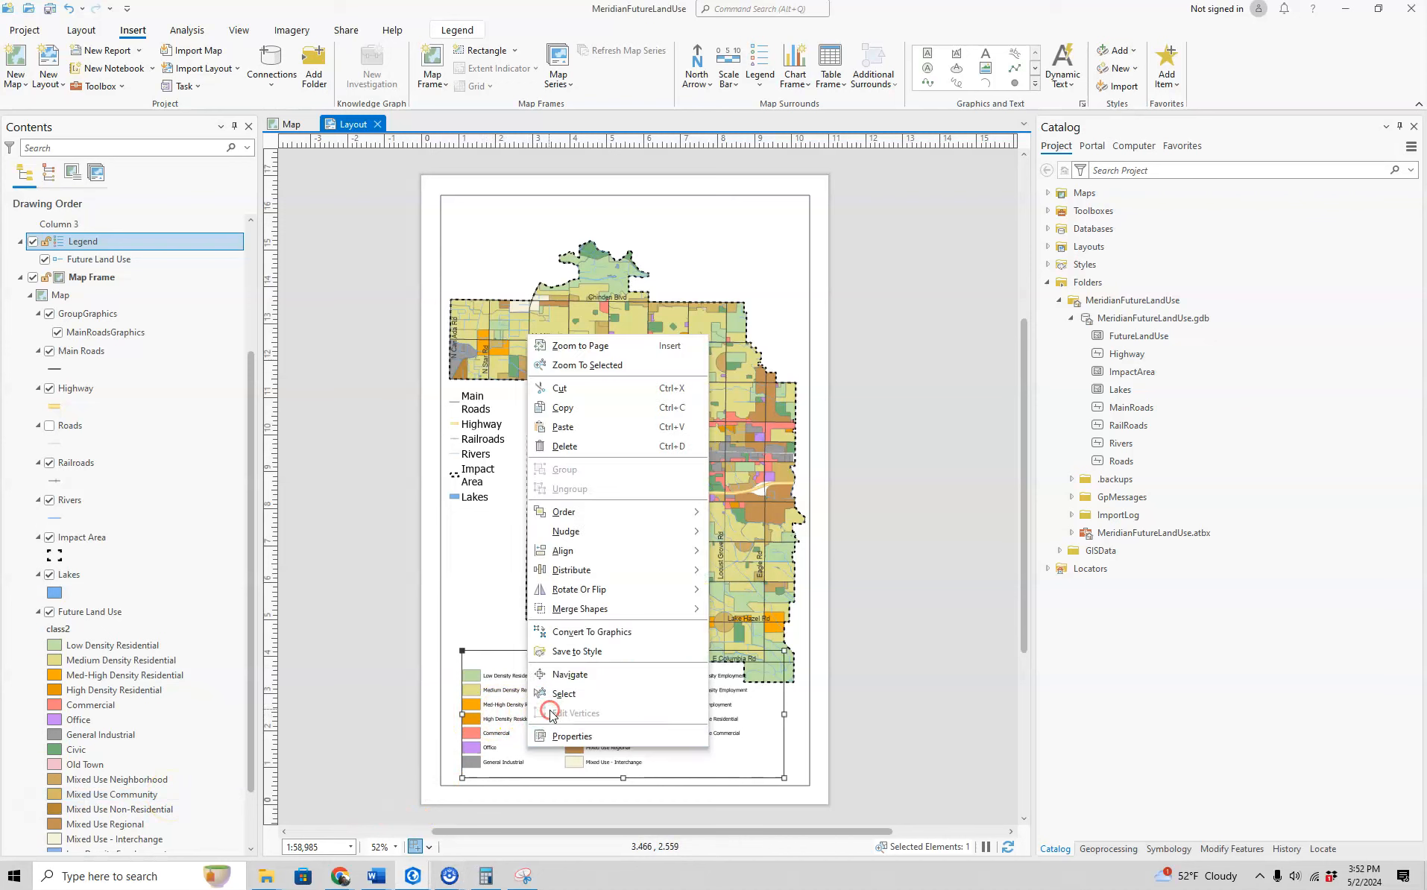
pyautogui.click(571, 825)
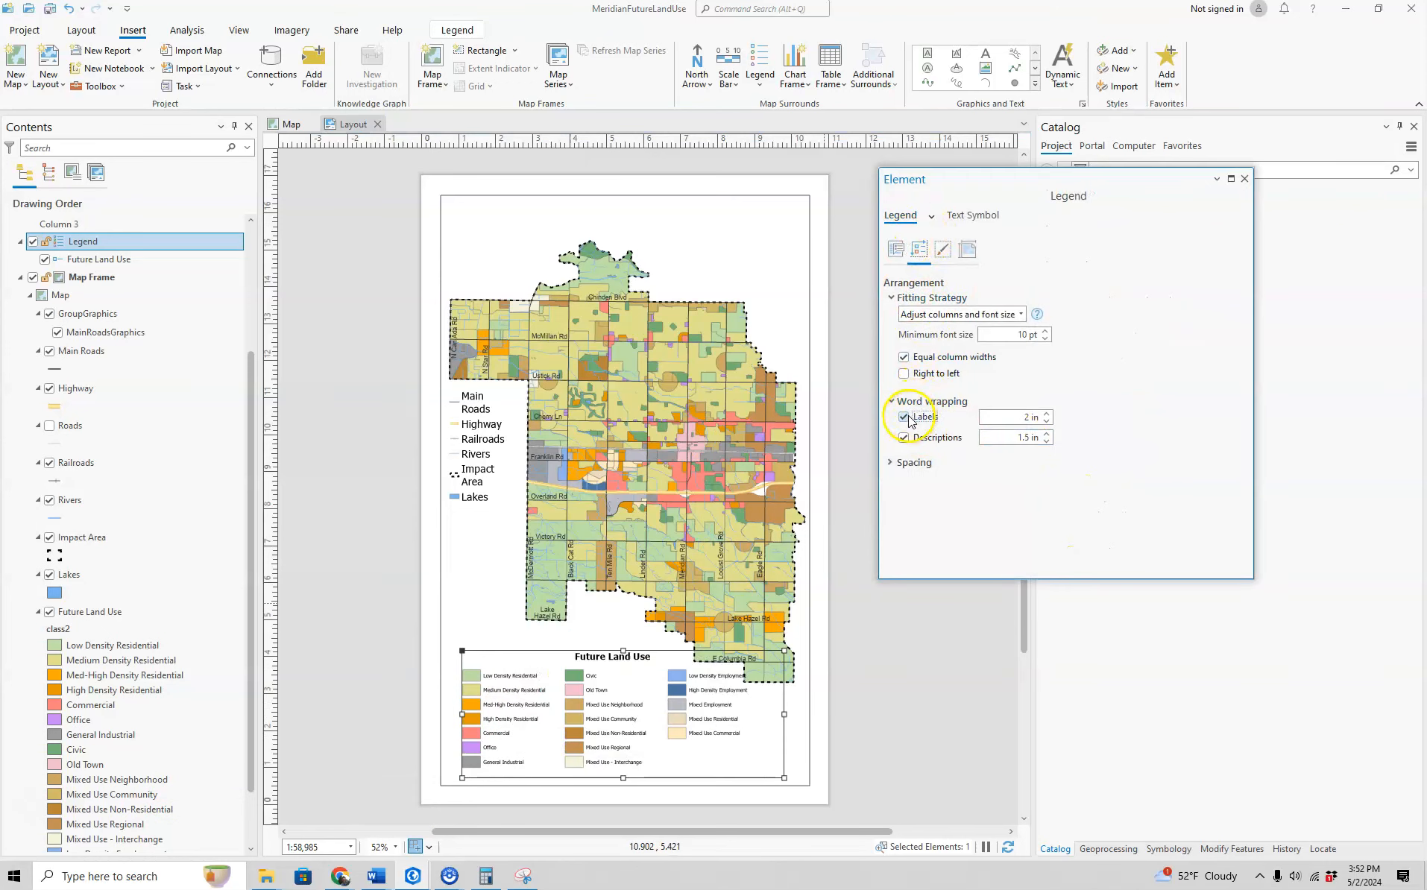
pyautogui.click(904, 419)
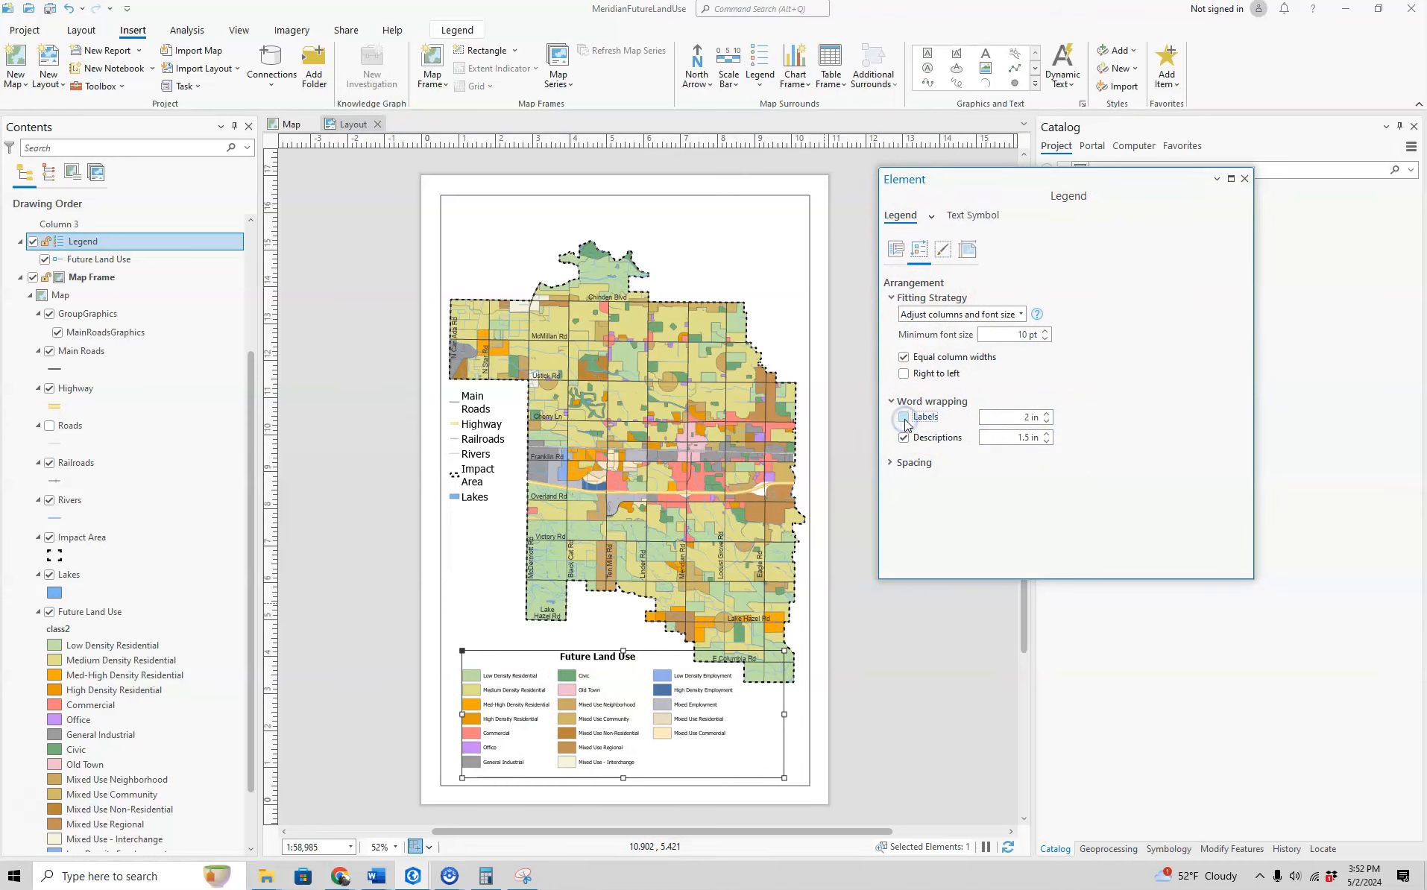
pyautogui.click(905, 418)
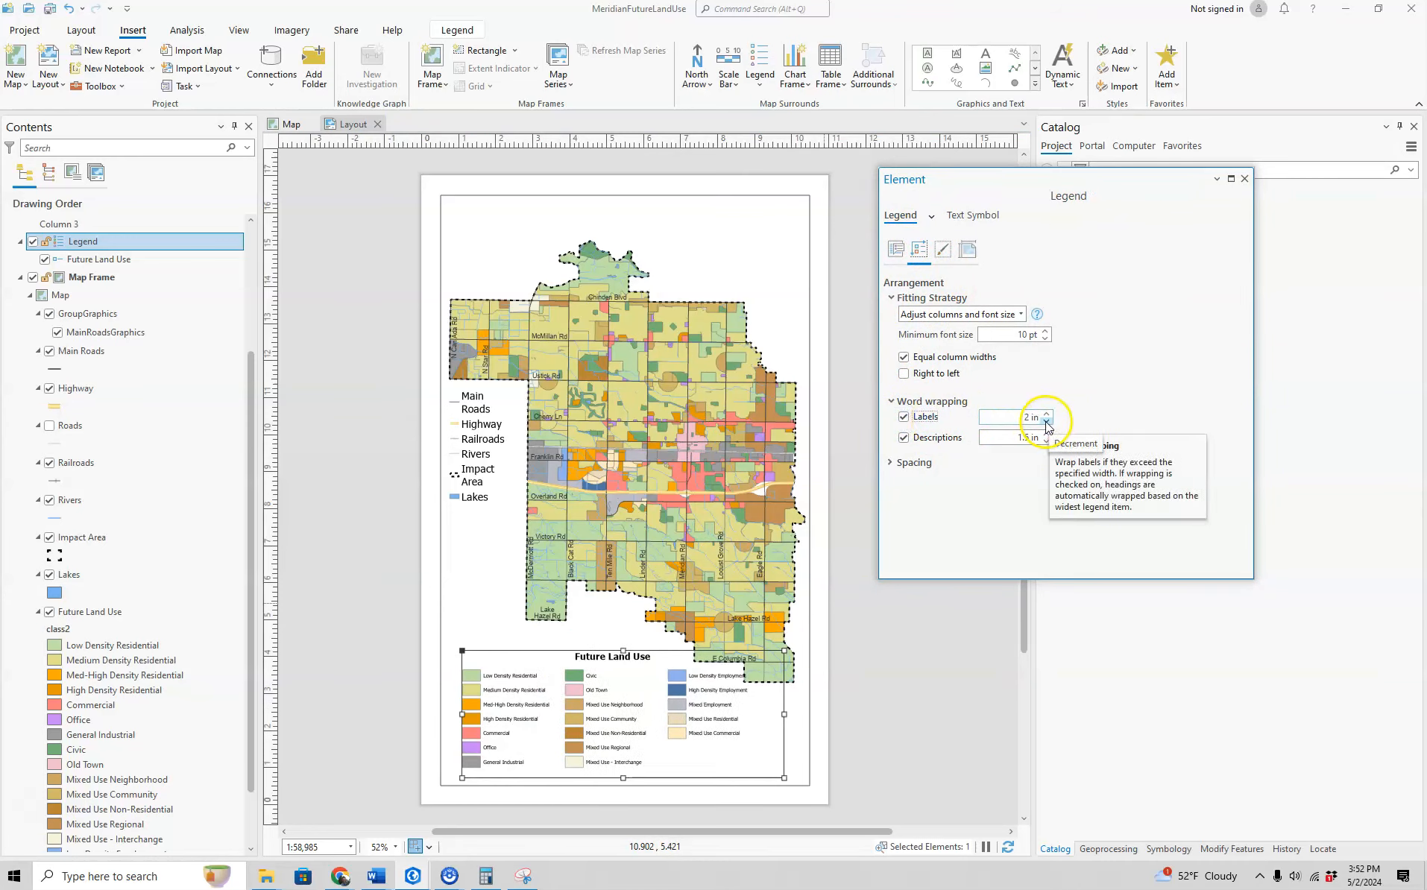
# - Show the Future Land Use legend's spacing settings and examine the gaps for categories, classes, columns and group layers
pyautogui.click(891, 463)
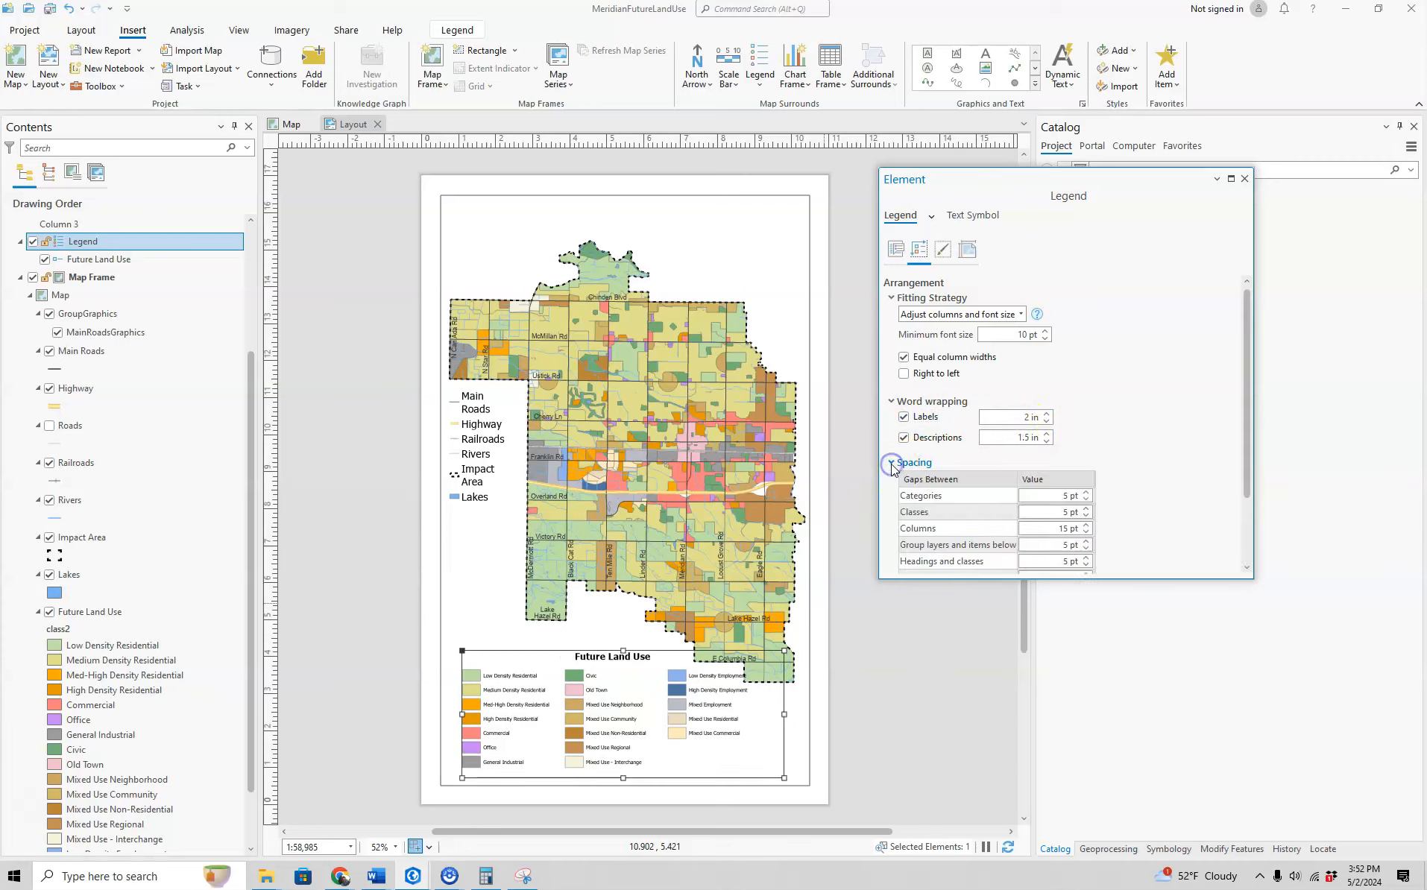
pyautogui.click(1086, 495)
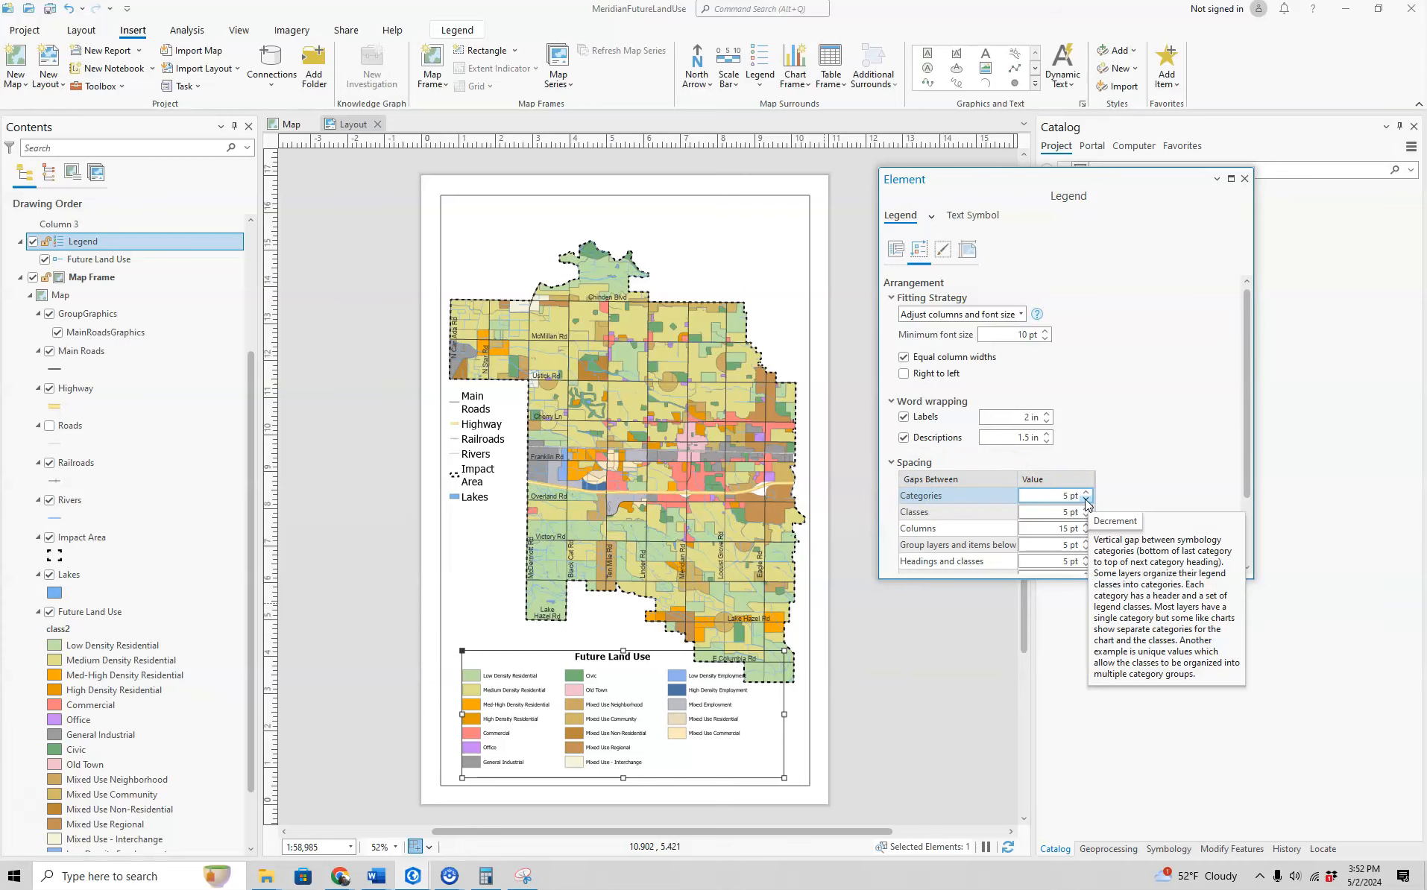
pyautogui.click(938, 388)
pyautogui.click(926, 544)
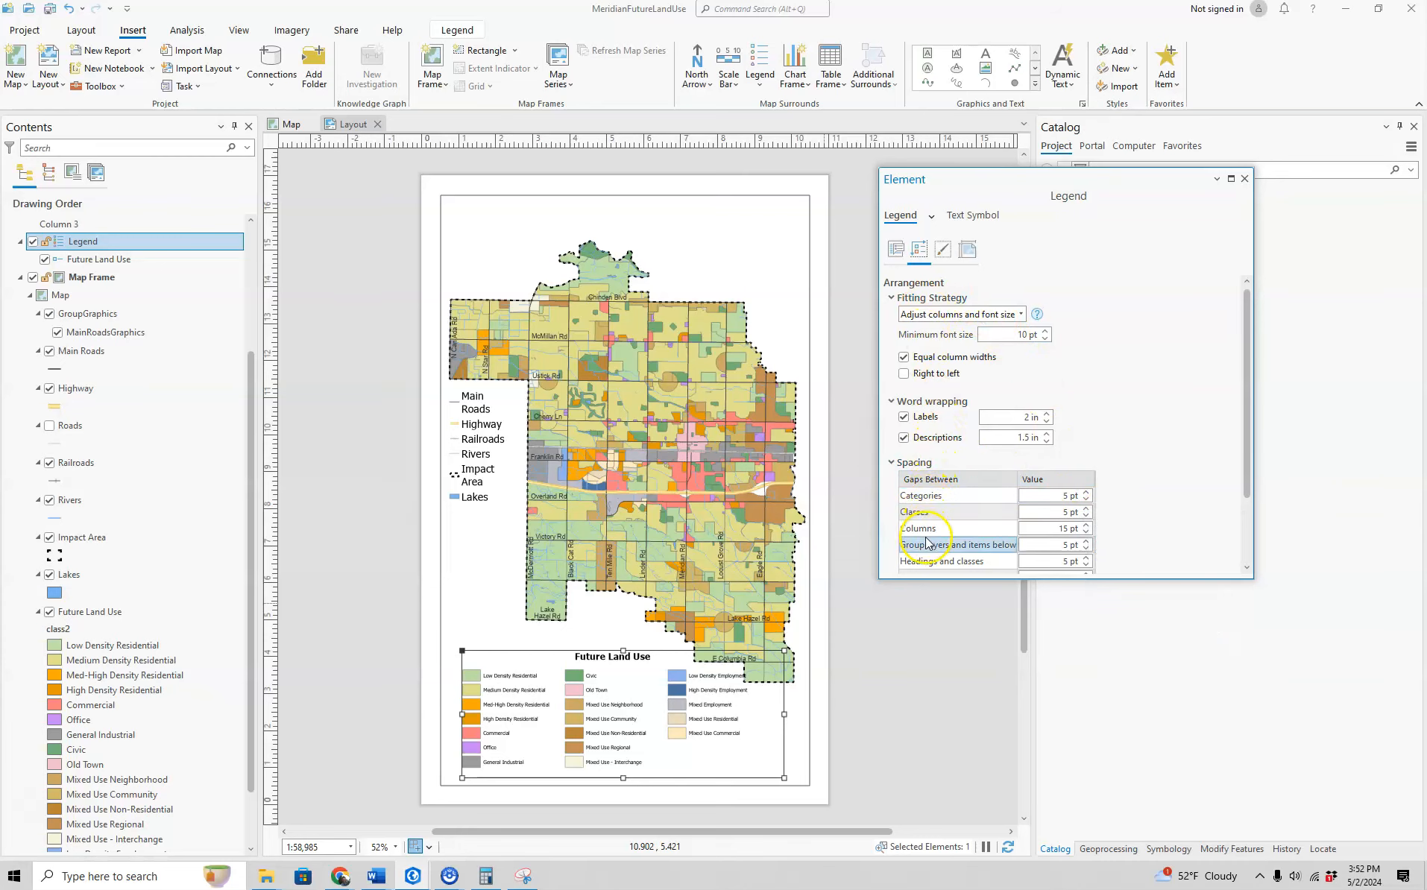